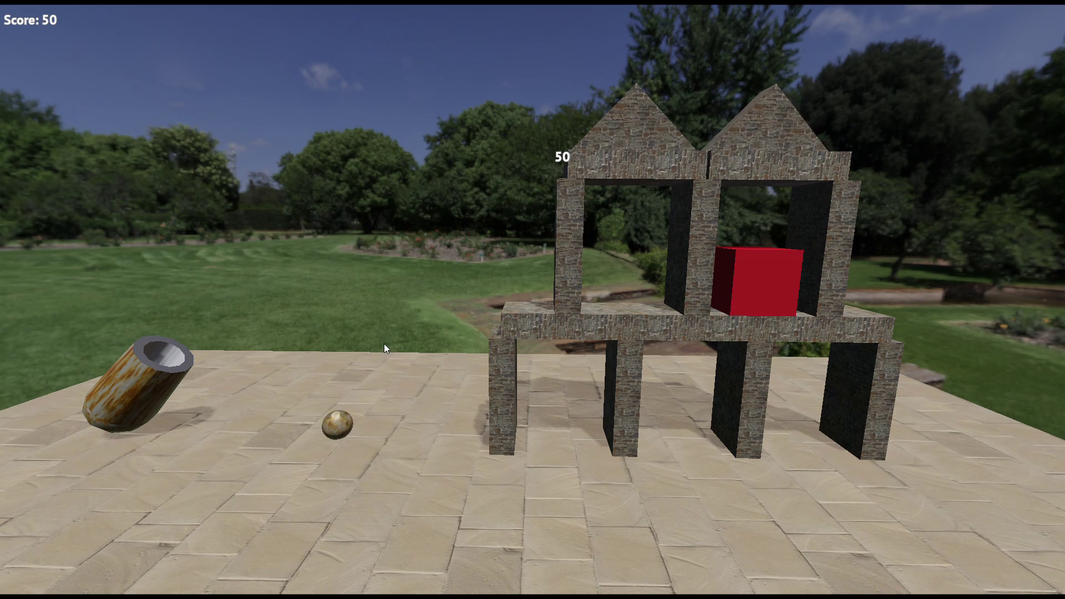
# - Fire four cannonballs from the cannon at the stone pillar structure across the lawn
pyautogui.moveTo(369, 347); pyautogui.dragTo(344, 370)
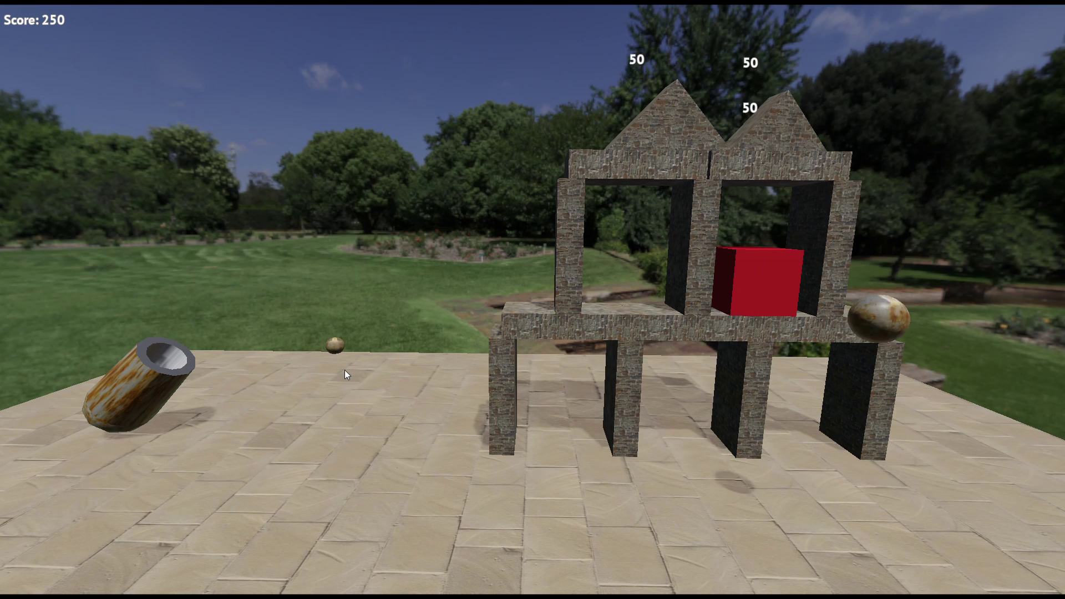
pyautogui.moveTo(147, 398); pyautogui.dragTo(55, 432)
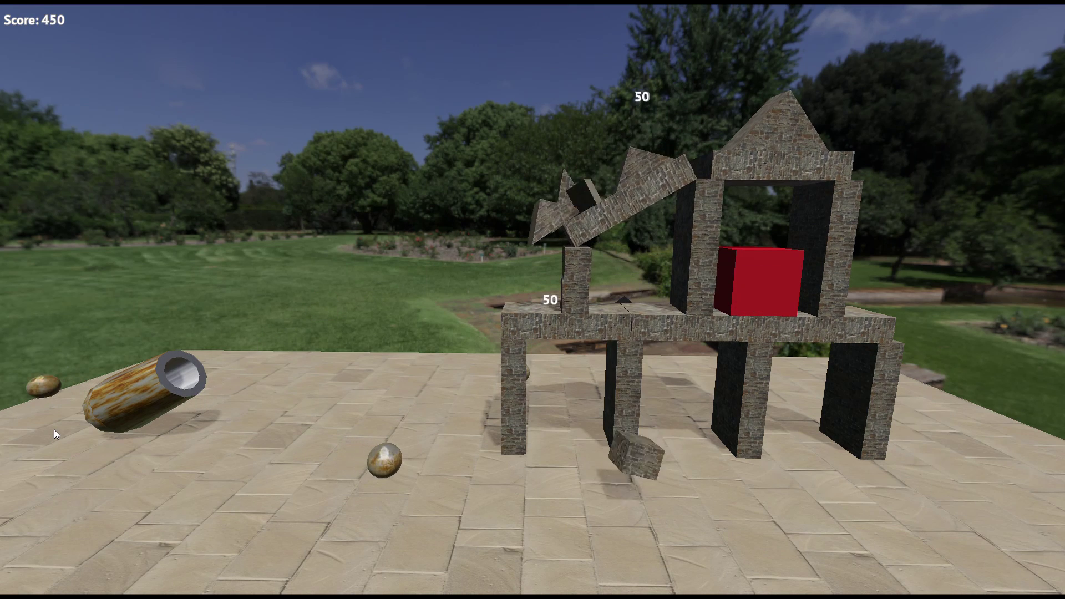
pyautogui.moveTo(98, 411); pyautogui.dragTo(71, 431)
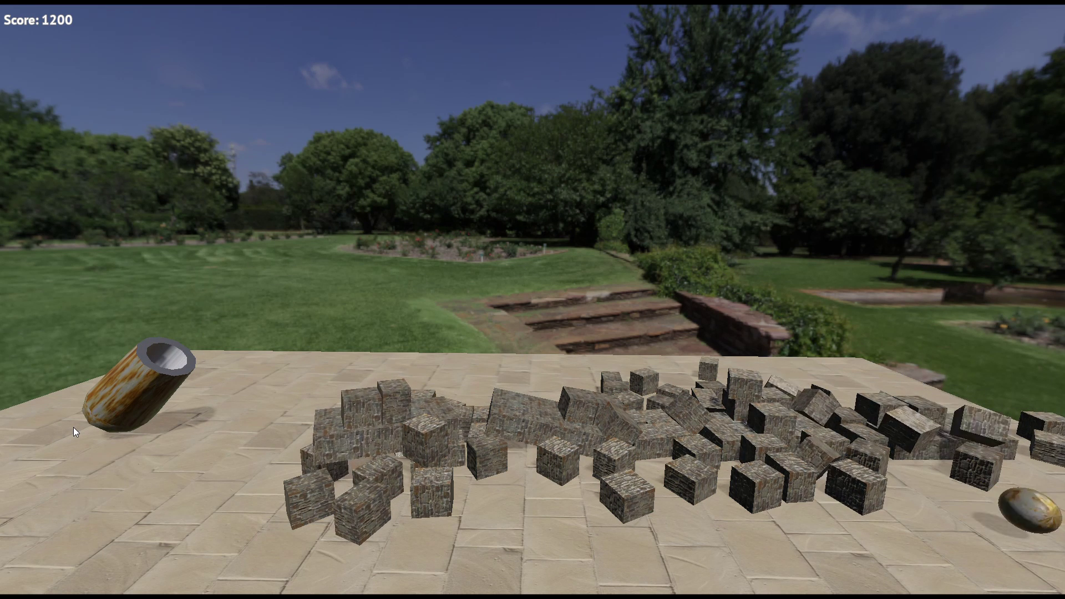
pyautogui.moveTo(87, 416); pyautogui.dragTo(69, 431)
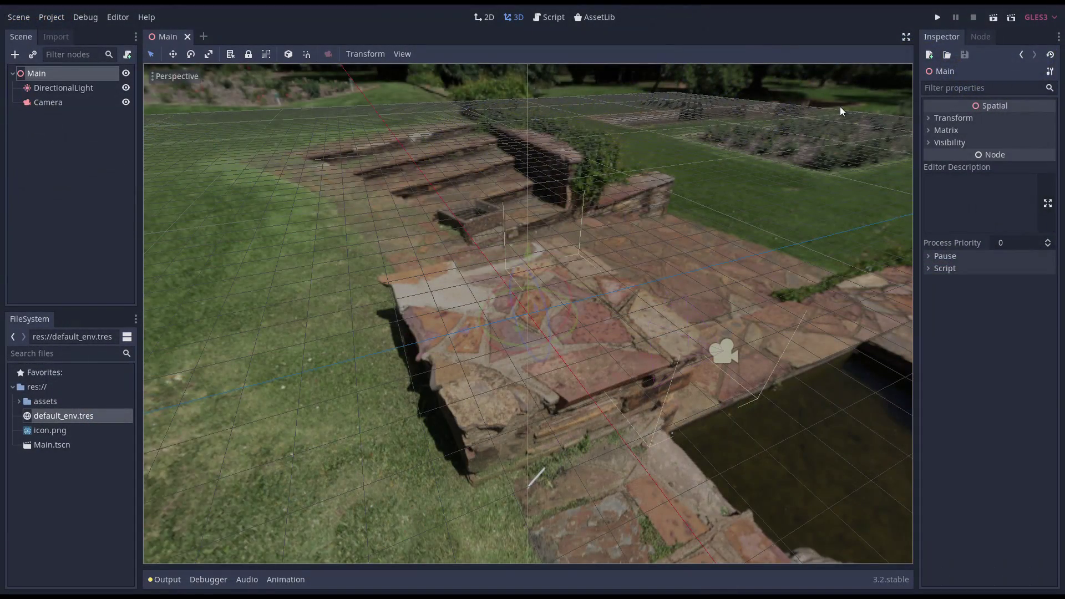
# - Add a StaticBody under Main and rename it Floor
pyautogui.click(15, 58)
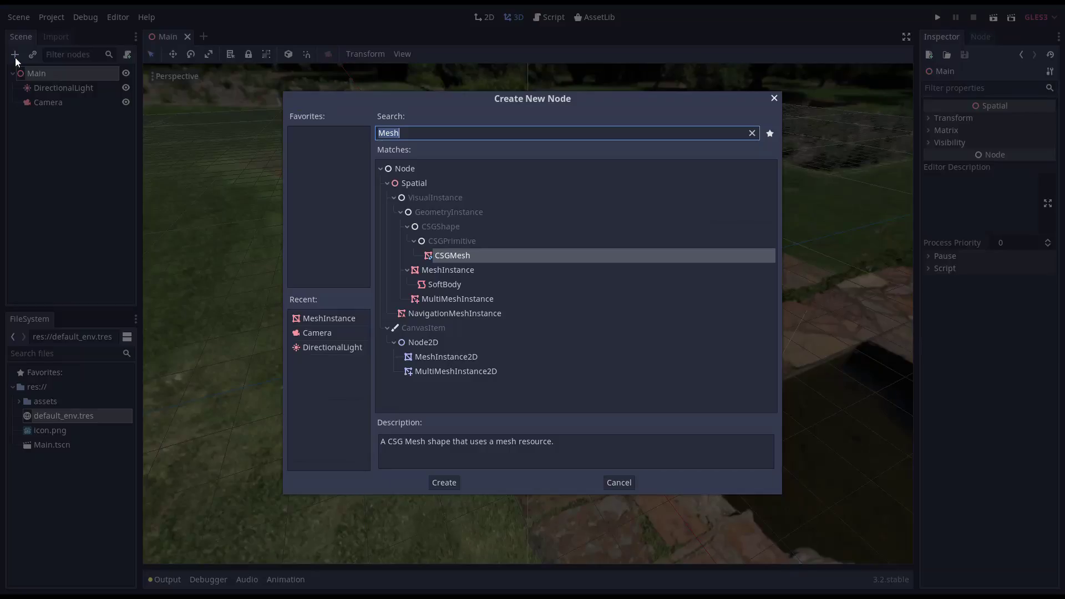
pyautogui.write('Static')
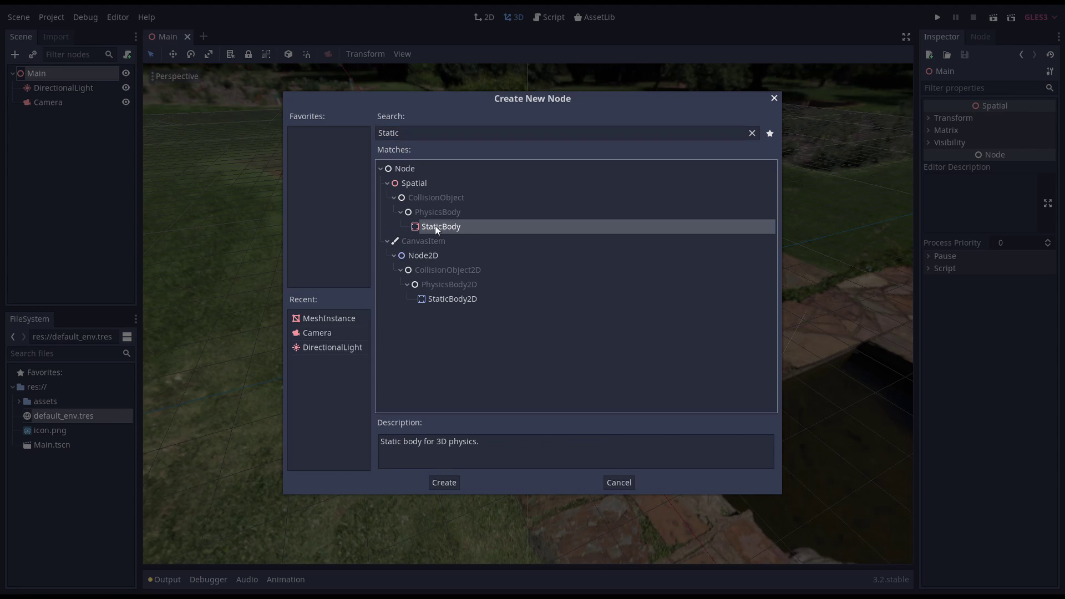
pyautogui.doubleClick(435, 225)
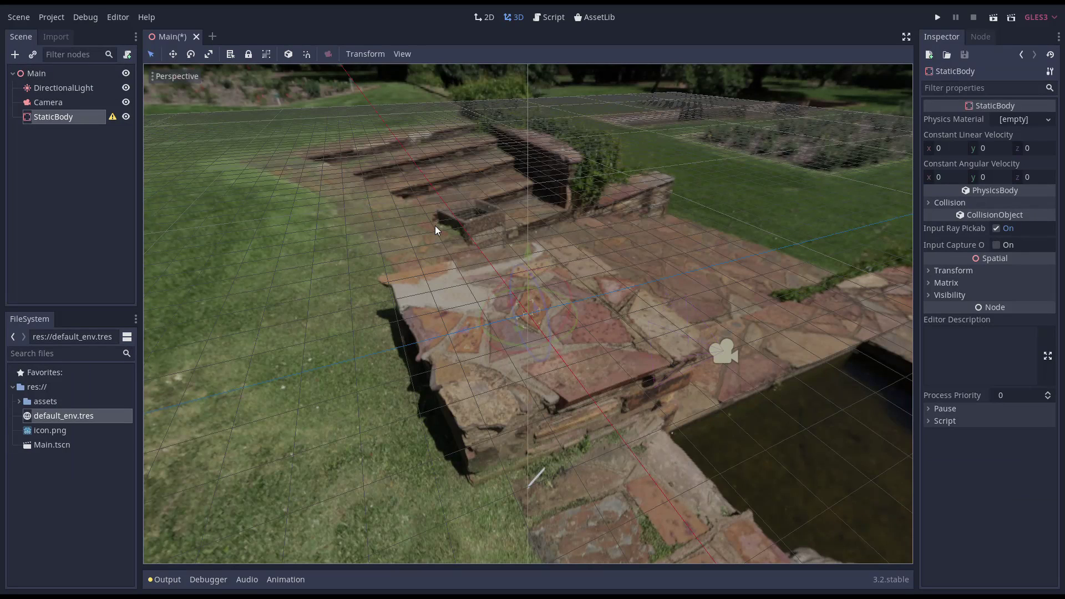
pyautogui.doubleClick(70, 121)
pyautogui.write('Floor')
pyautogui.press('Return')
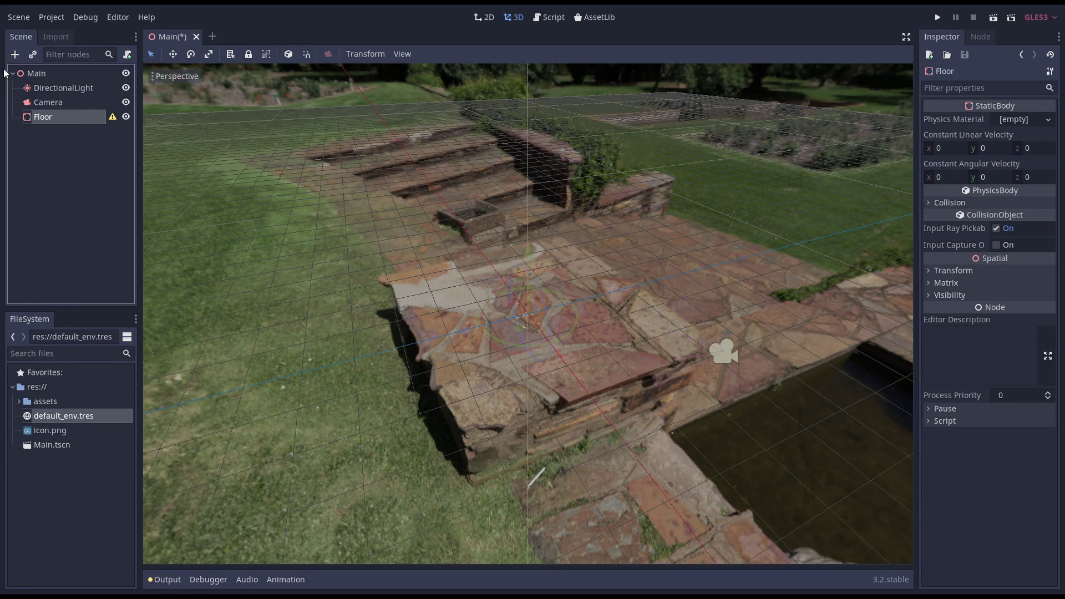
# - Add a MeshInstance under Floor with a new CubeMesh sized 10 × 0.2 × 10
pyautogui.click(13, 56)
pyautogui.write('Mesh')
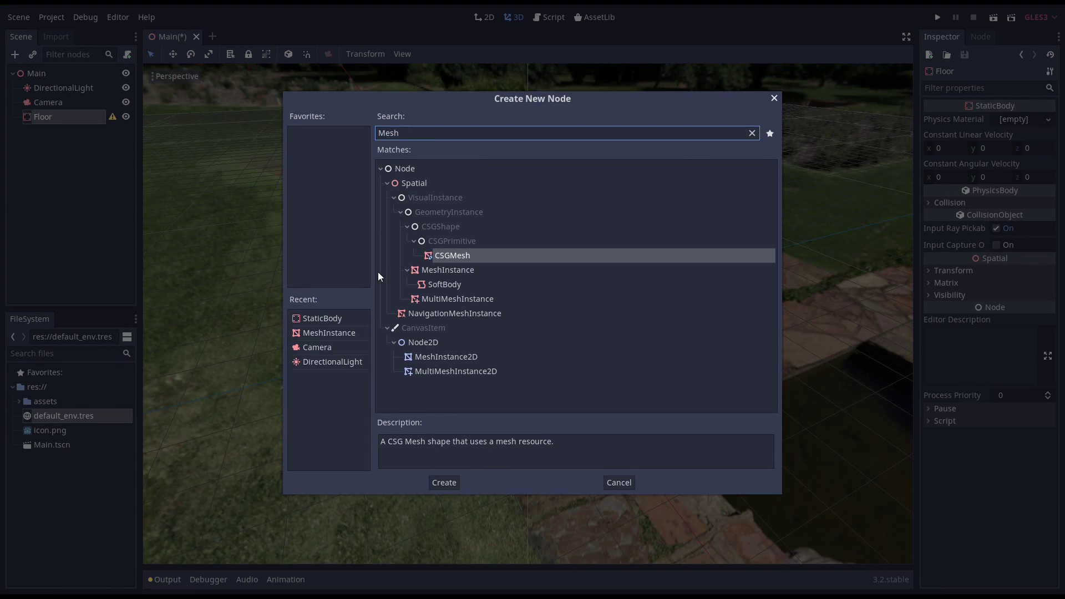
pyautogui.doubleClick(447, 270)
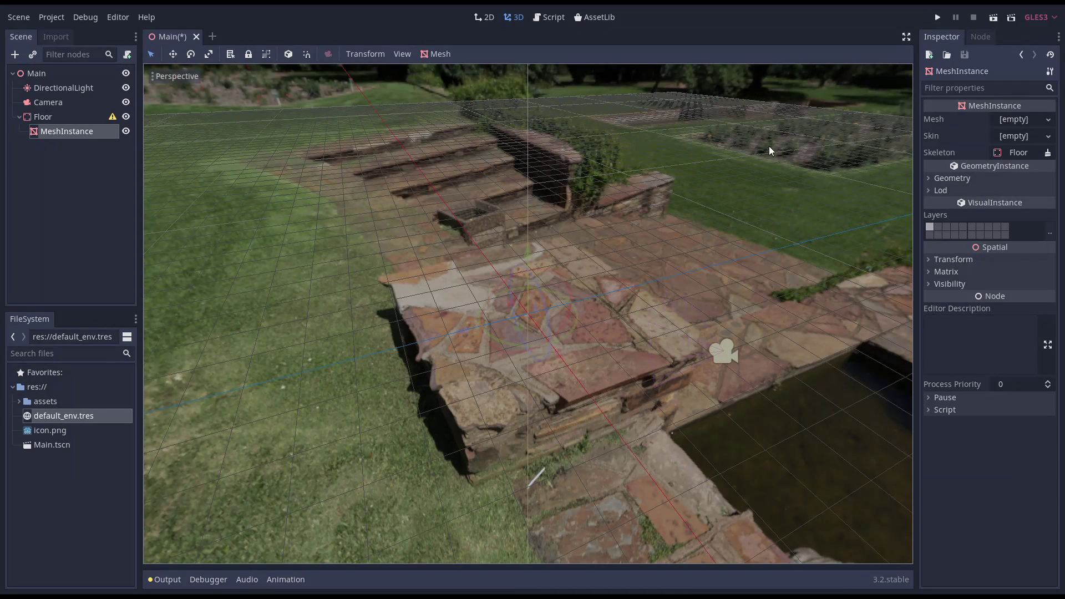
pyautogui.click(1016, 121)
pyautogui.click(1010, 161)
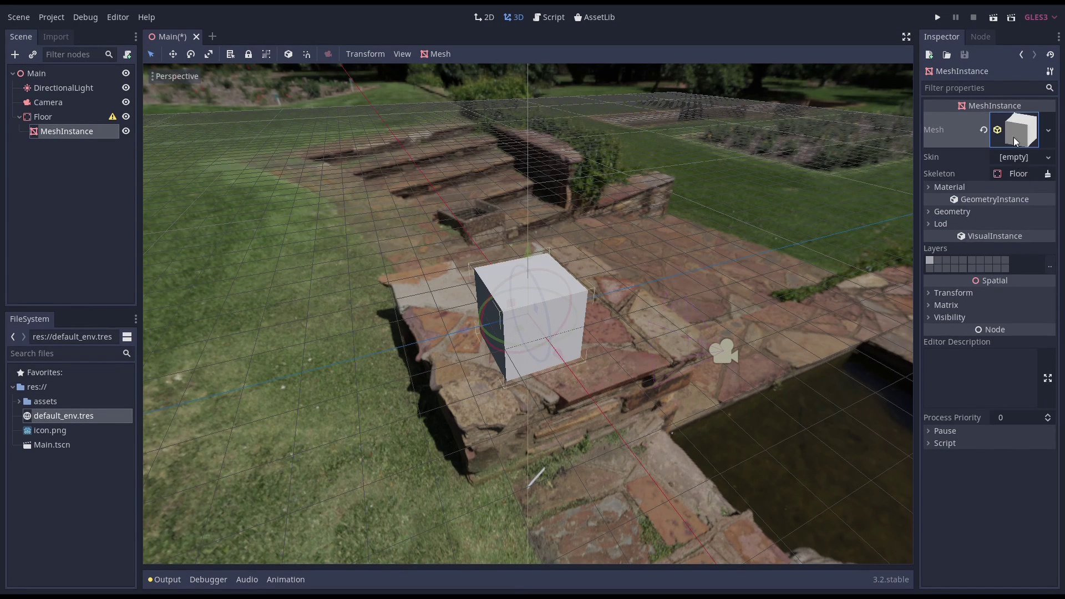
pyautogui.click(1014, 132)
pyautogui.write('10')
pyautogui.press('Tab')
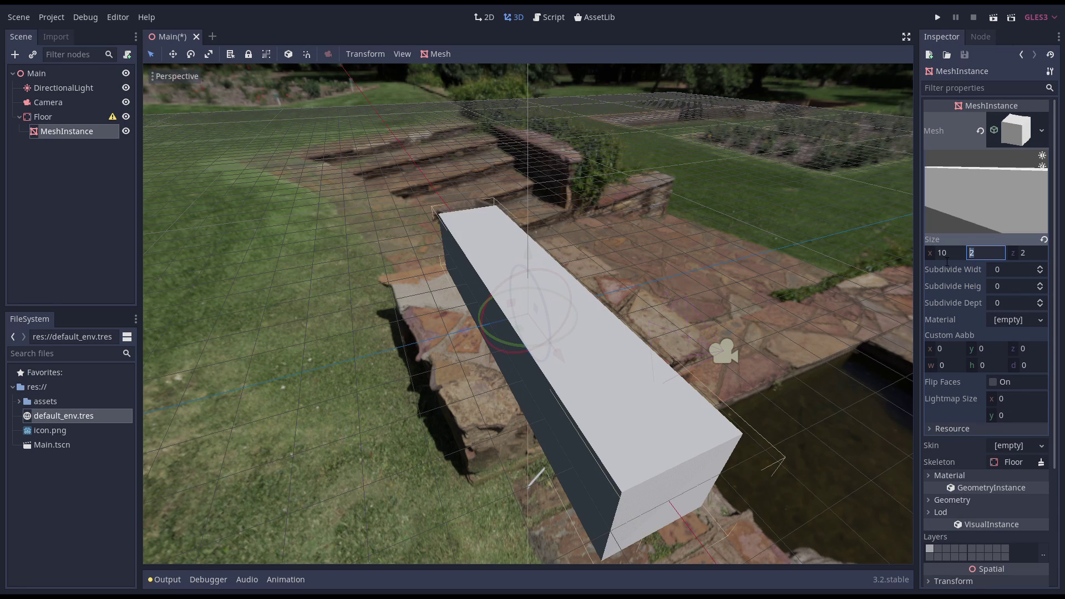
pyautogui.write('0.2')
pyautogui.press('Tab')
pyautogui.write('10')
pyautogui.press('Tab')
pyautogui.click(1009, 141)
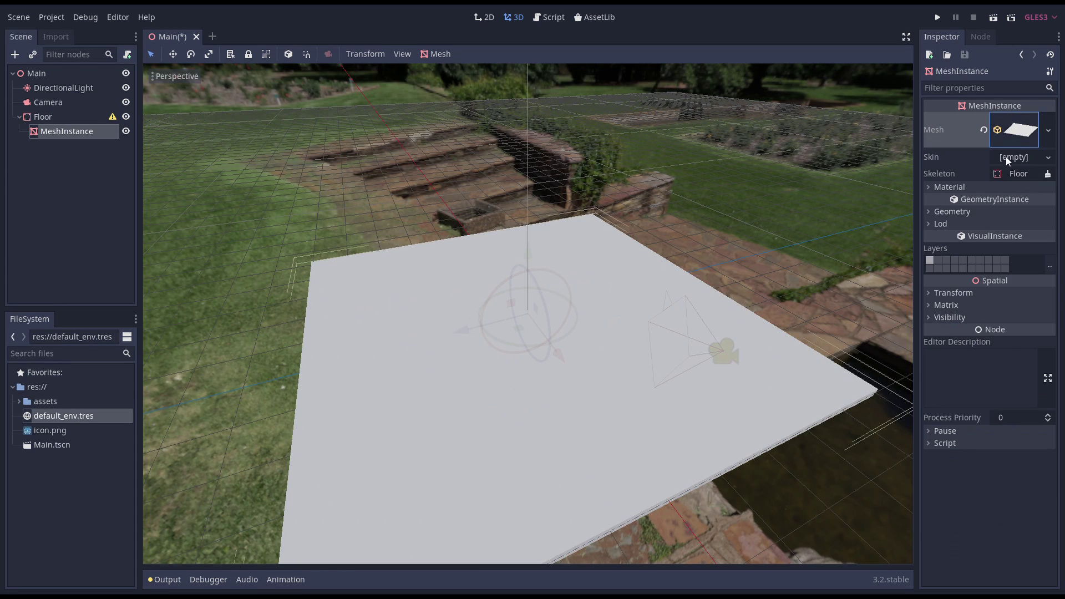
# - Lower the MeshInstance to translation Y -0.1
pyautogui.click(961, 296)
pyautogui.click(991, 320)
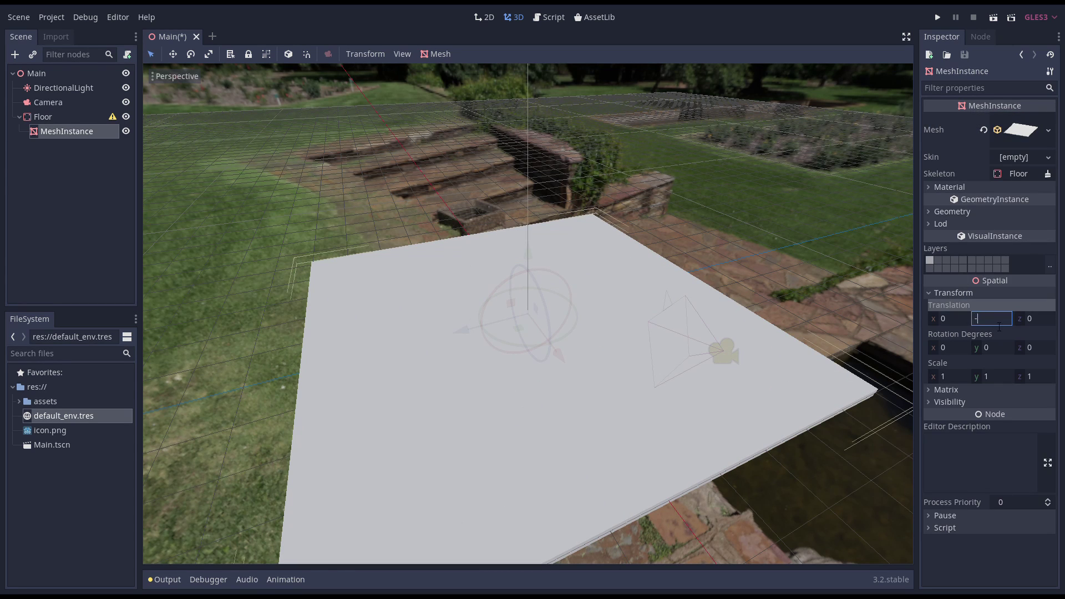
pyautogui.press('Tab')
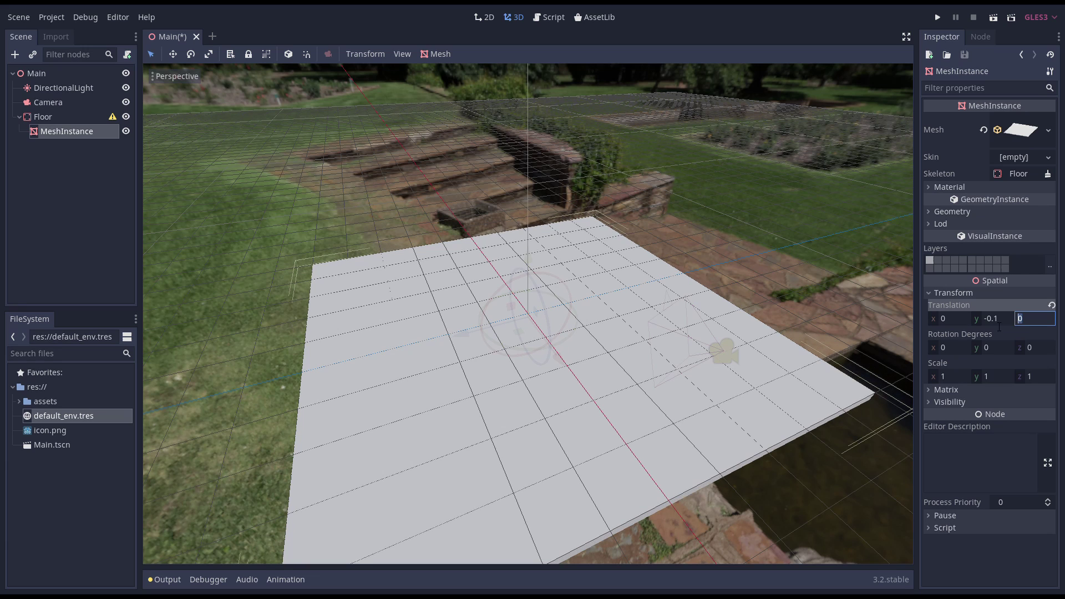
# - Load the sandstone_blocks_08 material from assets/texturehaven.com onto the floor mesh
pyautogui.click(956, 186)
pyautogui.click(1040, 202)
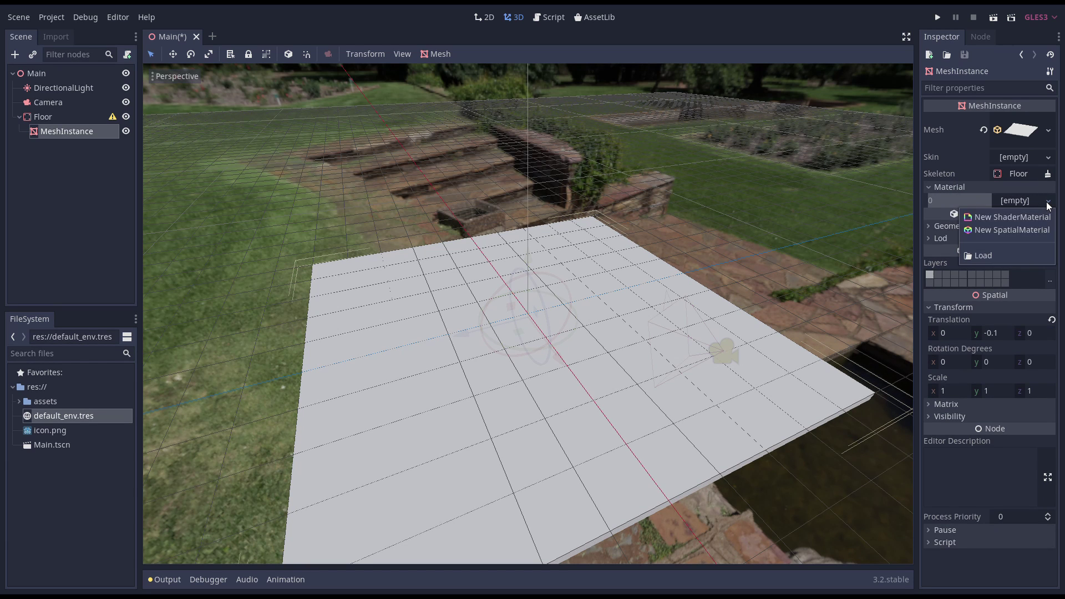
pyautogui.click(1017, 255)
pyautogui.doubleClick(311, 137)
pyautogui.doubleClick(368, 138)
pyautogui.doubleClick(360, 145)
pyautogui.doubleClick(267, 143)
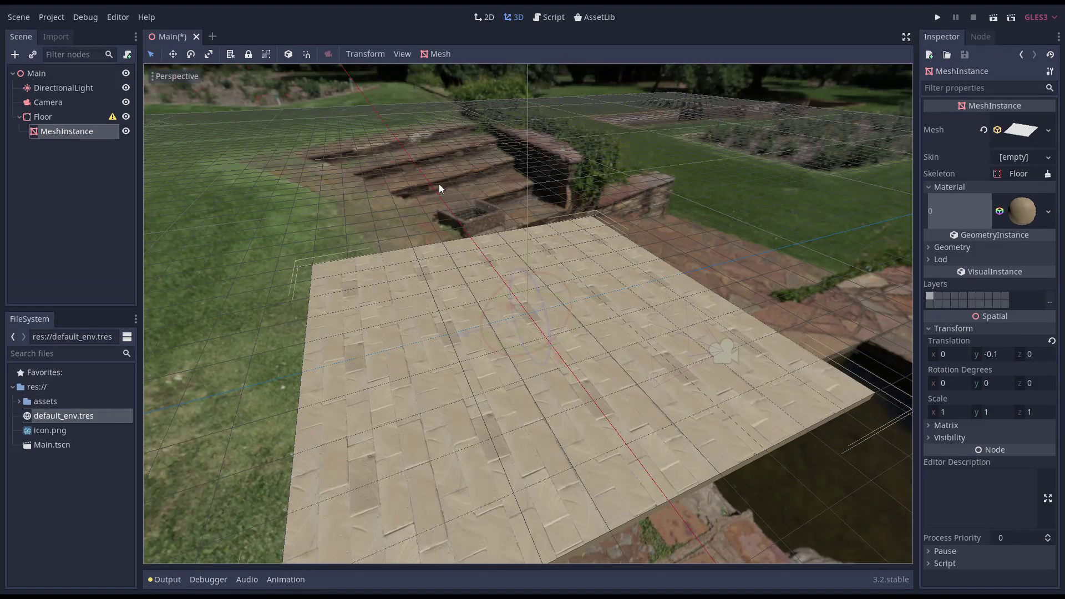
# - Add a CollisionShape under Floor with a new BoxShape of extents 5, 0.05, 5
pyautogui.click(88, 118)
pyautogui.click(16, 58)
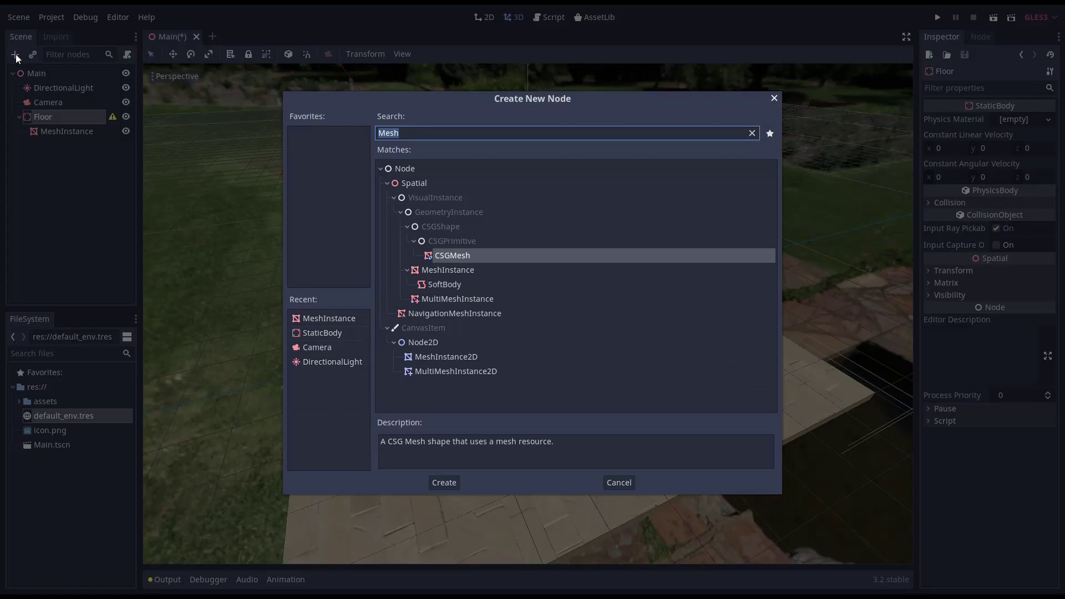
pyautogui.write('collision')
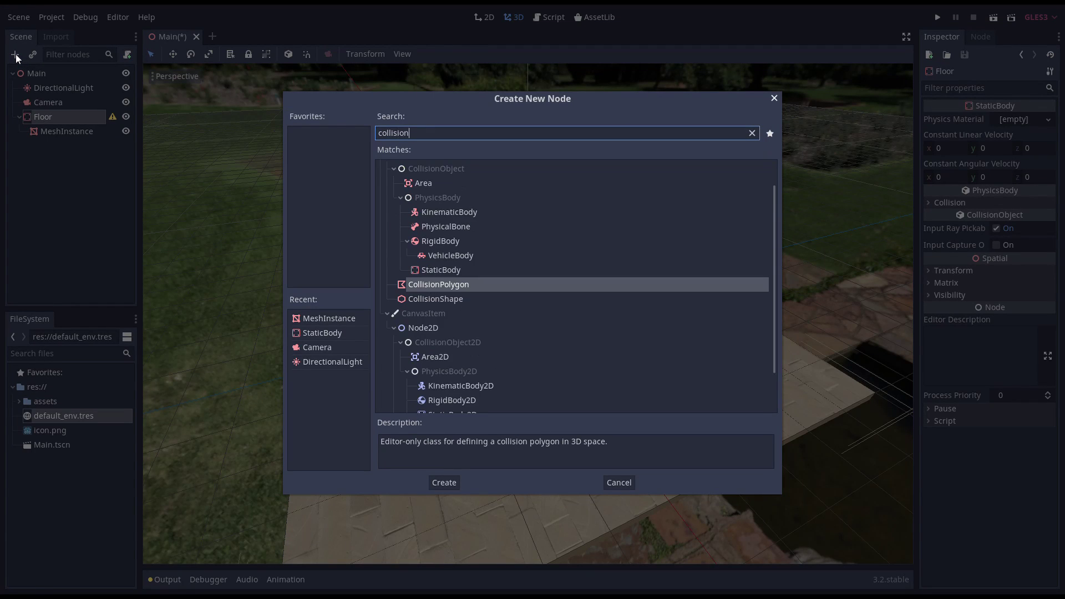
pyautogui.doubleClick(433, 299)
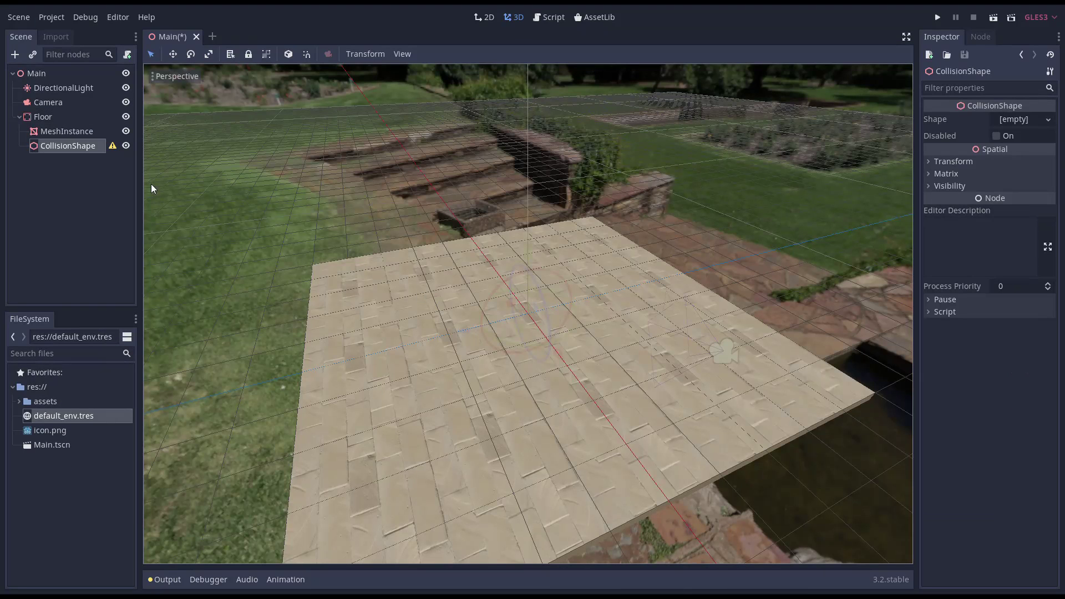
pyautogui.click(1022, 118)
pyautogui.click(1010, 135)
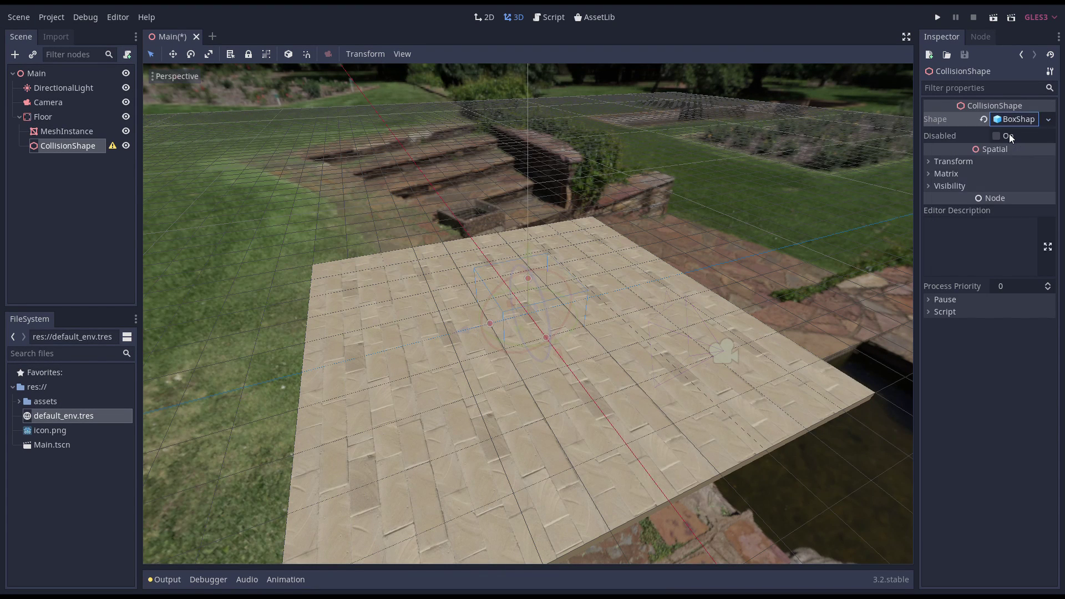
pyautogui.click(1011, 119)
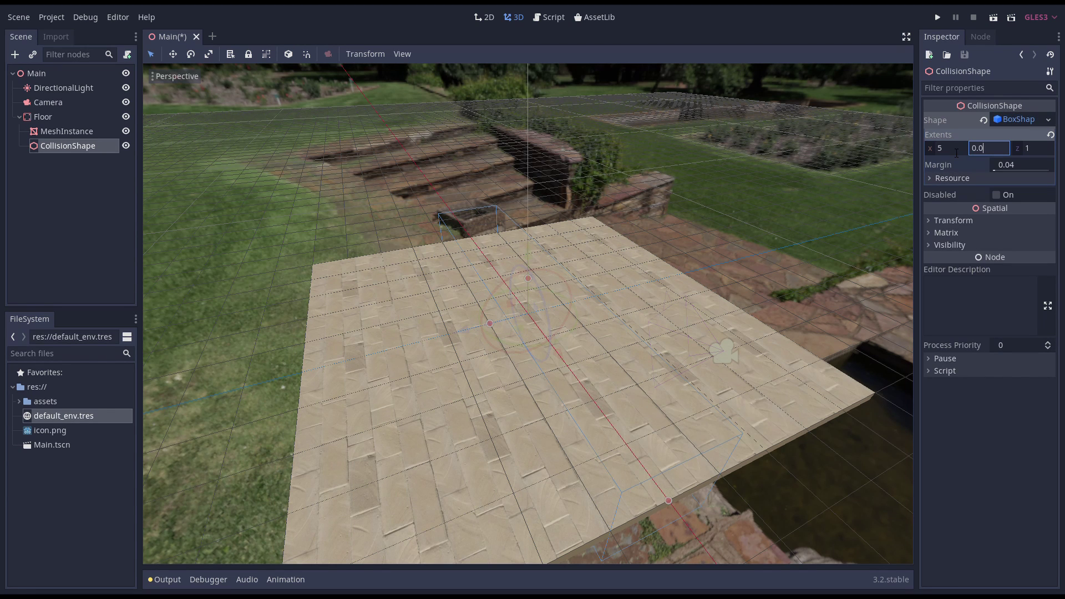
pyautogui.write('5')
pyautogui.press('Tab')
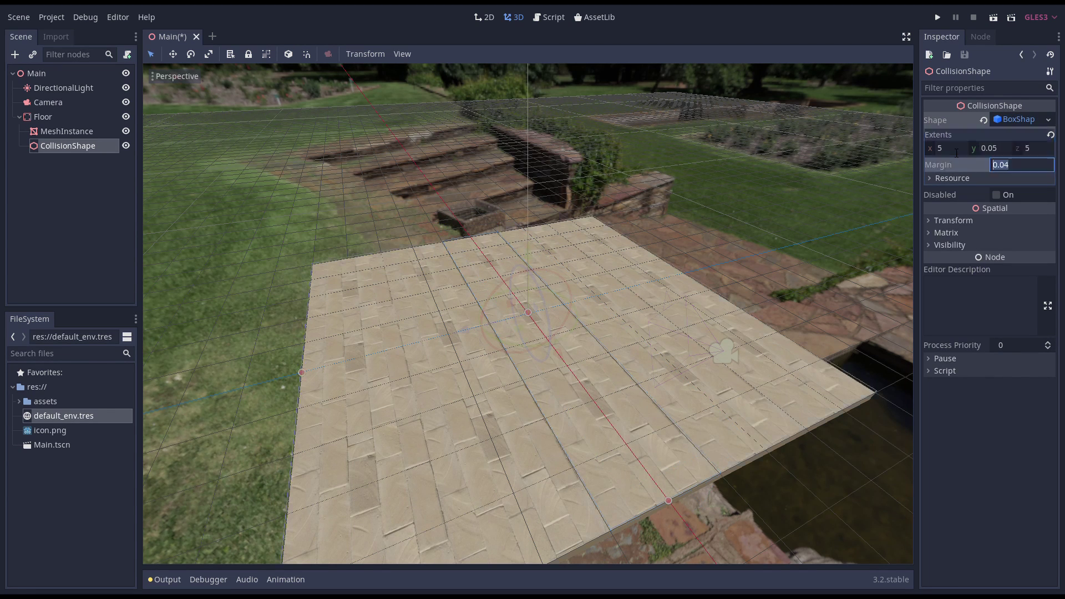
# - Lower the collision shape to translation Y -0.1
pyautogui.click(937, 220)
pyautogui.click(995, 247)
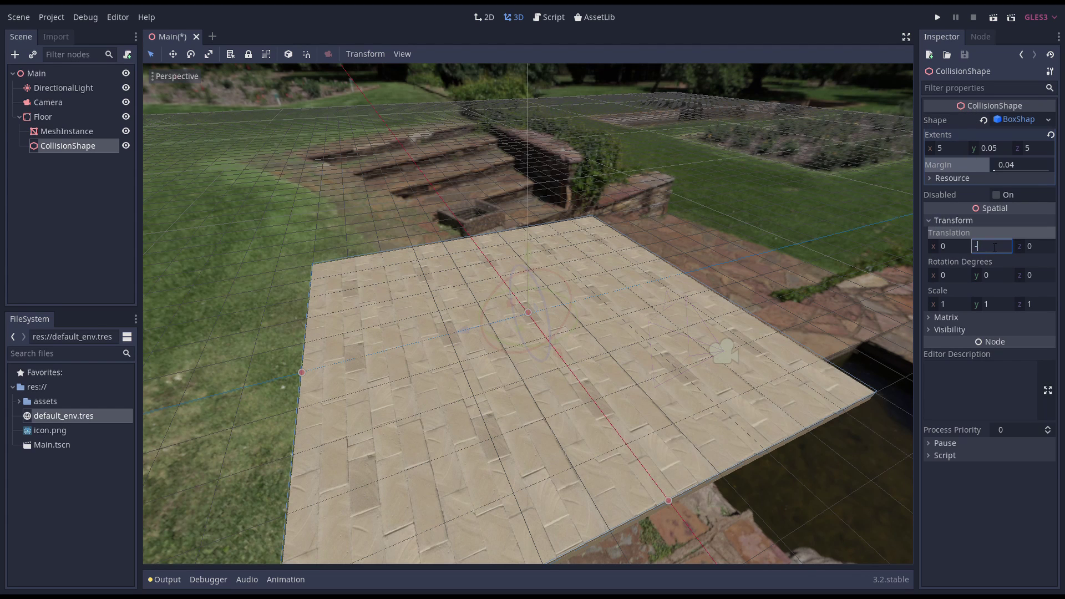
pyautogui.write('-0.1')
pyautogui.press('Tab')
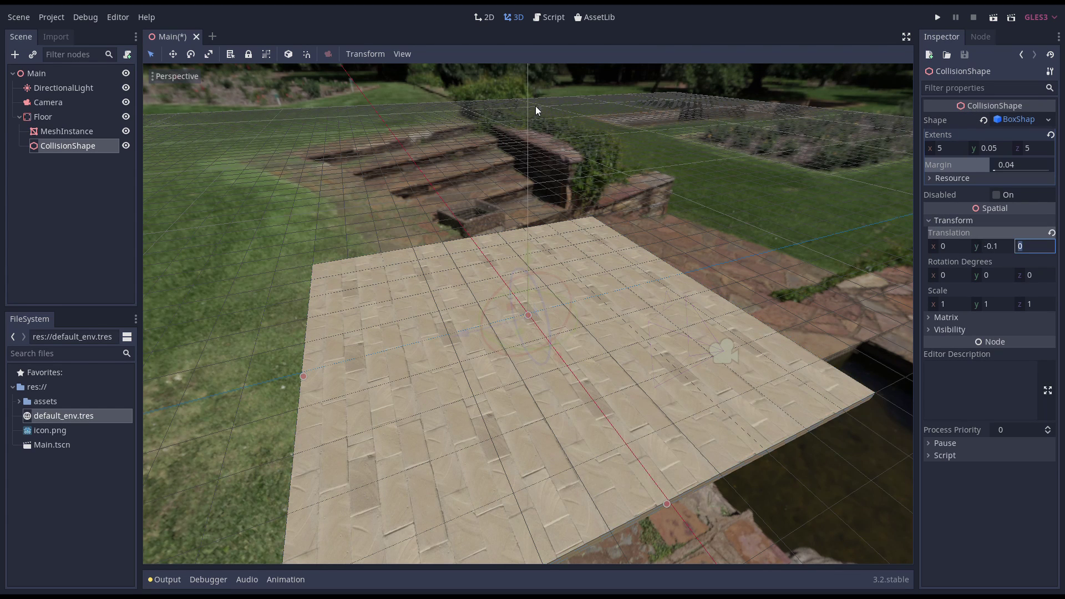
# - Select Floor and orbit and zoom the viewport to a low, level angle
pyautogui.click(51, 111)
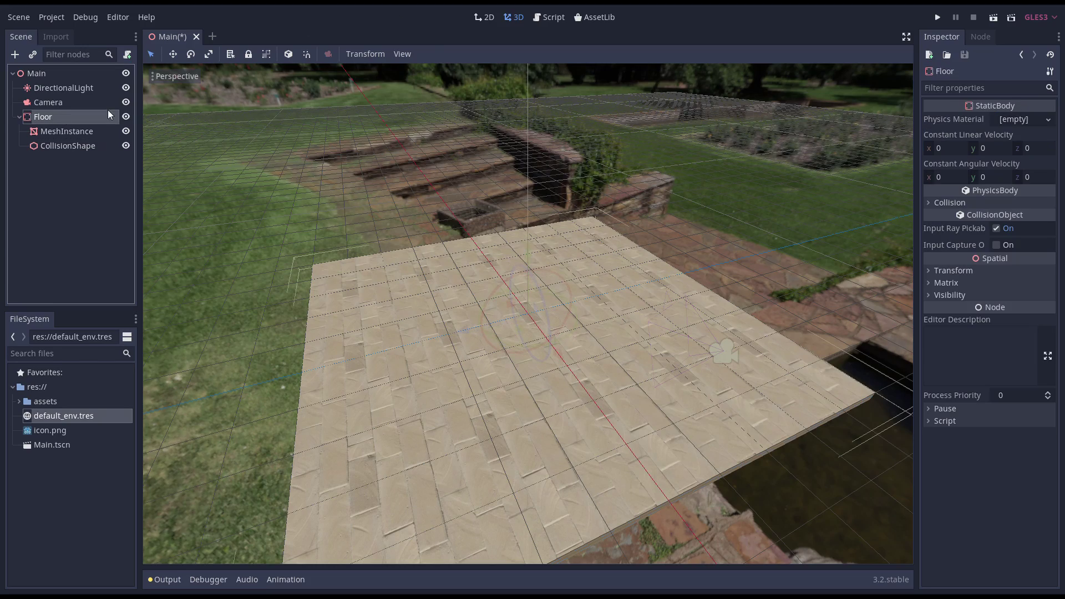
pyautogui.moveTo(422, 251)
pyautogui.mouseDown(button='middle')
pyautogui.moveTo(407, 216)
pyautogui.moveTo(368, 200)
pyautogui.moveTo(346, 207)
pyautogui.moveTo(411, 235)
pyautogui.mouseUp(button='middle')
pyautogui.scroll(4, 345, 206)
pyautogui.scroll(3, 406, 233)
pyautogui.scroll(2, 405, 228)
# - Select the Main root node and save the scene
pyautogui.scroll(-2, 411, 235)
pyautogui.click(36, 74)
pyautogui.hotkey('ctrl', 's')
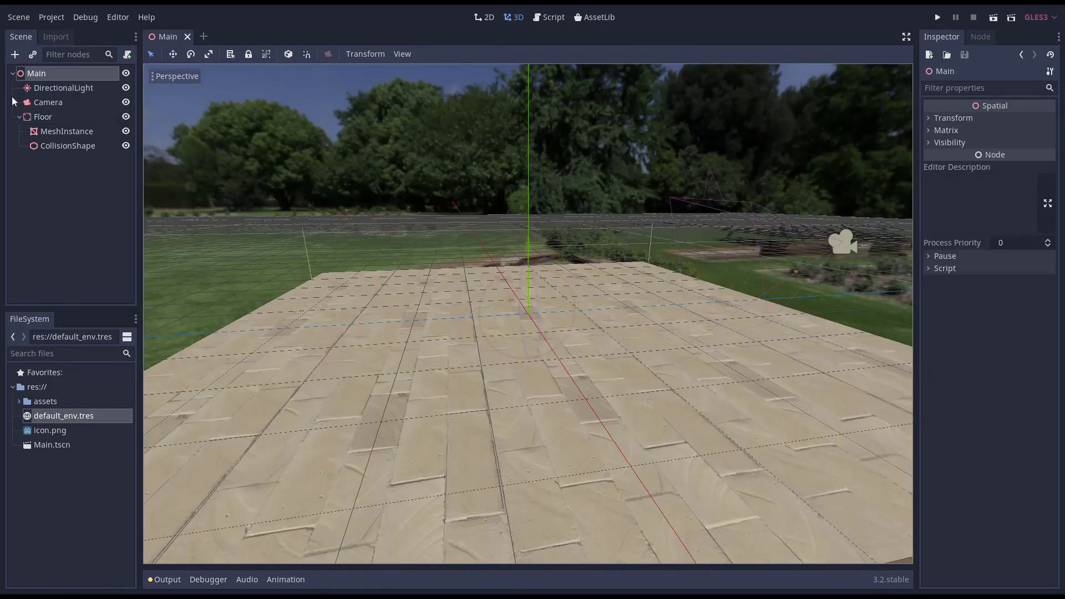
# - Add a RigidBody under Main and rename it Cannonball
pyautogui.click(15, 59)
pyautogui.write('Rigid')
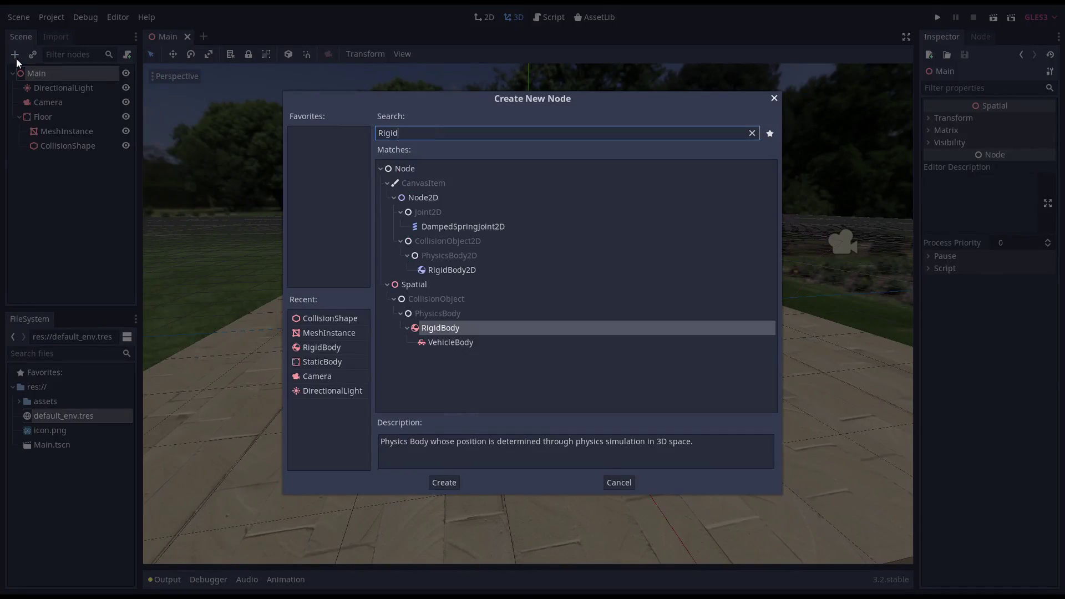
pyautogui.doubleClick(430, 326)
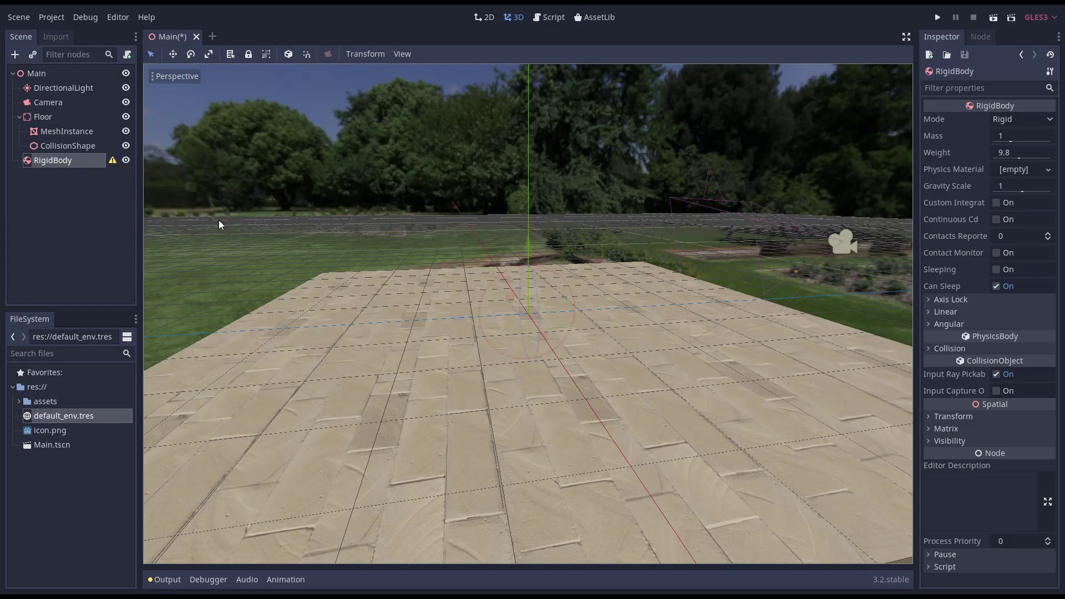
pyautogui.click(103, 163)
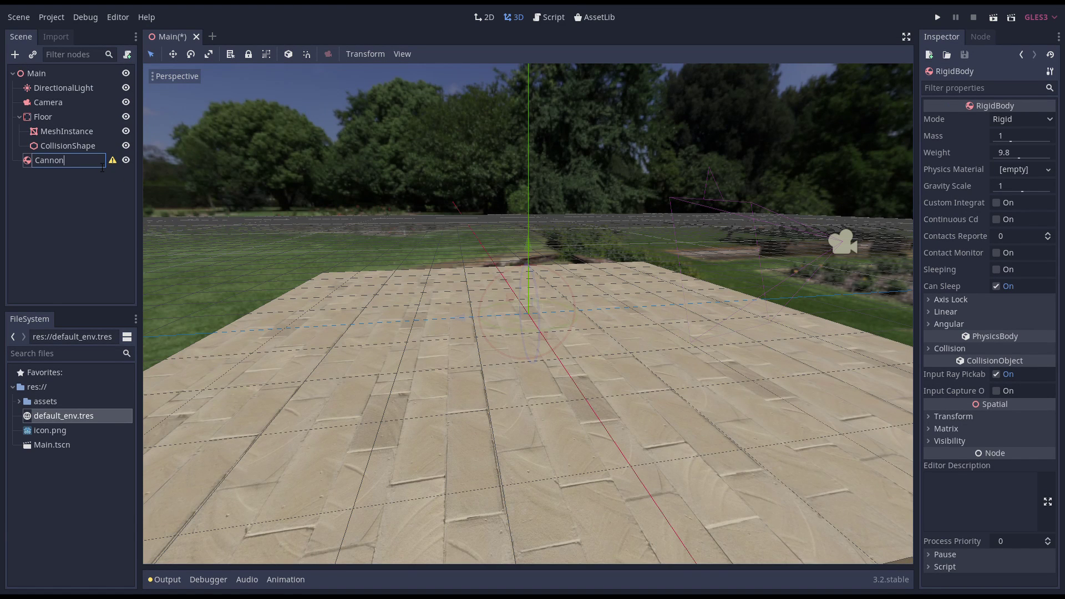
pyautogui.write('Cannonball')
pyautogui.press('Return')
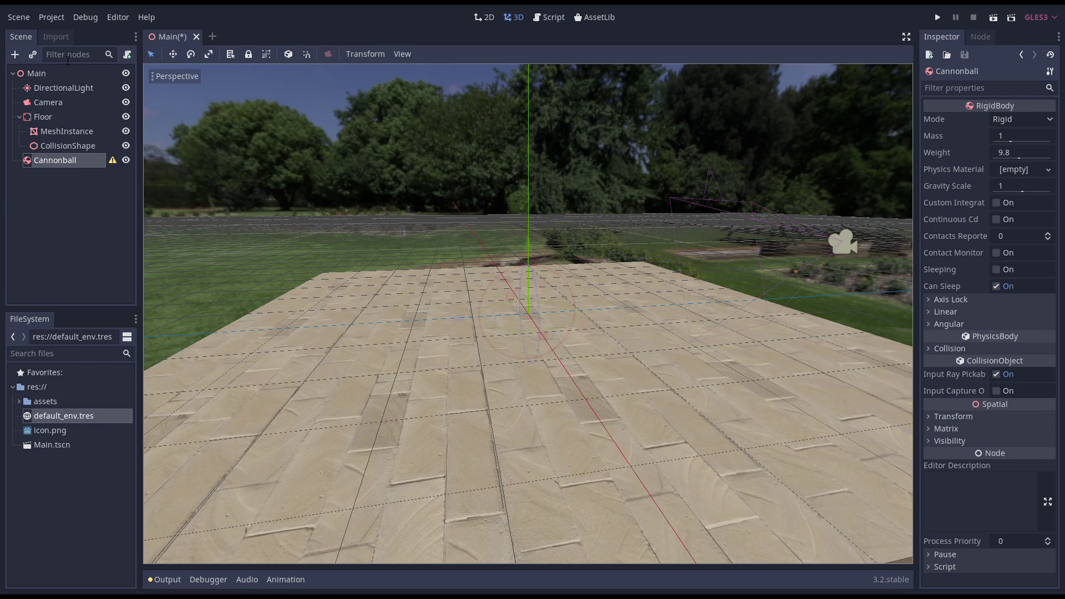
# - Add a MeshInstance with a SphereMesh: radius 0.25, height 0.5, 32 radial segments, 16 rings
pyautogui.click(15, 54)
pyautogui.write('Mesh')
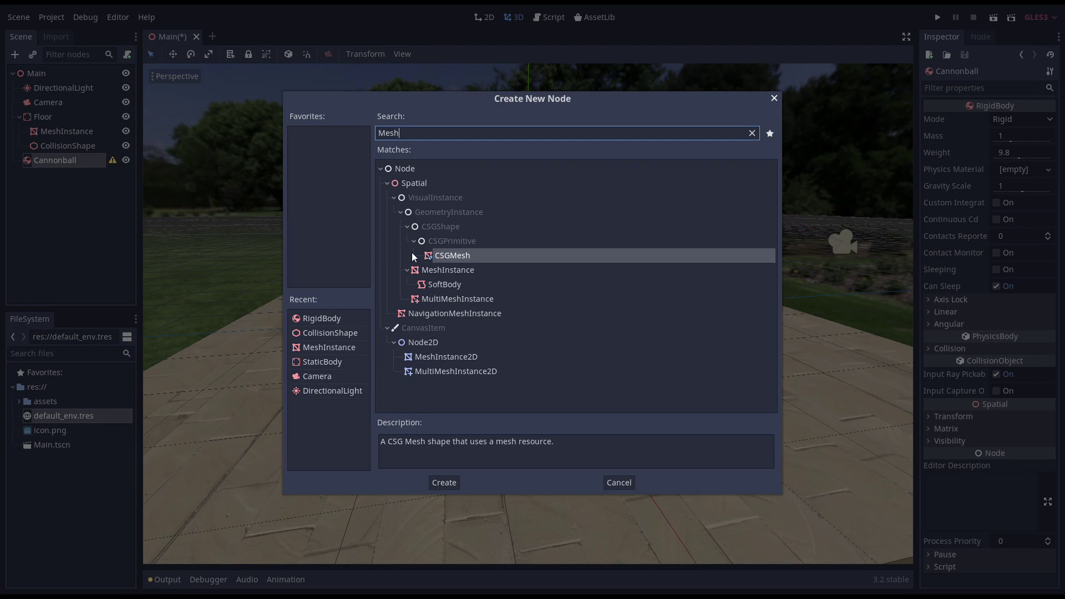
pyautogui.doubleClick(432, 269)
pyautogui.click(1018, 120)
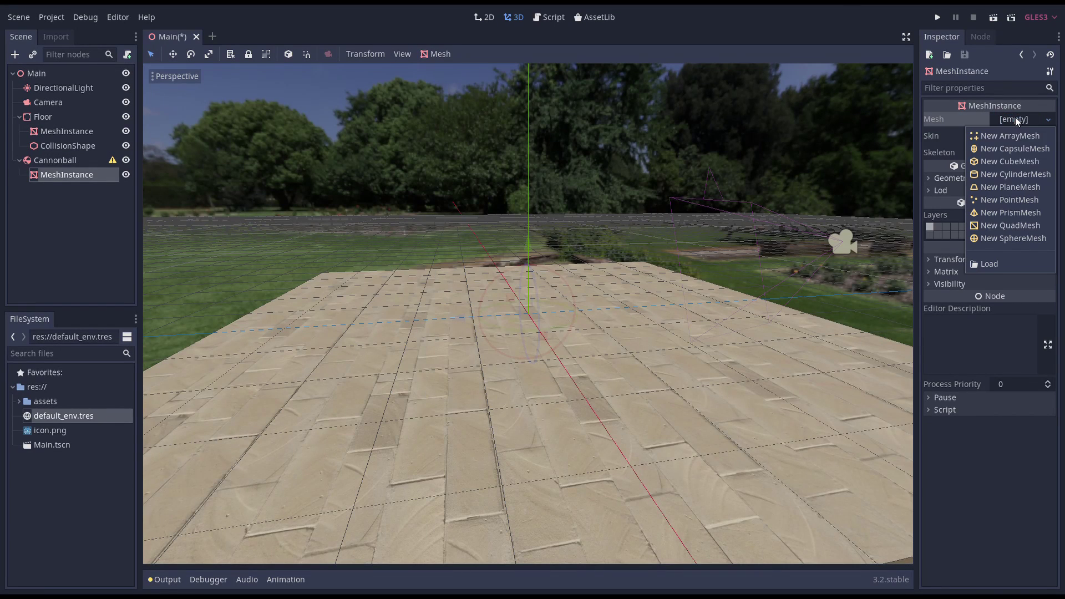
pyautogui.click(1017, 238)
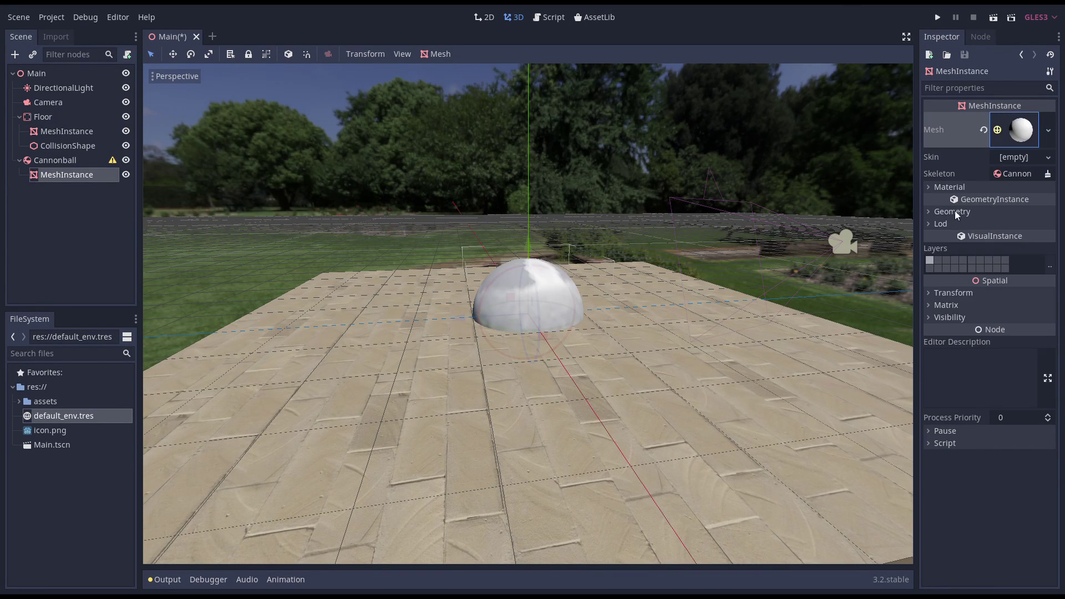
pyautogui.click(1010, 136)
pyautogui.click(1009, 249)
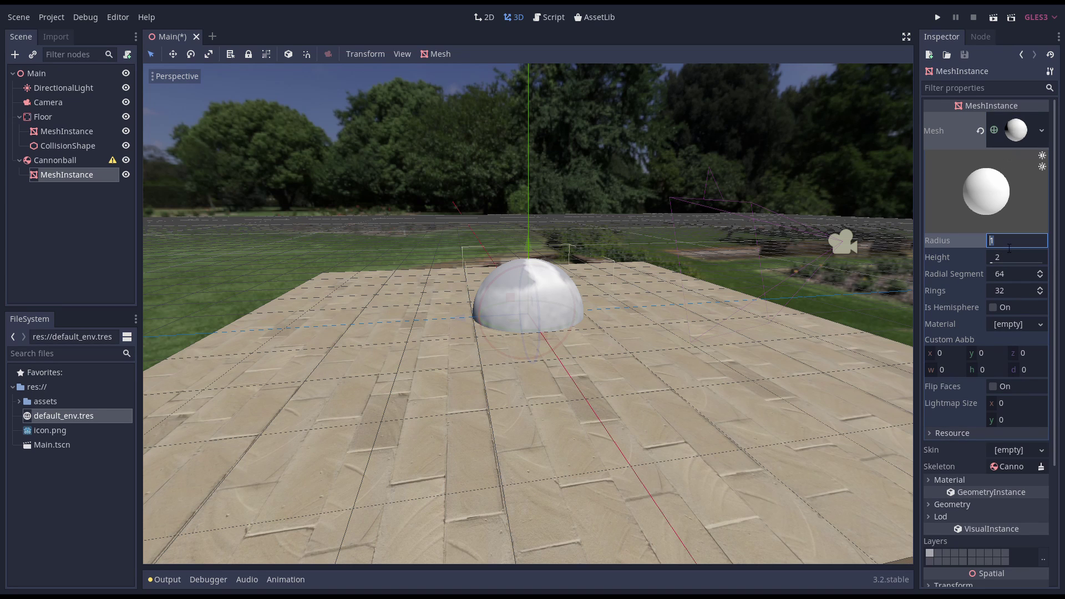
pyautogui.press('Tab')
pyautogui.write('0.5')
pyautogui.press('Tab')
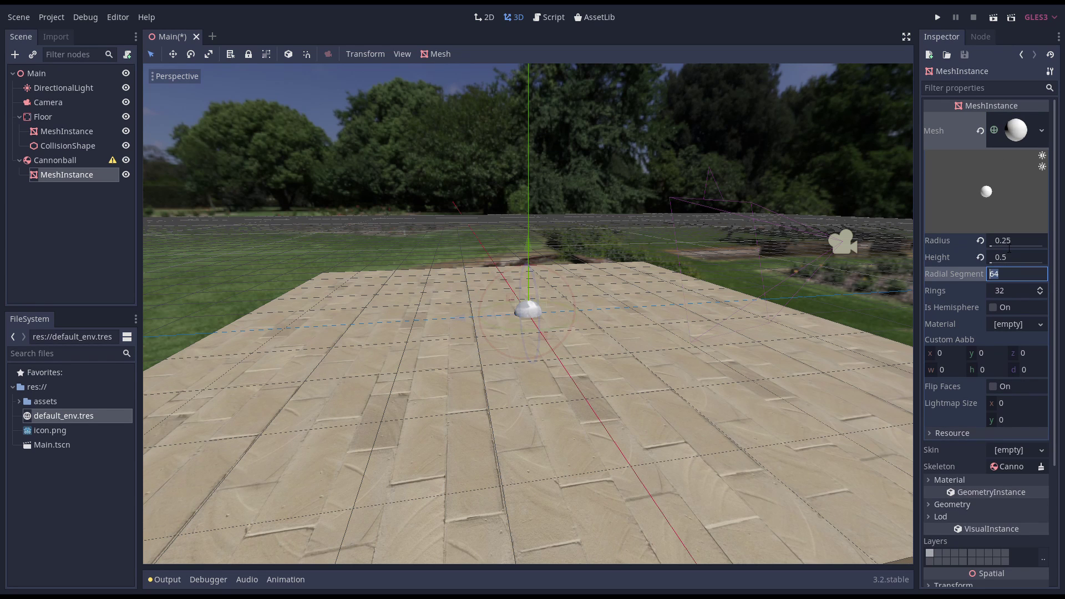
pyautogui.write('32')
pyautogui.press('Tab')
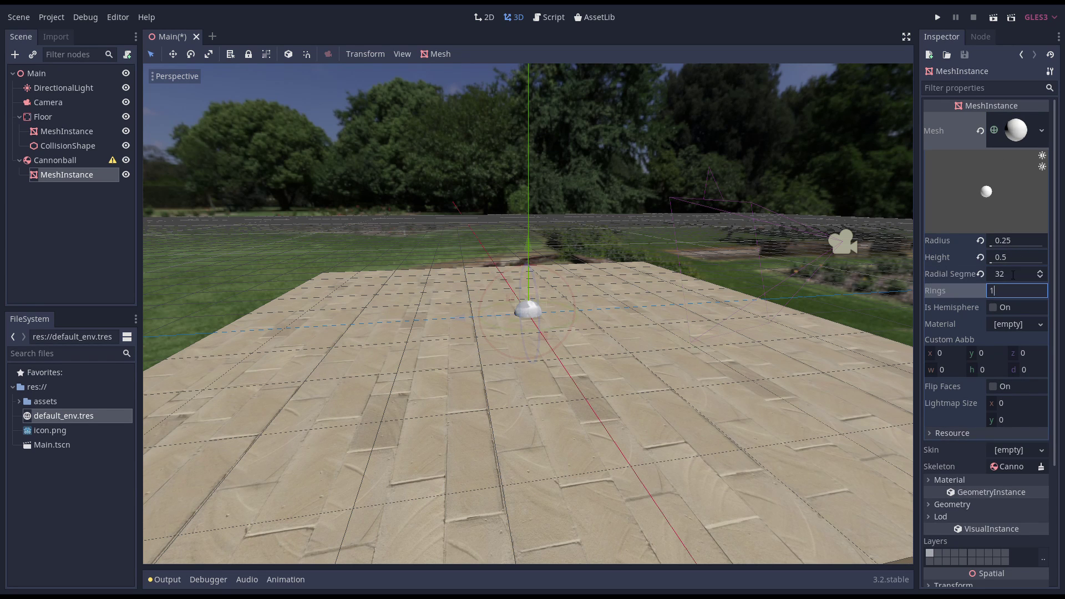
pyautogui.write('16')
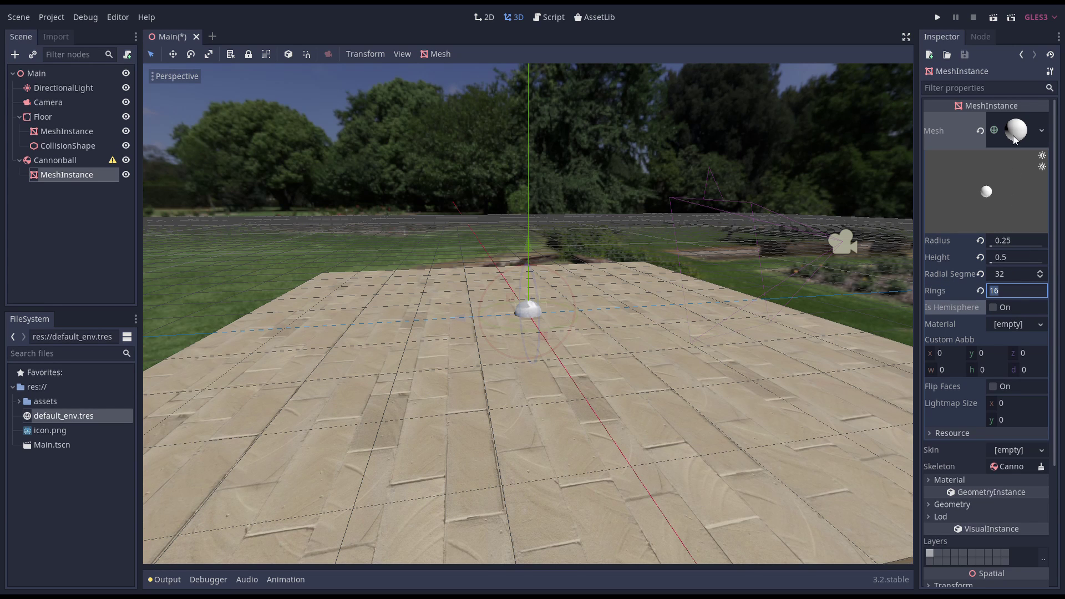
# - Load the rusty_metal_02 material onto the cannonball mesh
pyautogui.click(1013, 135)
pyautogui.click(1020, 183)
pyautogui.click(1043, 199)
pyautogui.click(993, 257)
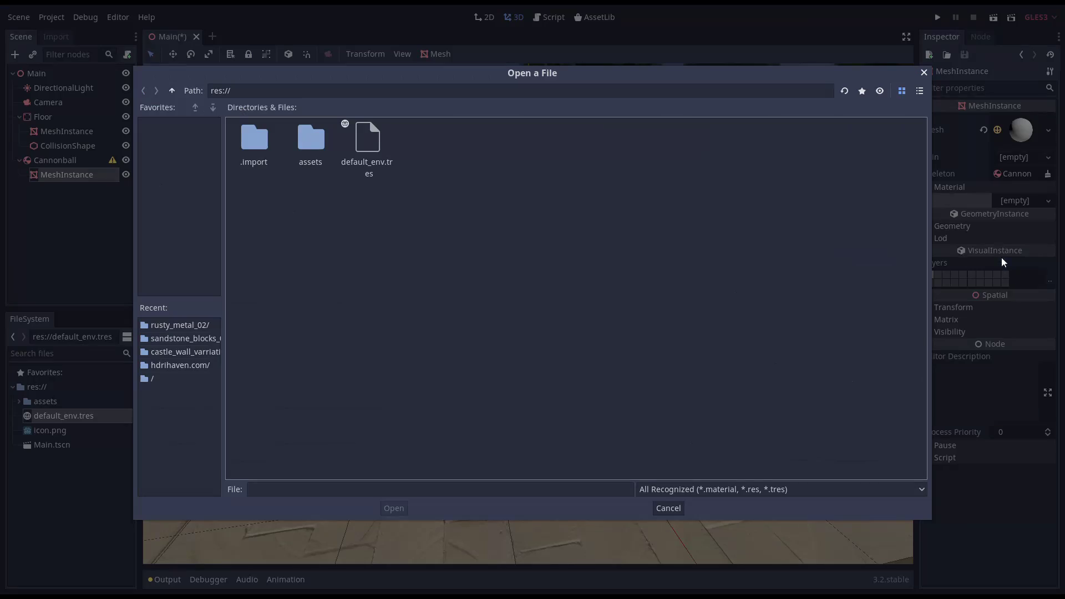
pyautogui.doubleClick(316, 139)
pyautogui.doubleClick(364, 141)
pyautogui.doubleClick(298, 140)
pyautogui.doubleClick(266, 150)
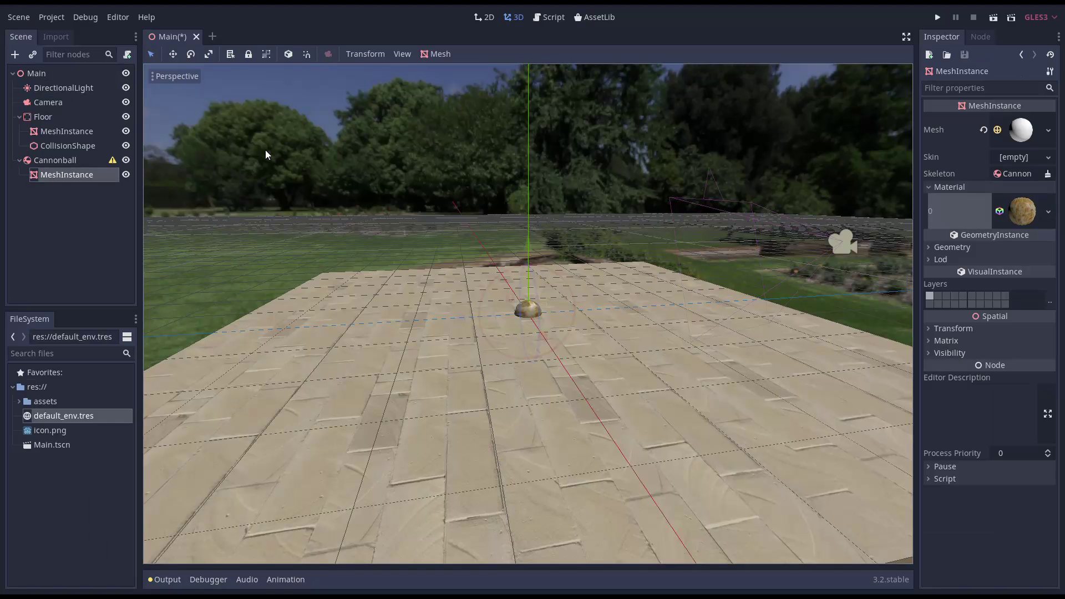
# - Add a CollisionShape under Cannonball with a new SphereShape of radius 0.25
pyautogui.click(78, 166)
pyautogui.click(15, 55)
pyautogui.doubleClick(329, 347)
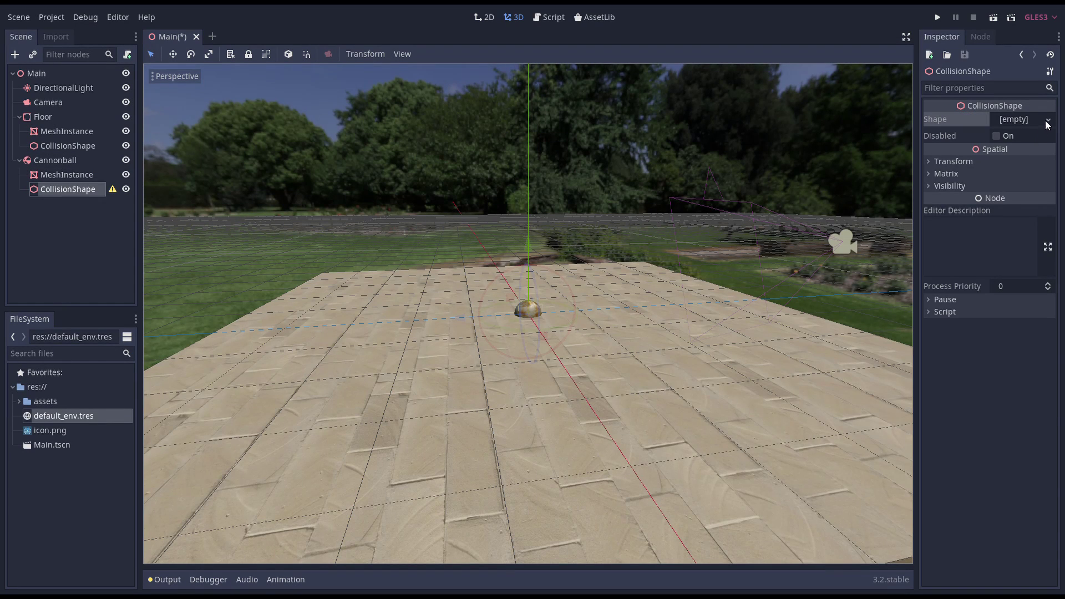
pyautogui.click(1043, 121)
pyautogui.click(995, 224)
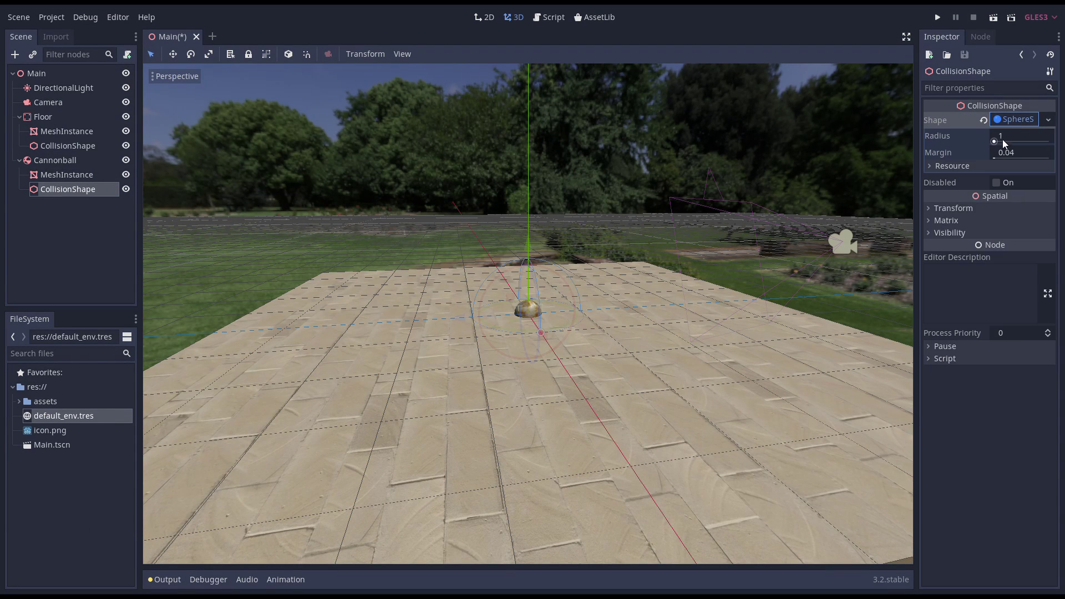
pyautogui.click(1007, 138)
pyautogui.write('0.25')
pyautogui.press('Tab')
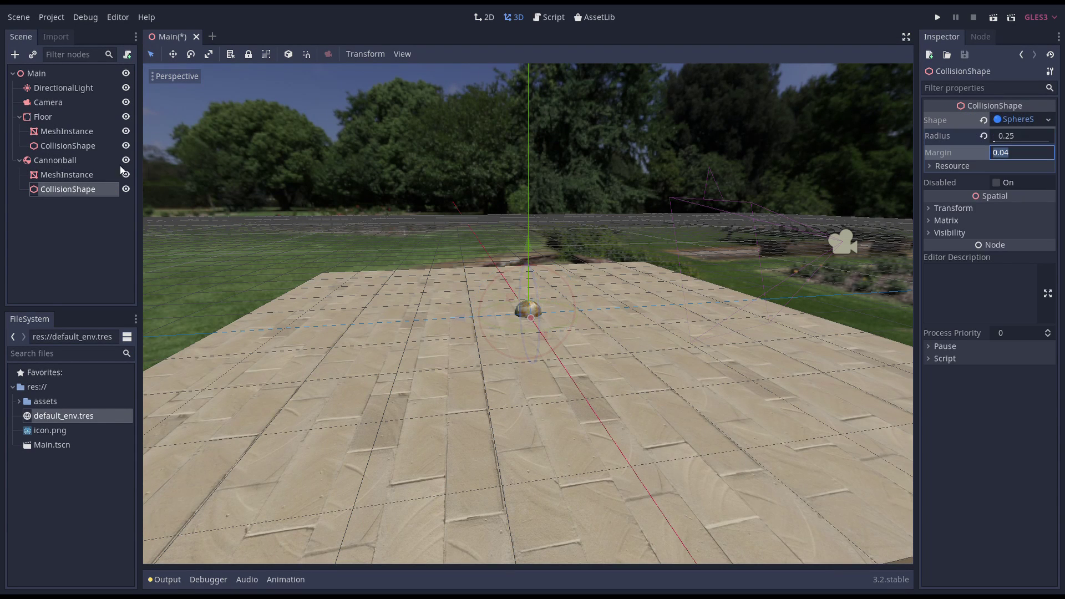
# - Raise the Cannonball well above the floor and give it a new PhysicsMaterial
pyautogui.click(89, 161)
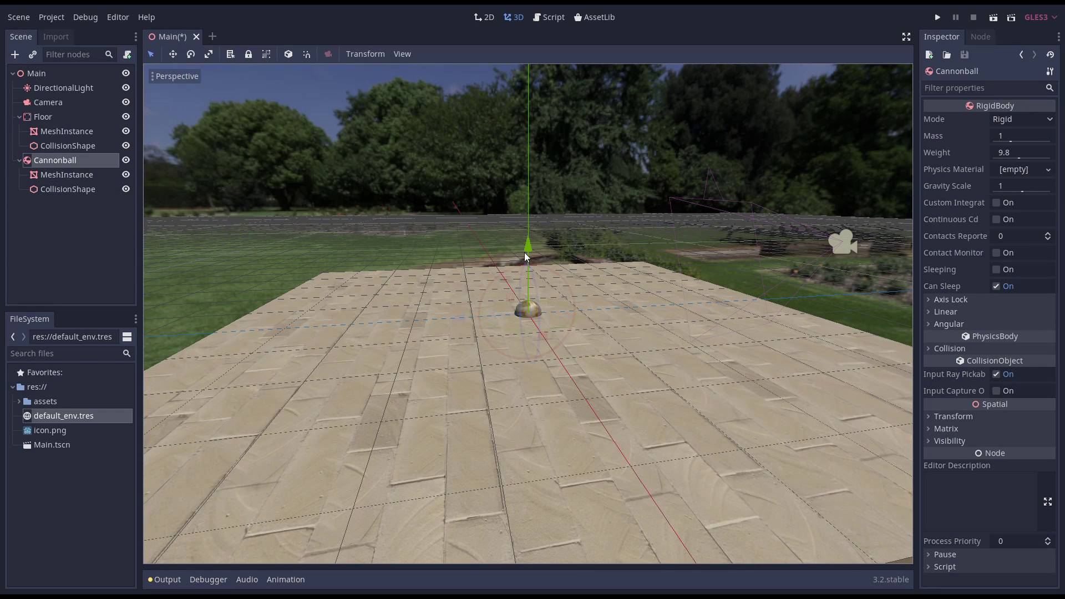
pyautogui.moveTo(525, 252); pyautogui.dragTo(529, 125)
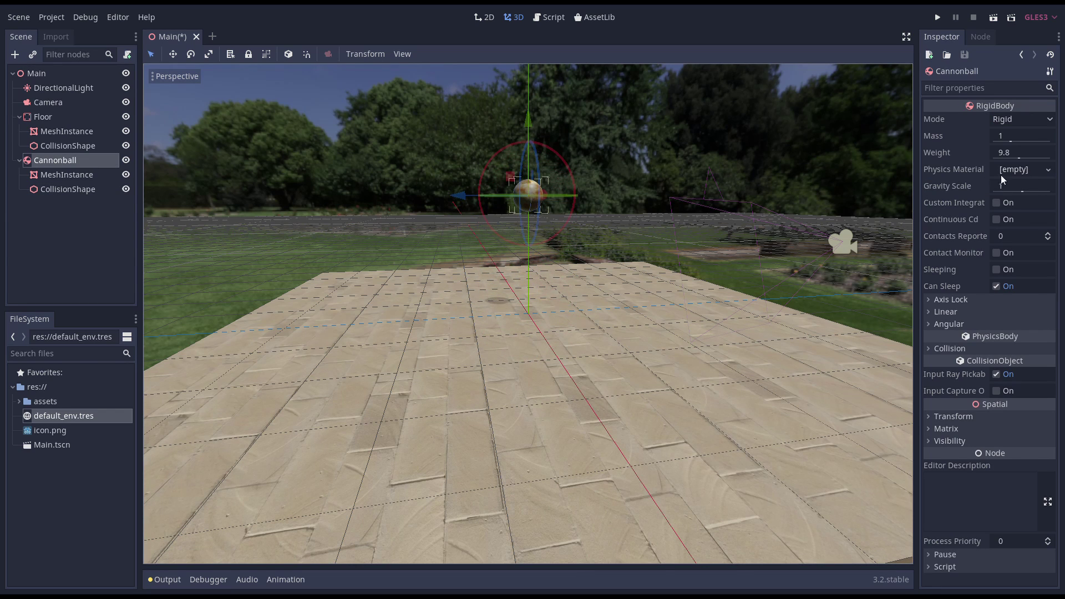
pyautogui.click(1042, 171)
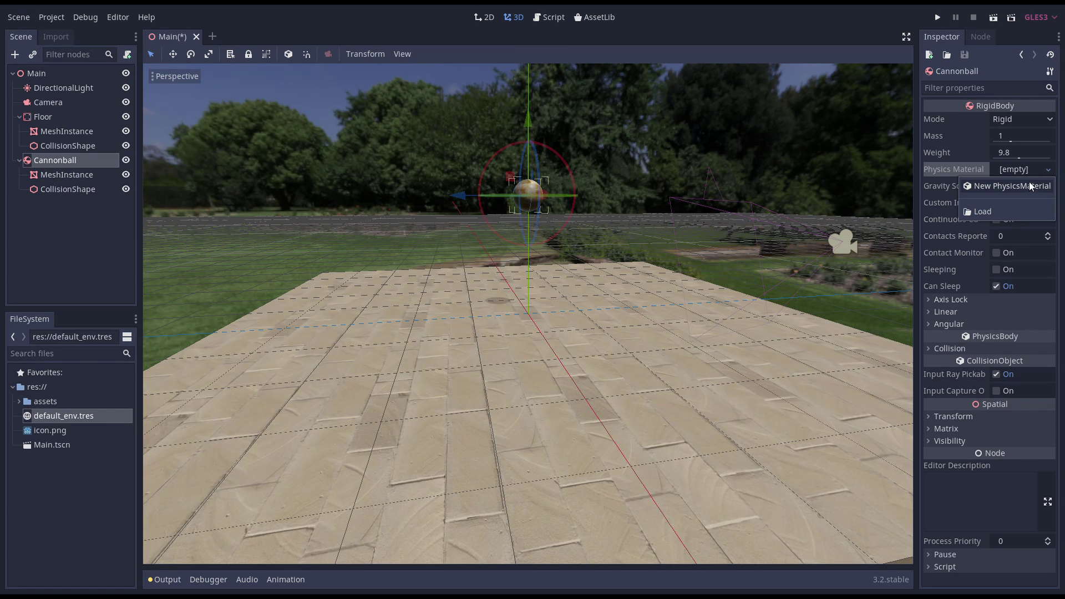
pyautogui.click(1028, 187)
pyautogui.click(1026, 172)
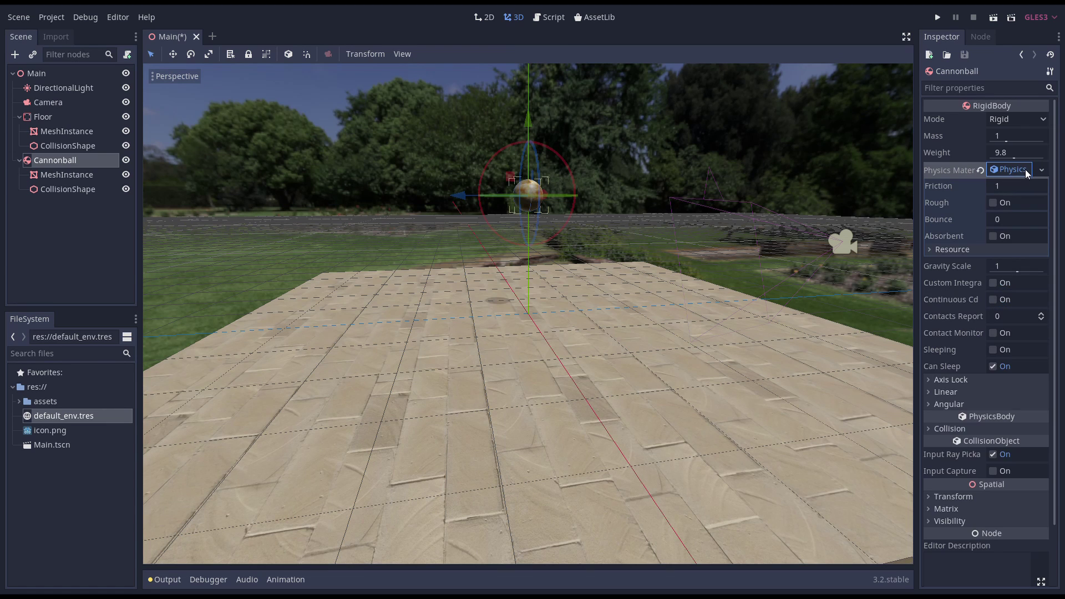
# - Set the physics material's Bounce to 0.5 and run the game
pyautogui.click(999, 220)
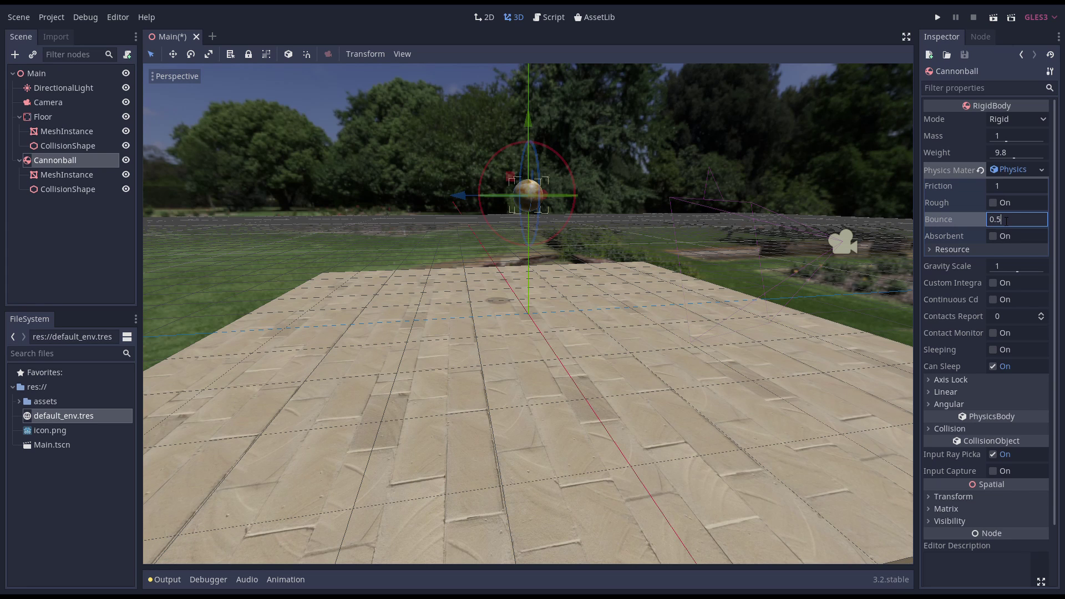
pyautogui.write('0.5')
pyautogui.press('Return')
pyautogui.click(938, 18)
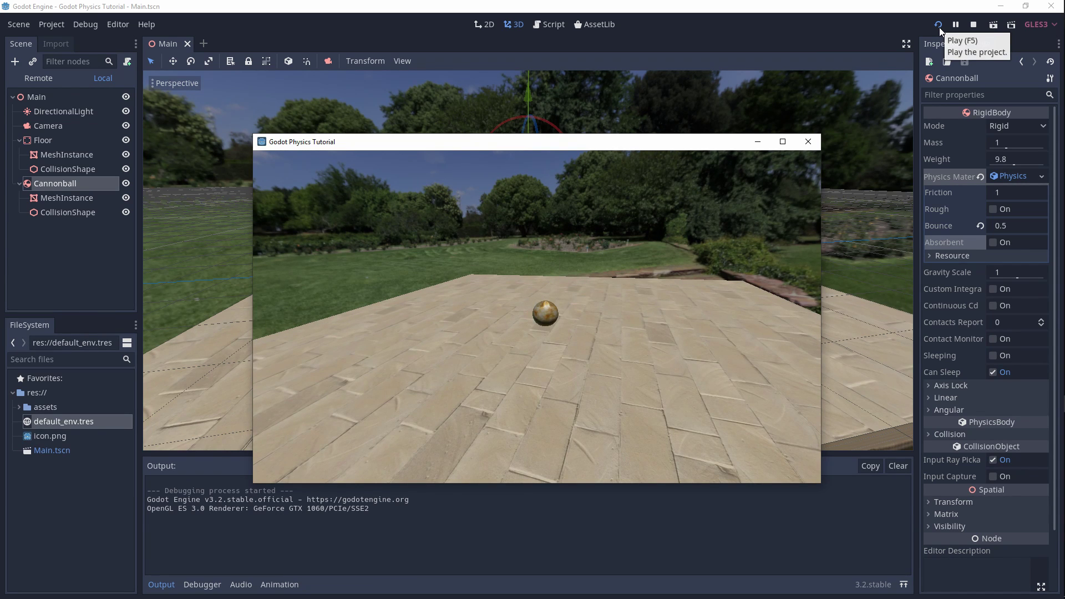
# - Stop the game and save the Cannonball branch as Cannonball.tscn in a new player folder
pyautogui.press('F8')
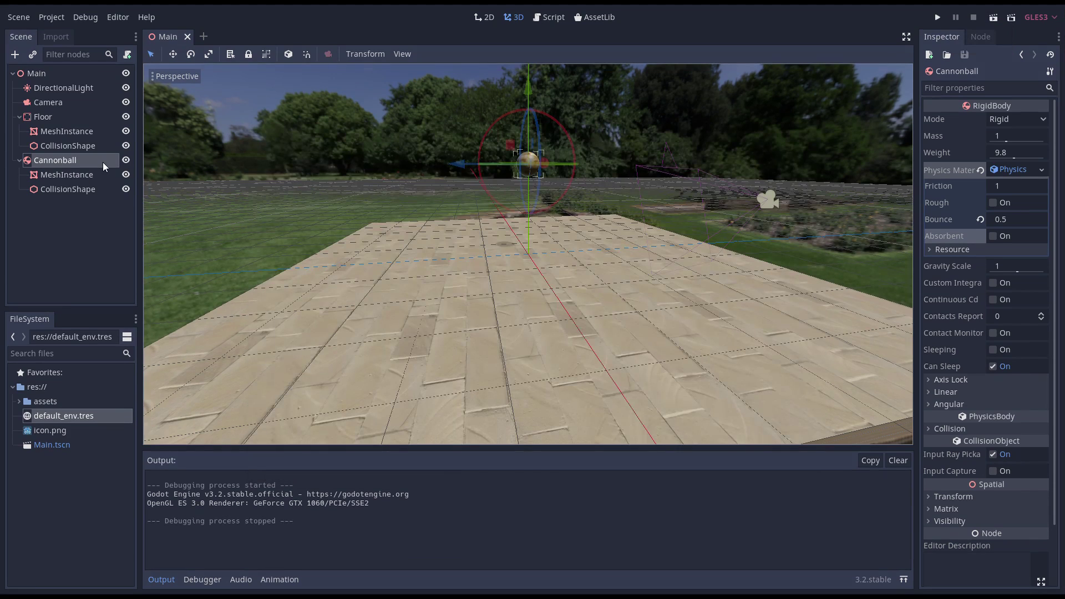
pyautogui.rightClick(100, 160)
pyautogui.click(167, 414)
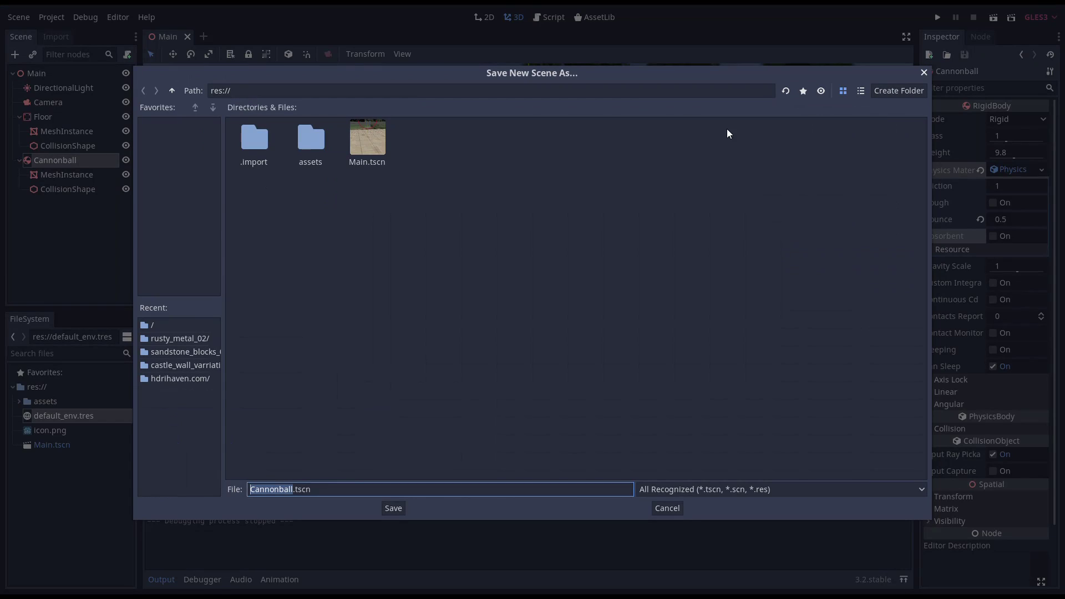
pyautogui.click(895, 89)
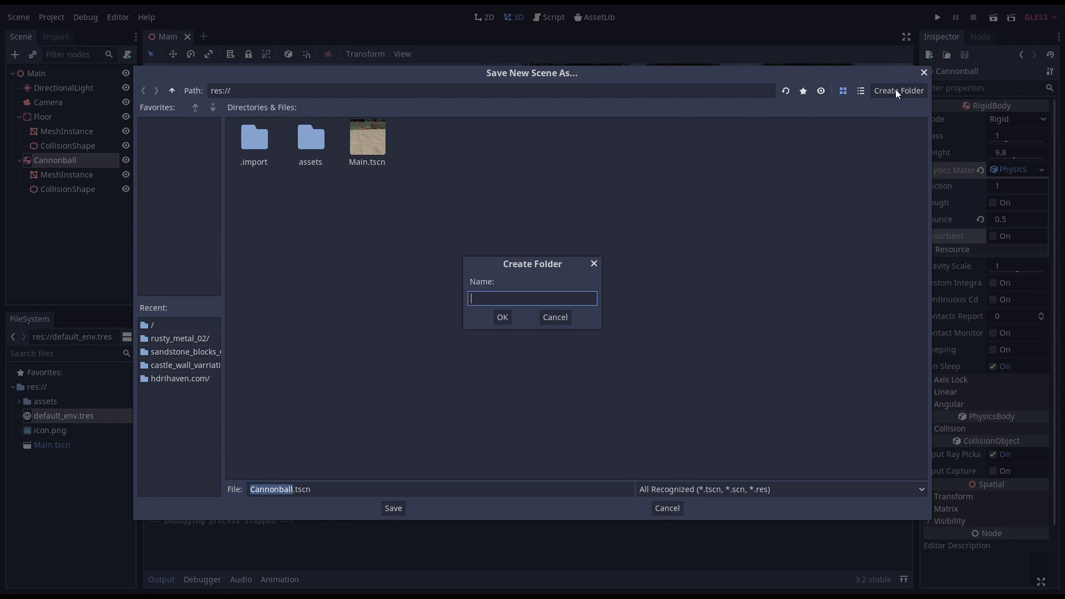
pyautogui.write('player')
pyautogui.press('Return')
pyautogui.click(395, 508)
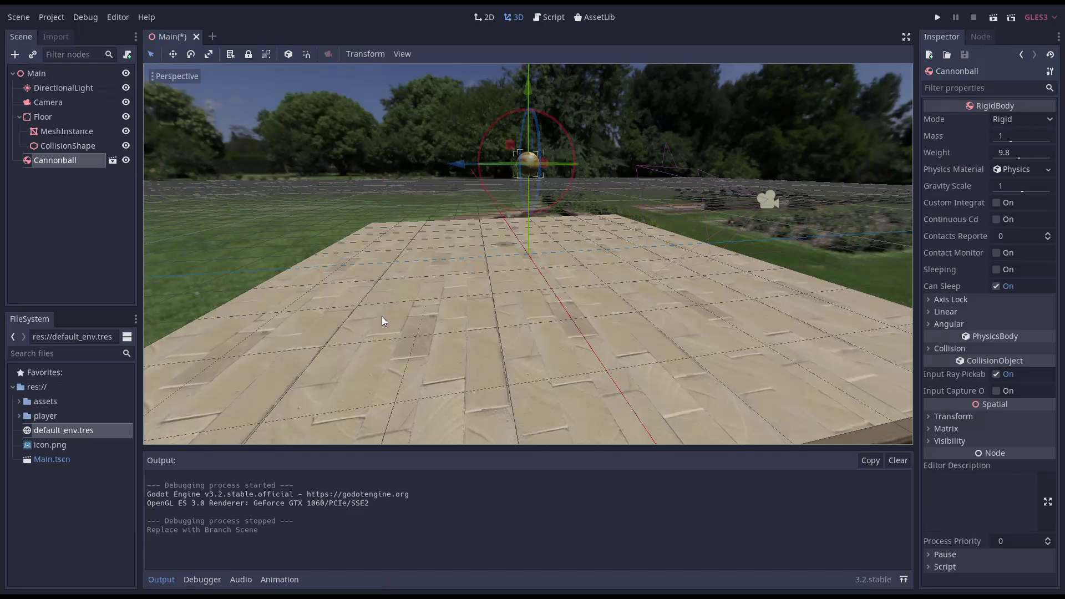
# - In the Cannonball scene, set the translation Y to 0
pyautogui.click(112, 160)
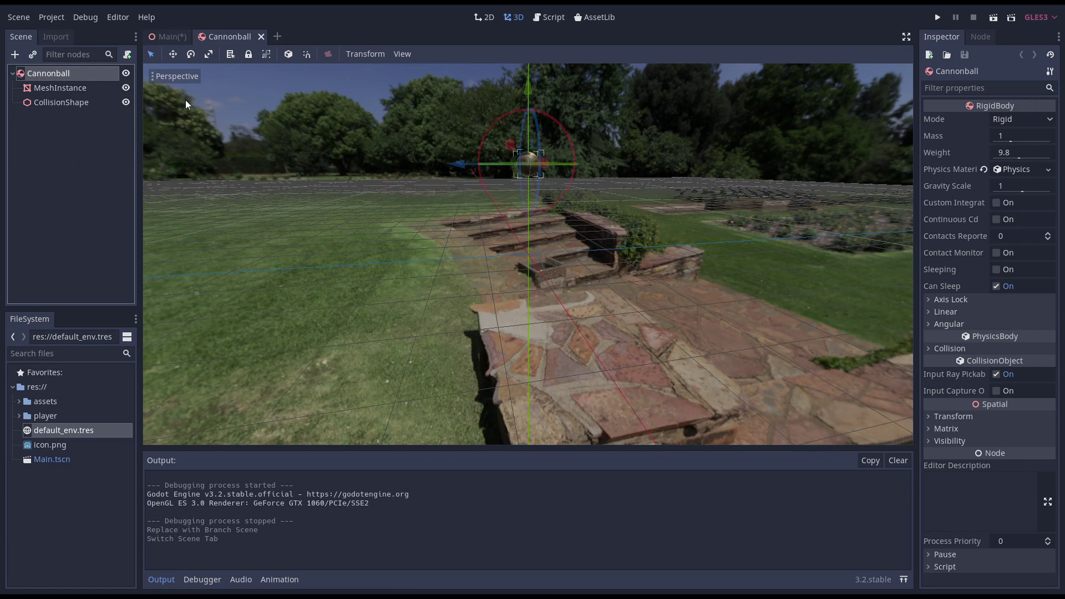
pyautogui.click(963, 417)
pyautogui.click(991, 442)
pyautogui.write('0')
pyautogui.press('Return')
# - Back in Main, delete the Cannonball node
pyautogui.click(261, 37)
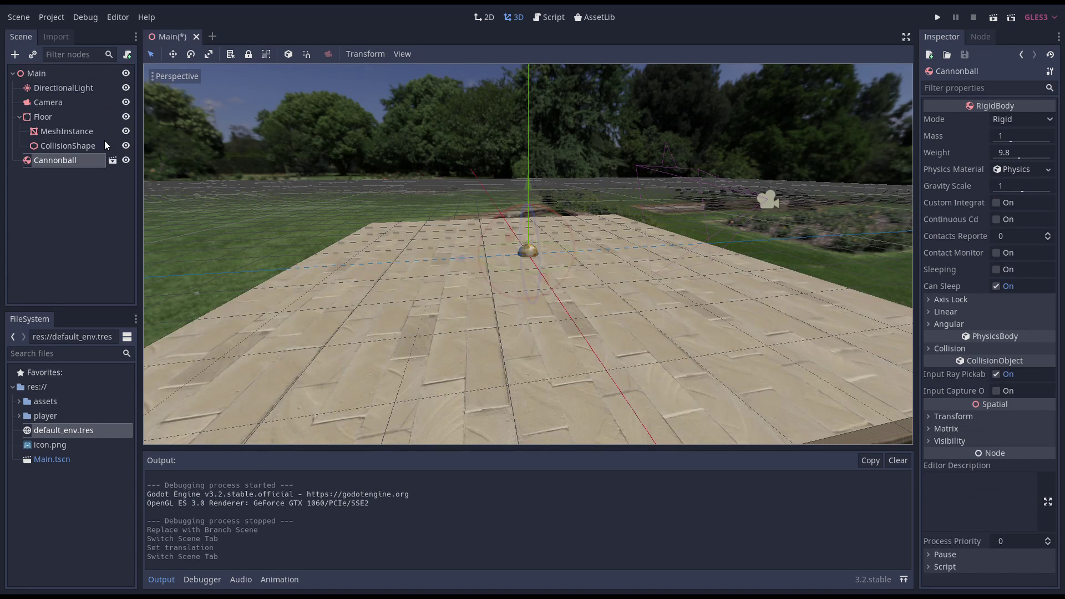
pyautogui.rightClick(82, 160)
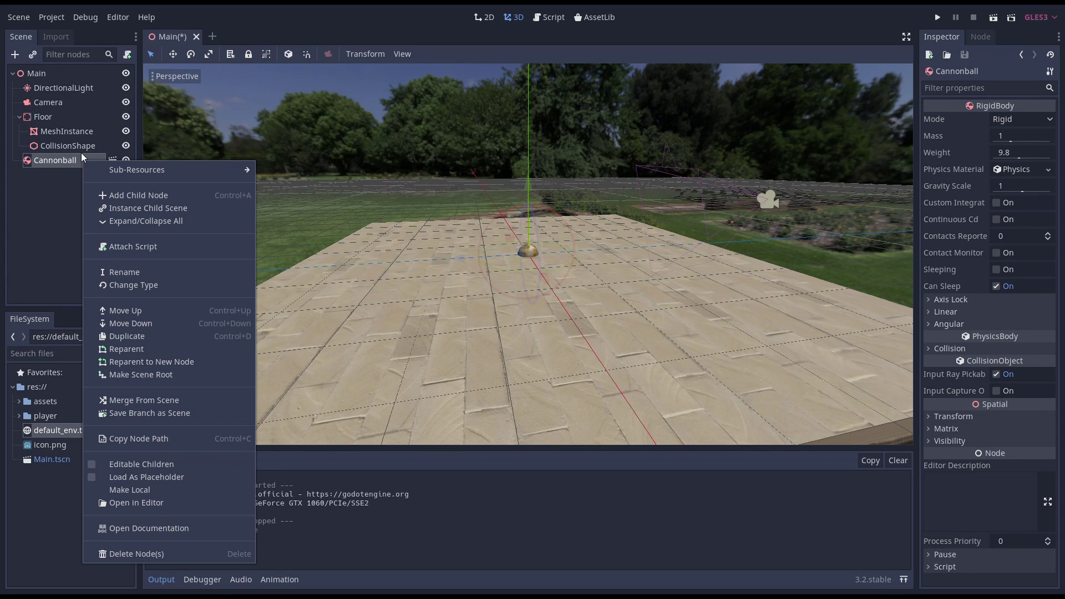
pyautogui.click(142, 552)
# - Confirm the Cannonball deletion and add a Spatial node named Cannon under Main
pyautogui.click(506, 309)
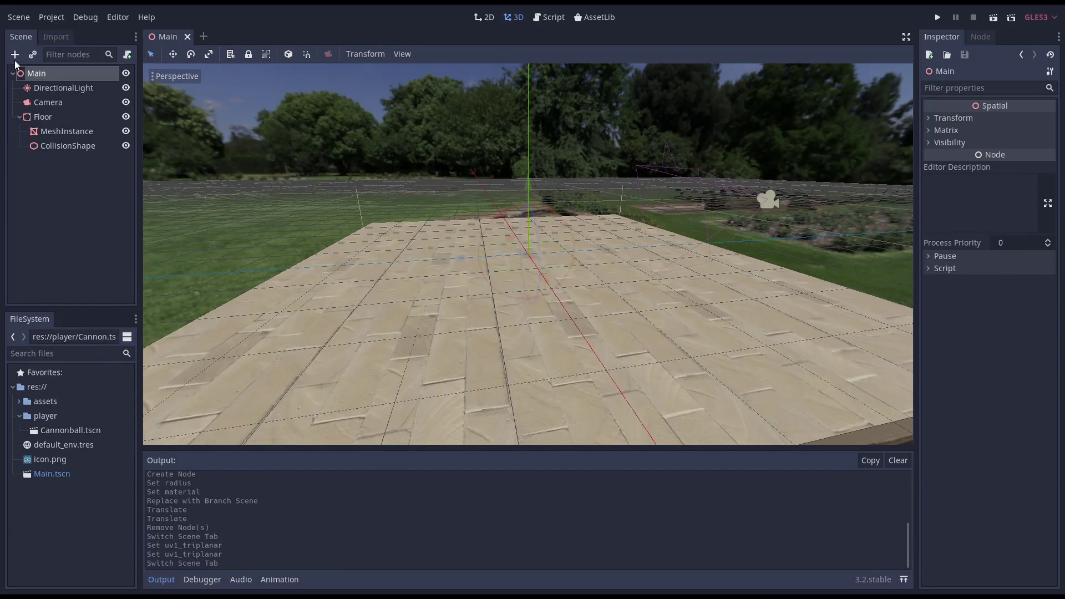
pyautogui.click(14, 60)
pyautogui.write('Spatia')
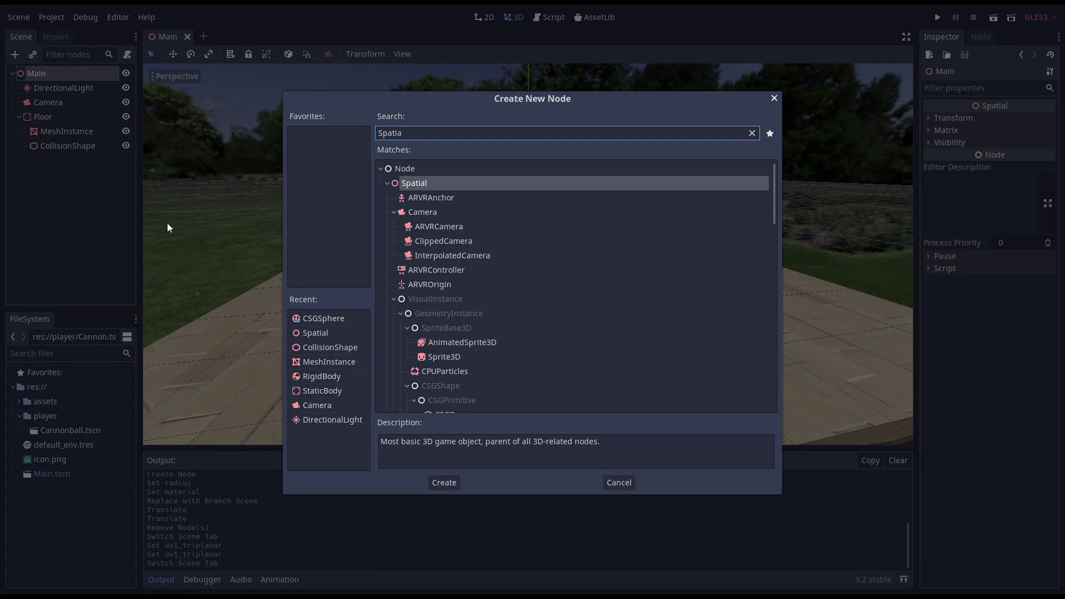
pyautogui.doubleClick(411, 183)
pyautogui.doubleClick(78, 160)
pyautogui.write('C')
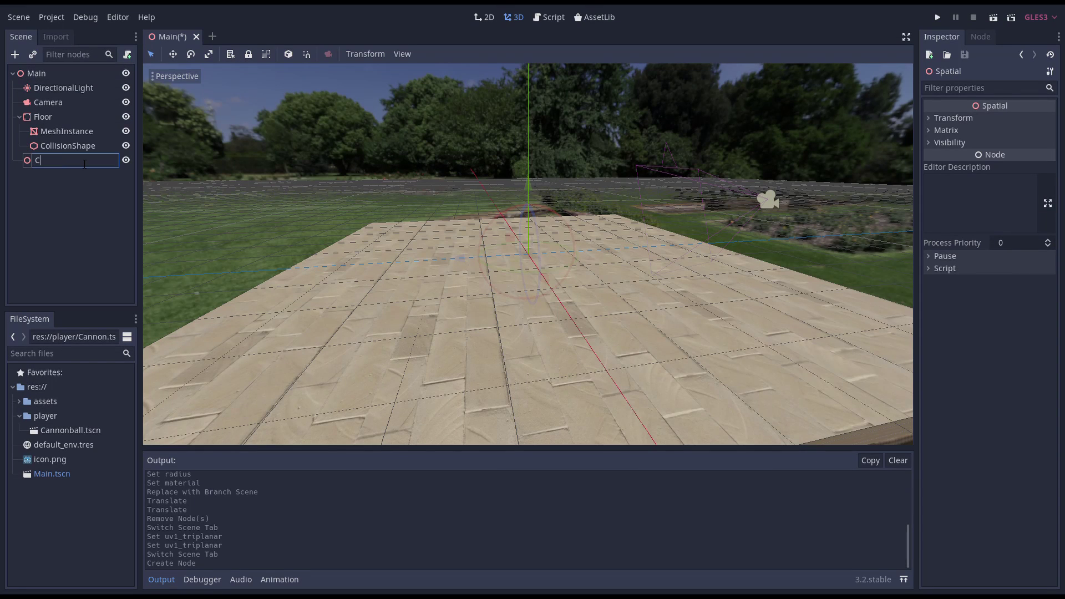
pyautogui.write('annon')
pyautogui.press('Return')
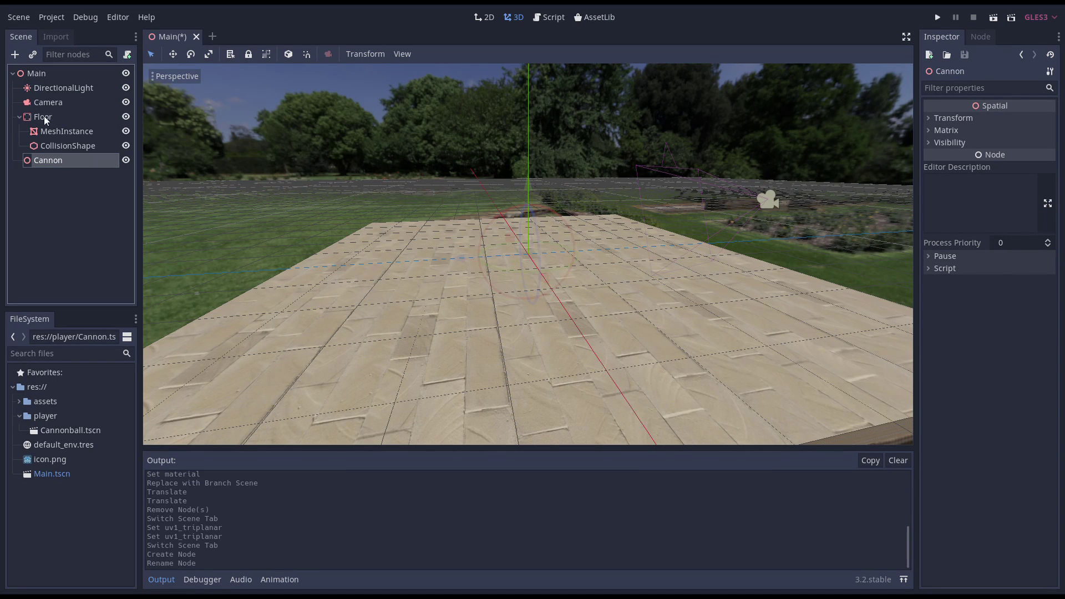
# - Add a CSGSphere of radius 0.5 under Cannon
pyautogui.click(15, 57)
pyautogui.write('CSG')
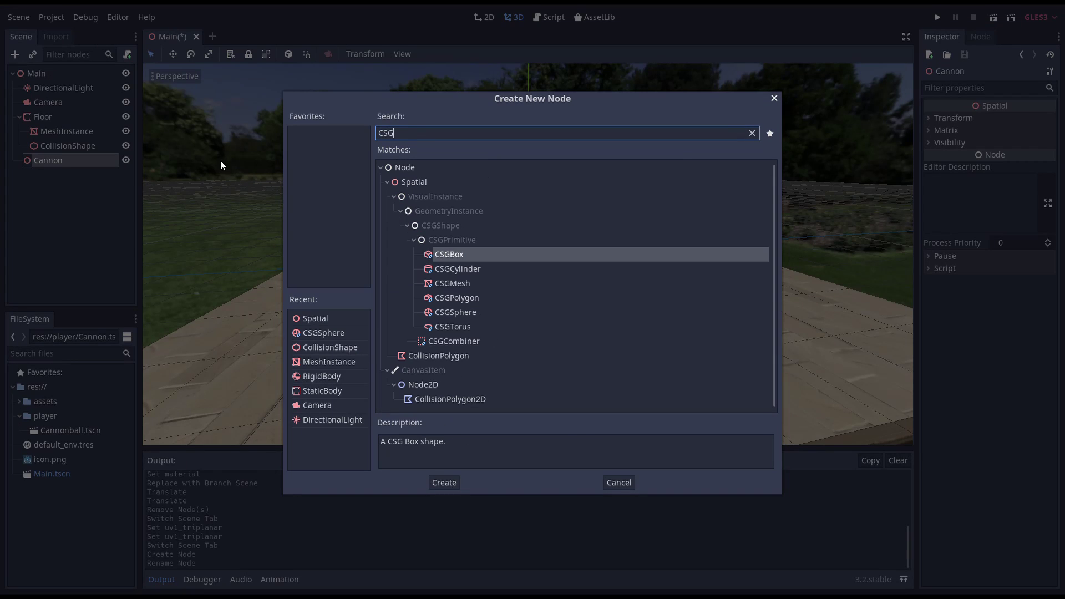
pyautogui.doubleClick(453, 311)
pyautogui.click(1018, 120)
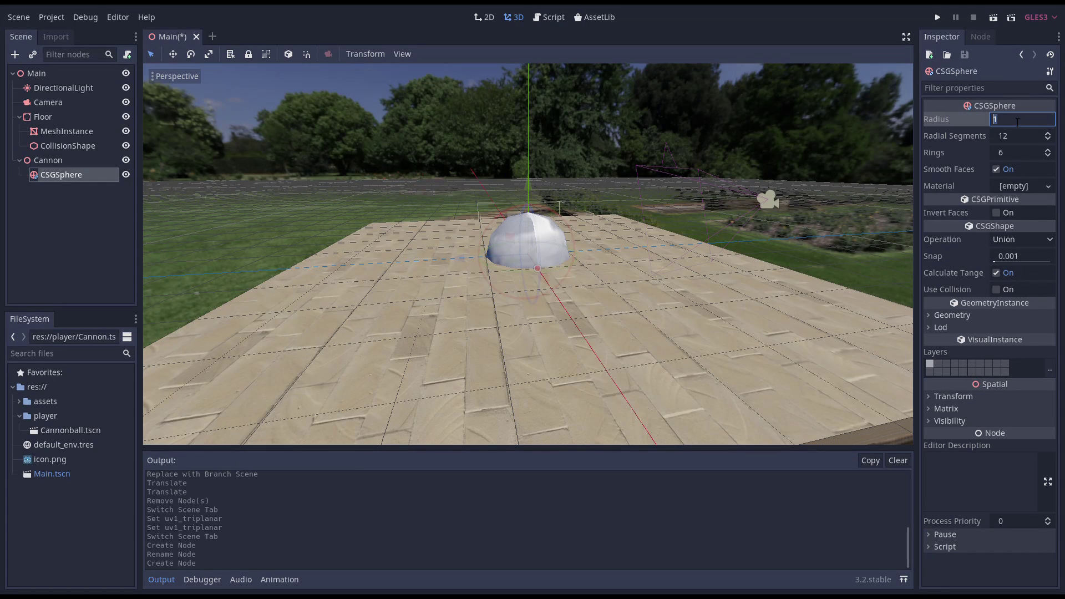
pyautogui.write('0.5')
pyautogui.press('Tab')
# - Save the Cannon branch as Cannon.tscn, then move it forward and lift it upward
pyautogui.rightClick(61, 160)
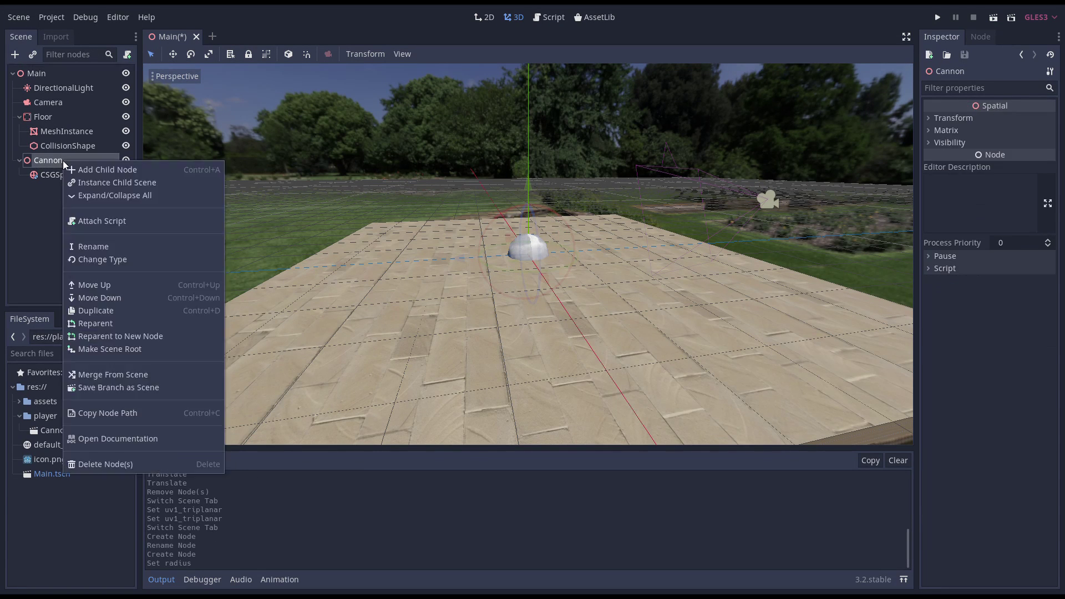
pyautogui.click(106, 387)
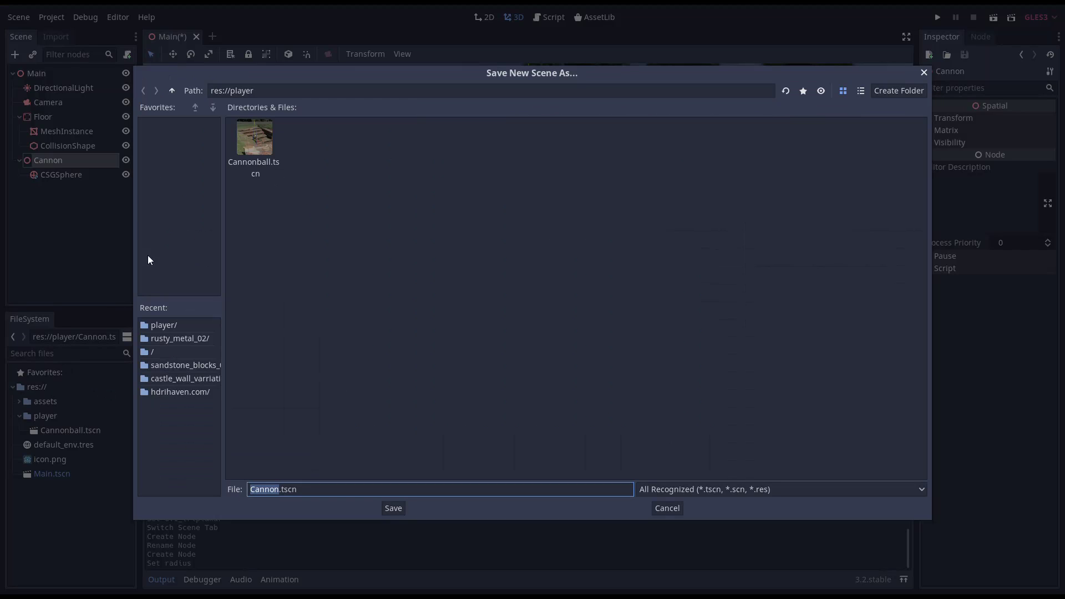
pyautogui.click(392, 513)
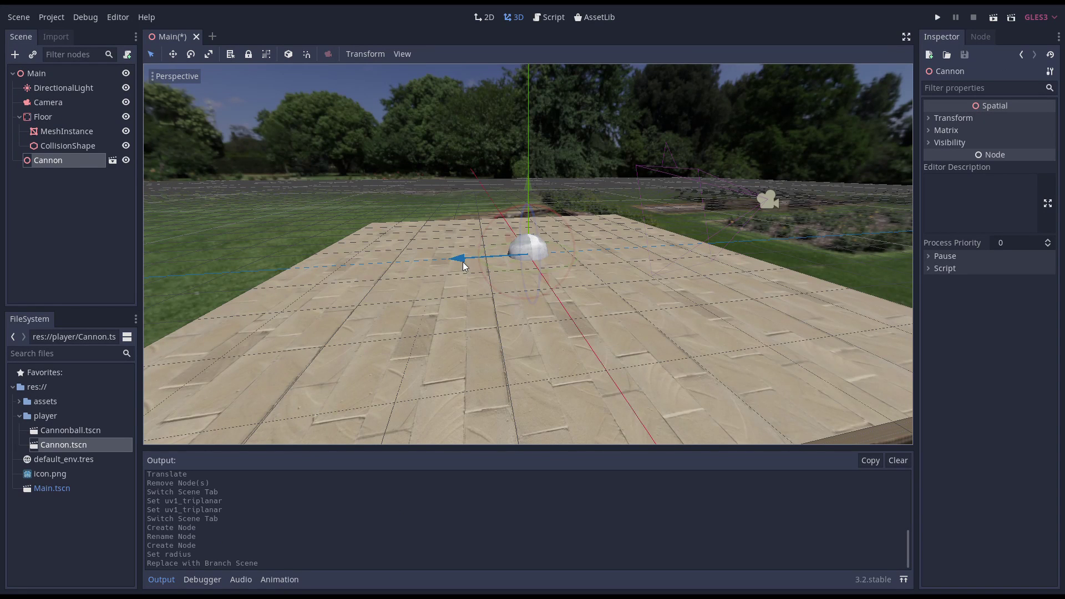
pyautogui.moveTo(466, 260); pyautogui.dragTo(246, 254)
pyautogui.moveTo(318, 191); pyautogui.dragTo(321, 159)
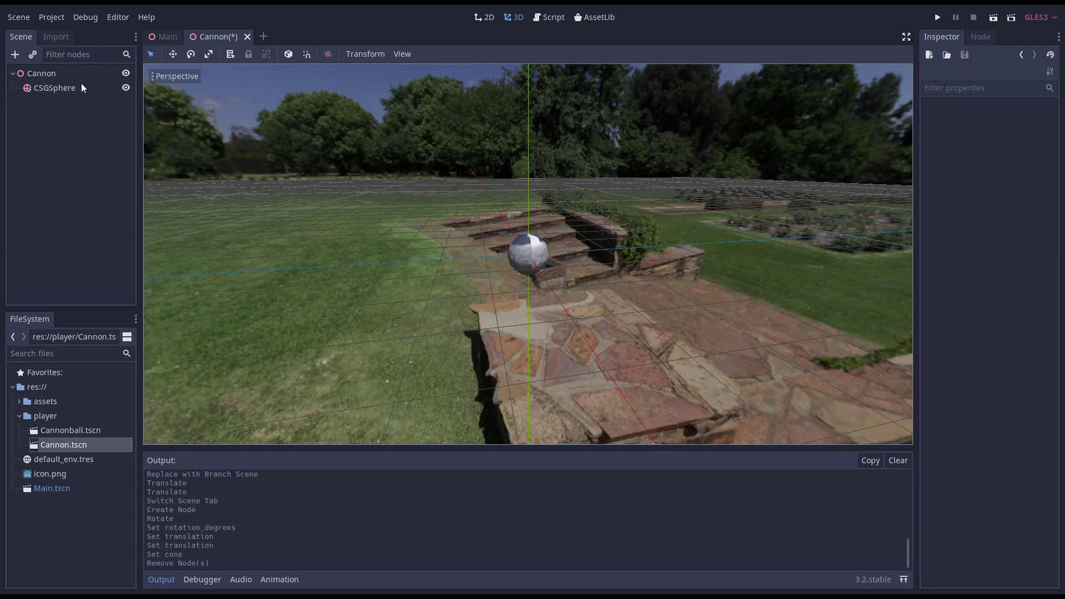
# - Add a CSGCylinder under CSGSphere, enable Cone, and set its height to 10
pyautogui.click(81, 87)
pyautogui.hotkey('ctrl', 'a')
pyautogui.doubleClick(467, 269)
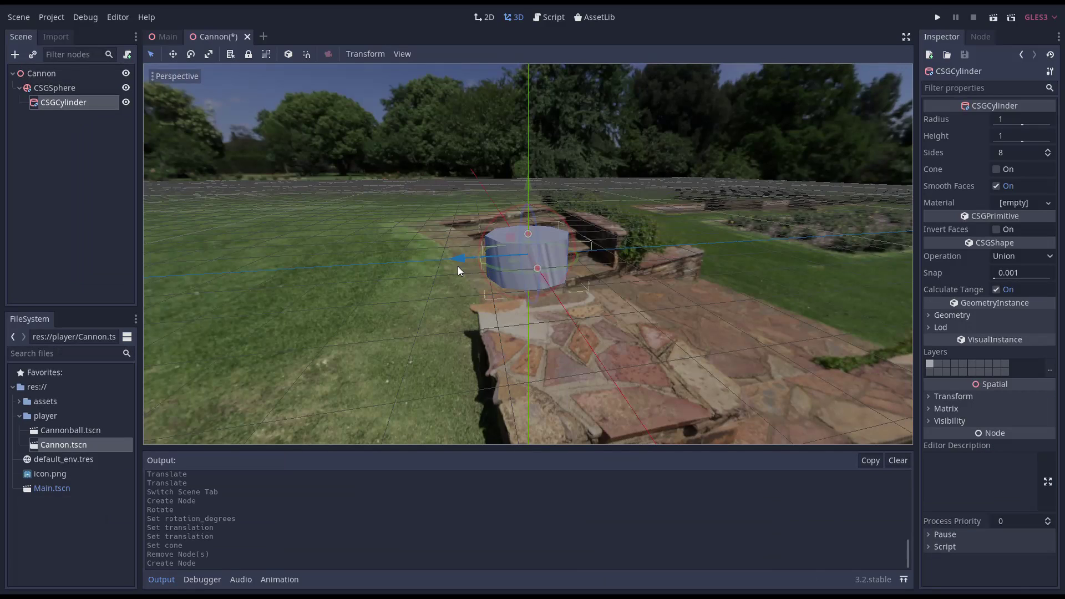
pyautogui.click(996, 169)
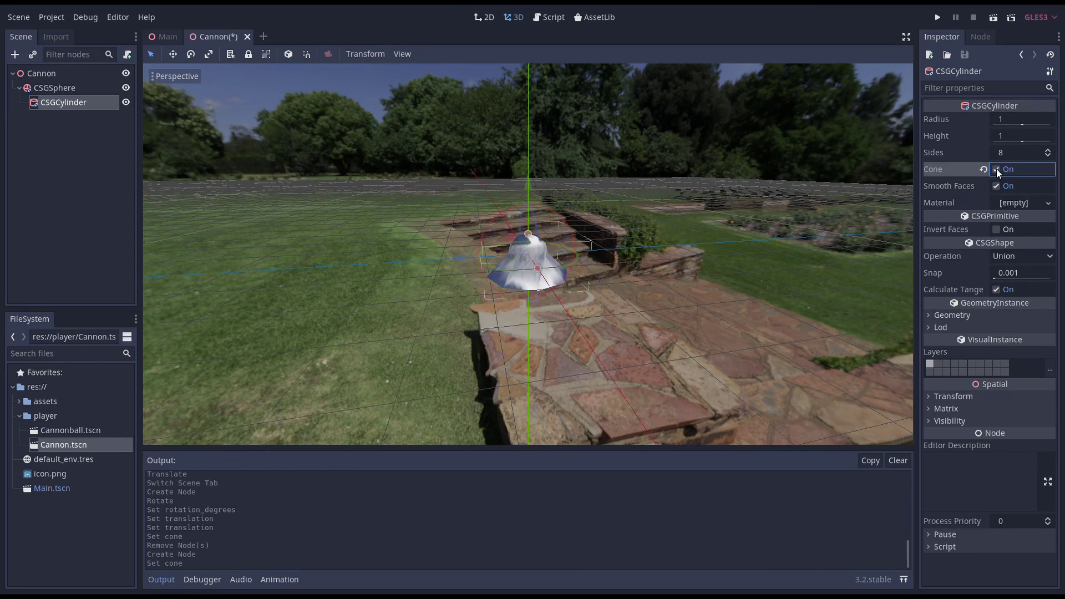
pyautogui.click(1002, 136)
pyautogui.write('10')
pyautogui.press('Tab')
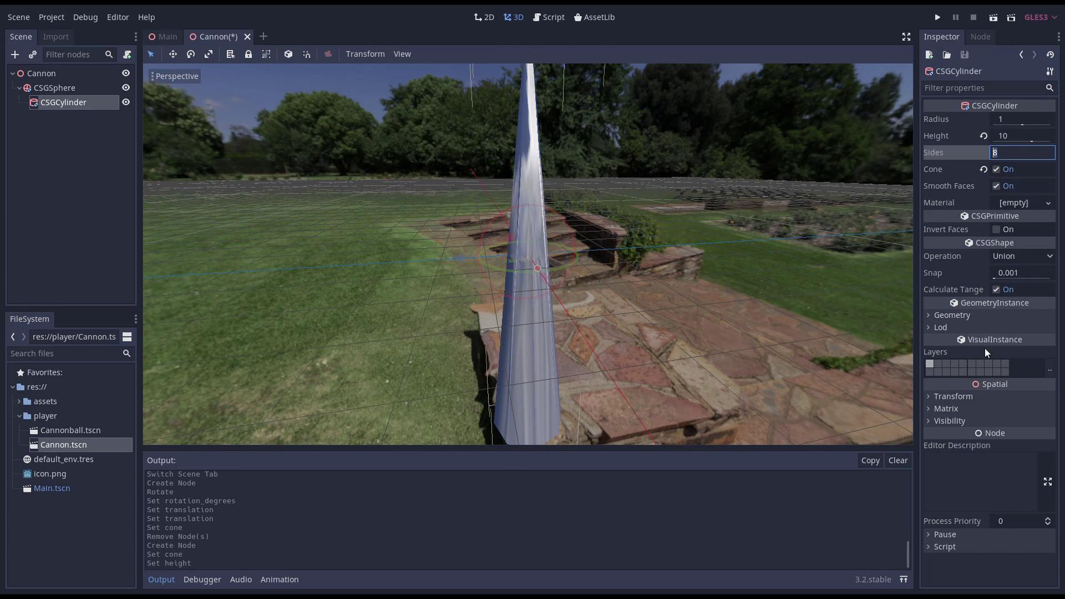
# - Rotate the cone -90° on X and offset it -5 on Z
pyautogui.click(930, 396)
pyautogui.click(949, 451)
pyautogui.write('-90')
pyautogui.press('Tab')
pyautogui.click(1029, 423)
pyautogui.write('-5')
pyautogui.press('Tab')
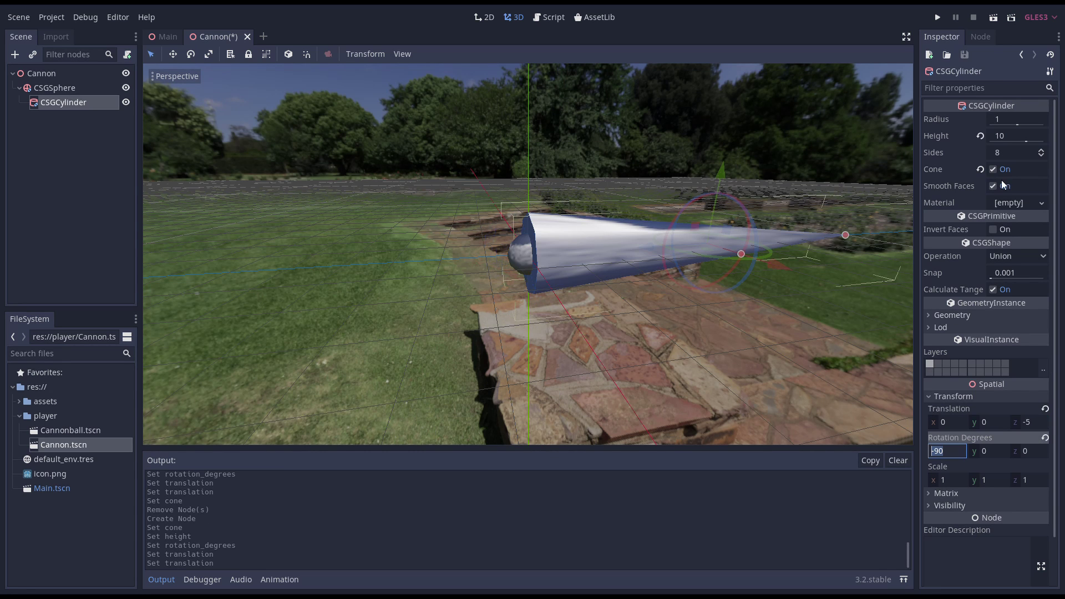
# - Set the cone's radius to 0.5 and its sides to 12
pyautogui.click(1002, 120)
pyautogui.write('0.5')
pyautogui.press('Tab')
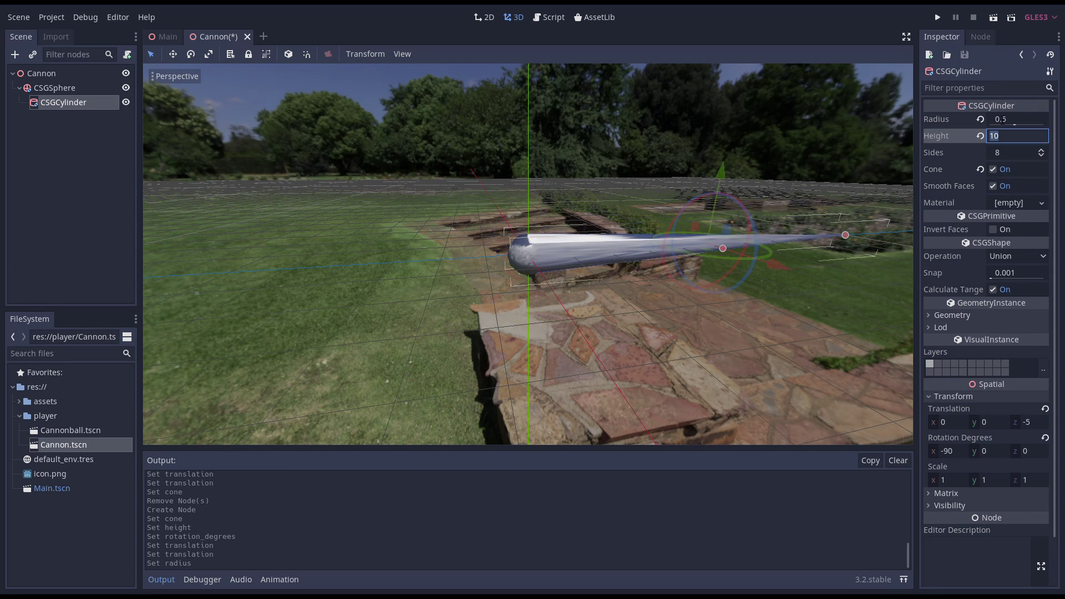
pyautogui.press('Tab')
pyautogui.write('12')
pyautogui.press('Tab')
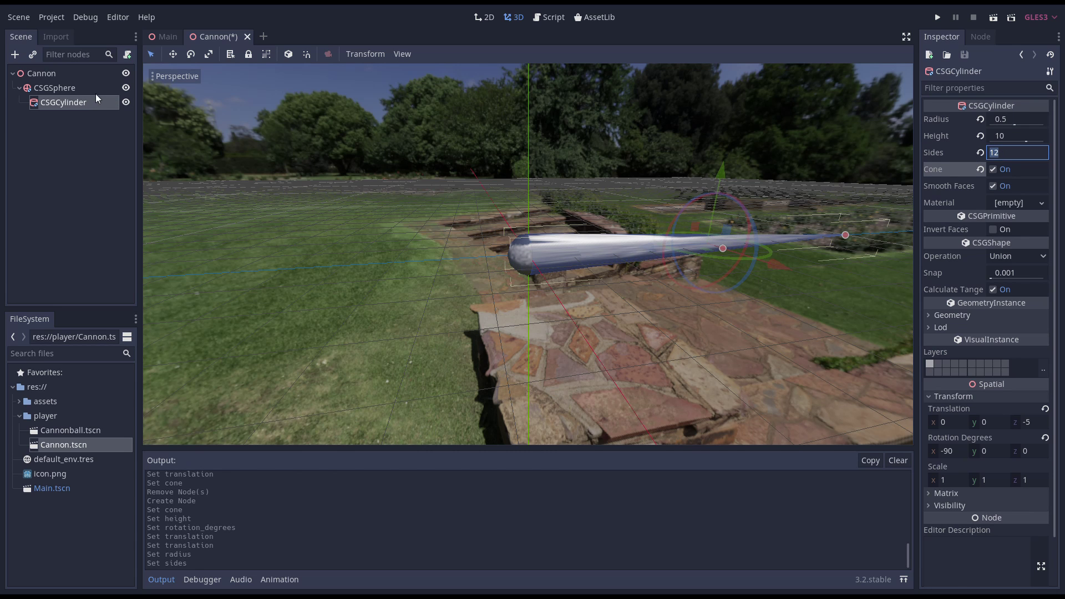
# - Add a CSGCombiner under the cone and set its Operation to Subtraction
pyautogui.click(14, 55)
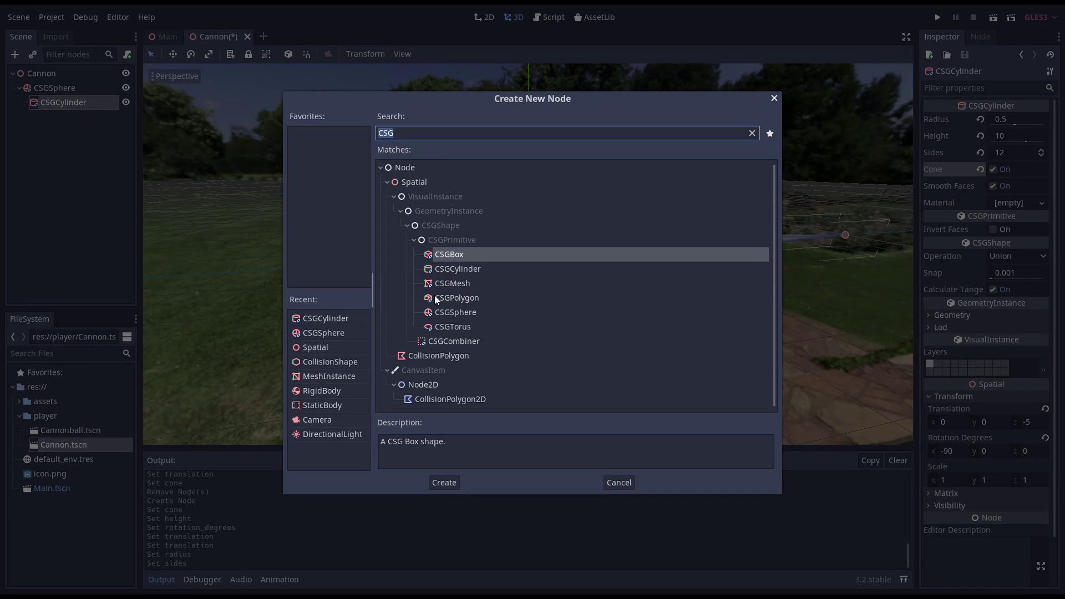
pyautogui.doubleClick(447, 341)
pyautogui.click(1021, 119)
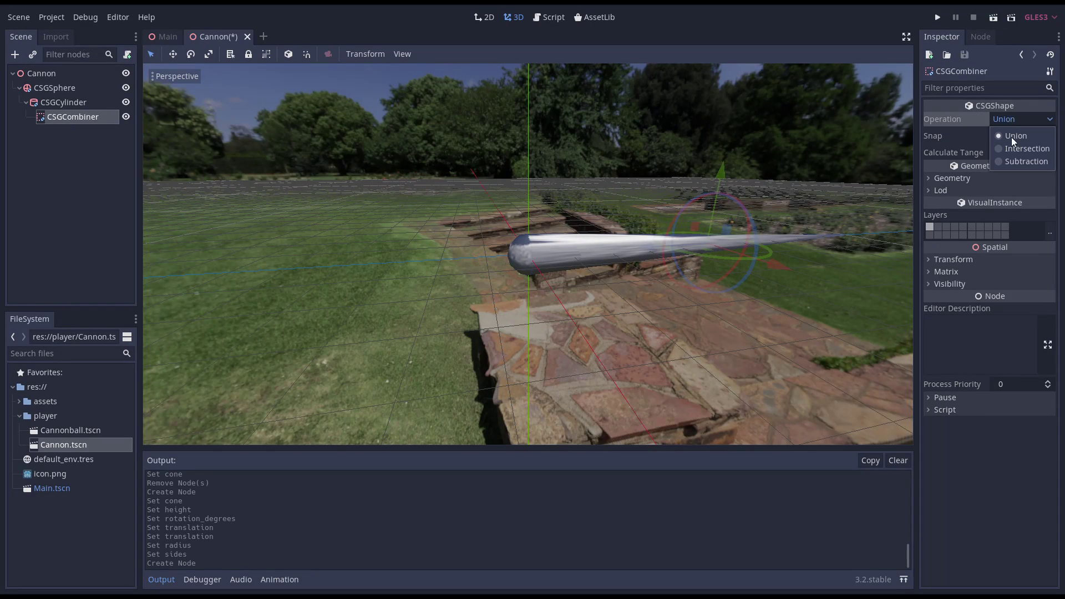
pyautogui.click(1012, 162)
# - Add a CSGBox under the combiner, stretched to height 9.653 and moved along the barrel axis
pyautogui.click(15, 55)
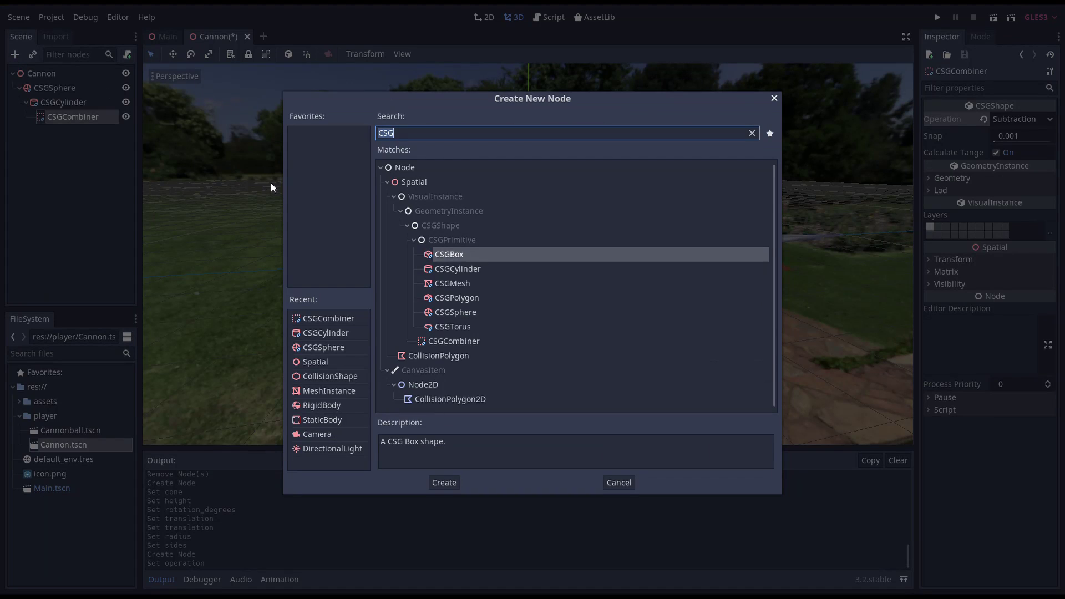
pyautogui.doubleClick(458, 254)
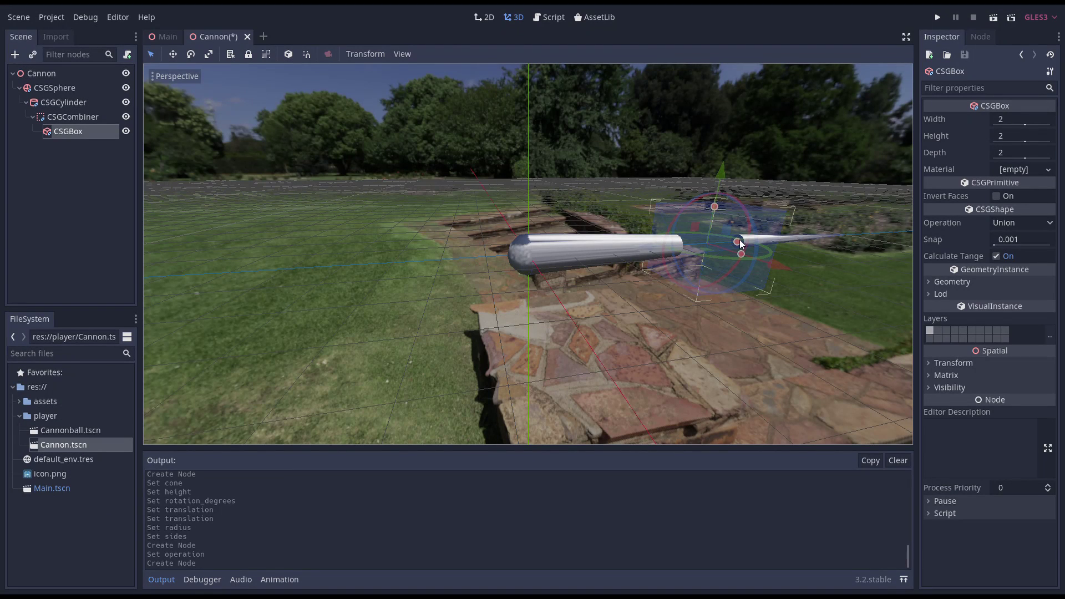
pyautogui.moveTo(739, 242); pyautogui.dragTo(824, 235)
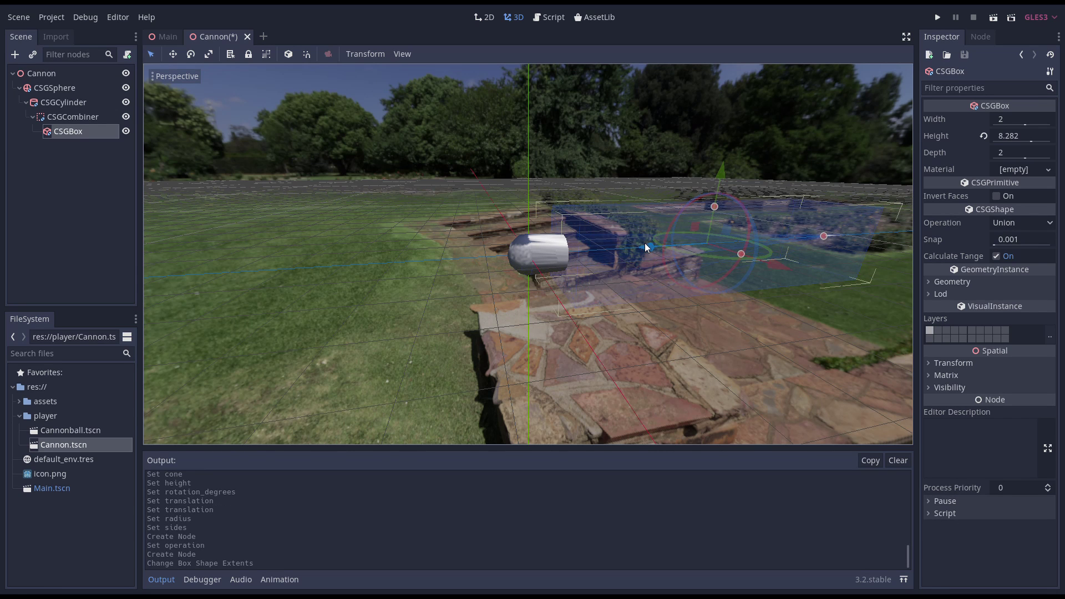
pyautogui.moveTo(645, 245); pyautogui.dragTo(682, 245)
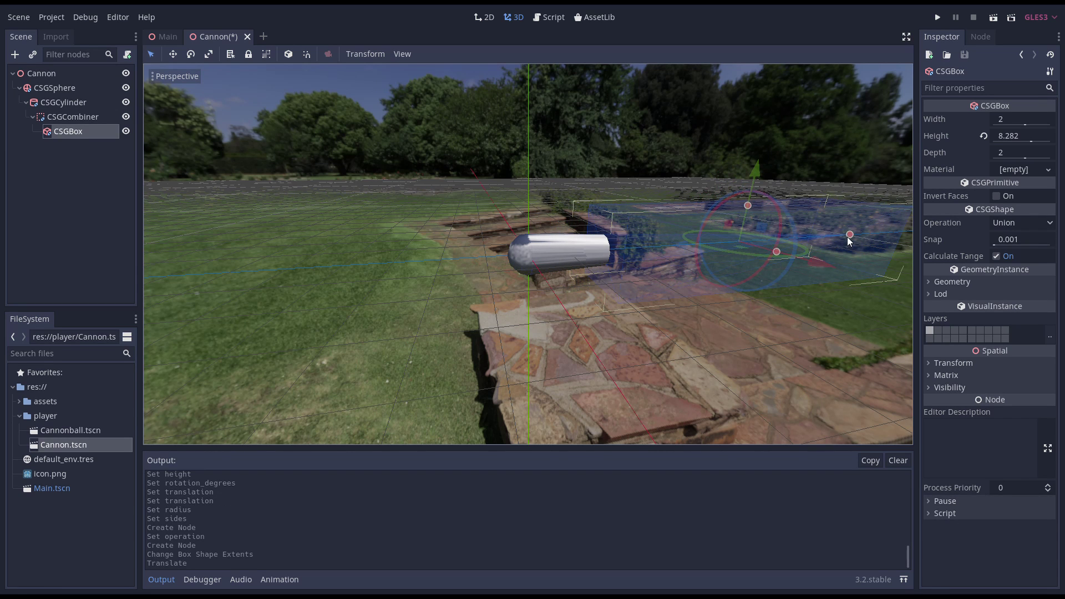
pyautogui.moveTo(850, 240); pyautogui.dragTo(861, 237)
pyautogui.moveTo(791, 252)
pyautogui.mouseDown(button='middle')
pyautogui.moveTo(729, 251)
pyautogui.moveTo(799, 258)
pyautogui.mouseUp(button='middle')
pyautogui.moveTo(829, 267)
pyautogui.mouseDown()
pyautogui.moveTo(848, 266)
pyautogui.moveTo(810, 263)
pyautogui.mouseUp()
pyautogui.moveTo(810, 263); pyautogui.dragTo(637, 233, button='middle')
pyautogui.click(72, 117)
# - Add a CSGCylinder under the combiner with radius 0.3
pyautogui.click(15, 54)
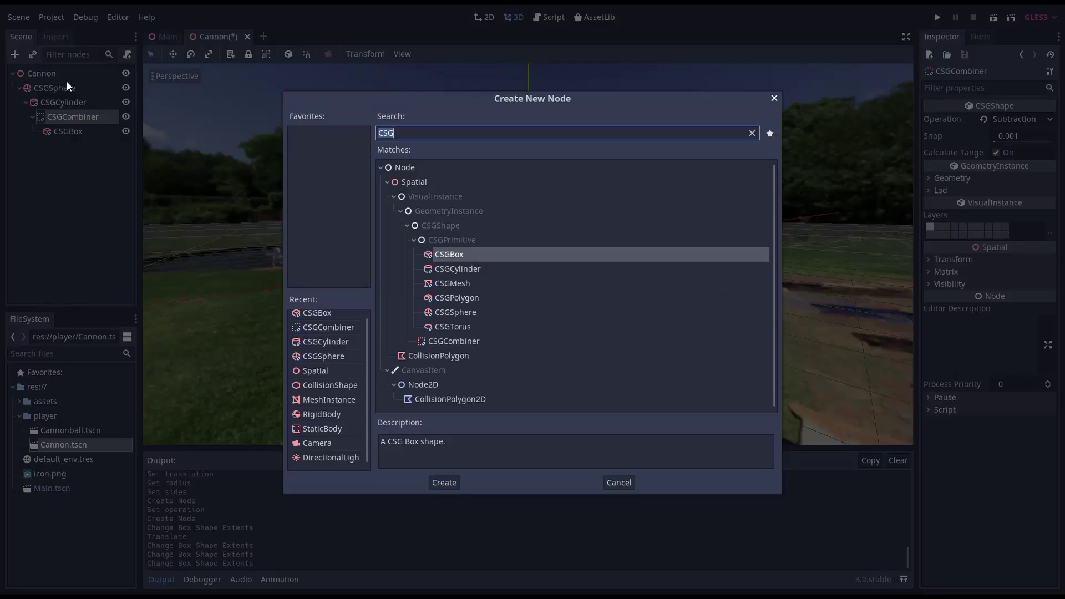
pyautogui.doubleClick(440, 269)
pyautogui.moveTo(493, 267); pyautogui.dragTo(615, 285, button='middle')
pyautogui.scroll(3, 608, 288)
pyautogui.click(950, 398)
pyautogui.click(1001, 123)
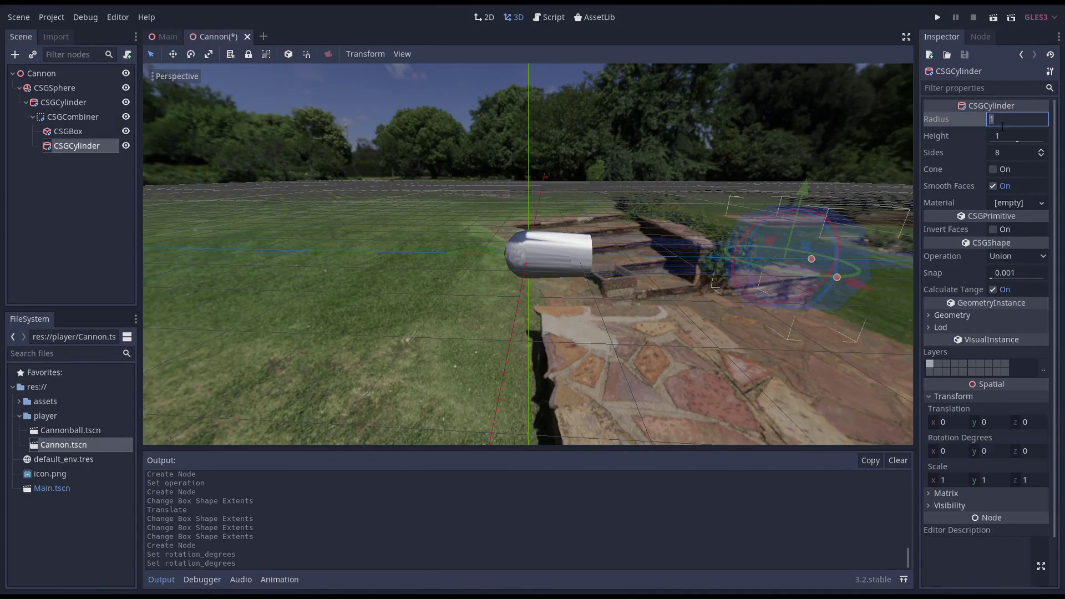
pyautogui.write('0.3')
pyautogui.press('Tab')
# - Move the inner cylinder along Z into the barrel and re-parent CSGCombiner under CSGSphere
pyautogui.moveTo(698, 254); pyautogui.dragTo(504, 247)
pyautogui.moveTo(544, 244); pyautogui.dragTo(830, 237, button='middle')
pyautogui.scroll(3, 529, 244)
pyautogui.moveTo(72, 118); pyautogui.dragTo(67, 88)
pyautogui.moveTo(291, 180)
pyautogui.mouseDown(button='middle')
pyautogui.moveTo(380, 235)
pyautogui.moveTo(428, 240)
pyautogui.moveTo(291, 183)
pyautogui.mouseUp(button='middle')
# - Set the inner cylinder's height to 2 and sides to 12
pyautogui.click(110, 146)
pyautogui.click(1003, 138)
pyautogui.write('2')
pyautogui.press('Tab')
pyautogui.moveTo(707, 72); pyautogui.dragTo(662, 173, button='middle')
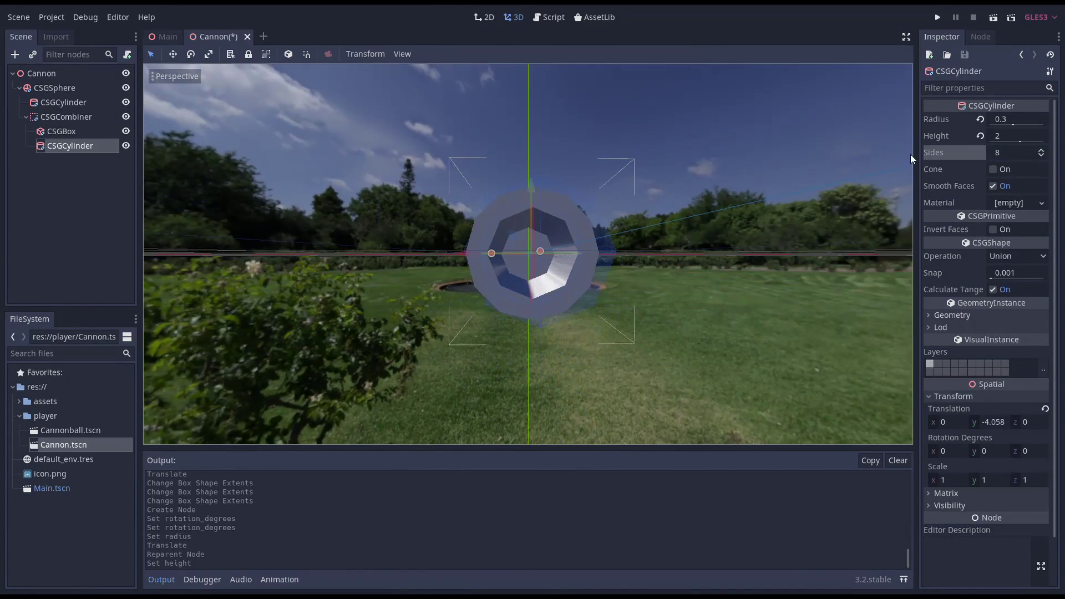
pyautogui.click(1004, 153)
pyautogui.write('12')
pyautogui.press('Return')
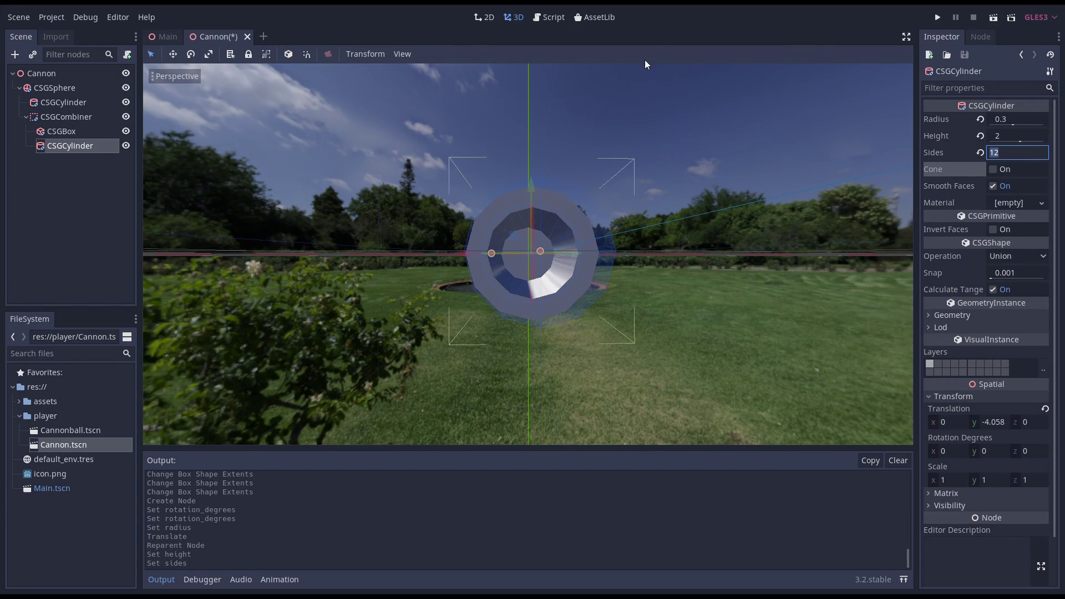
pyautogui.moveTo(643, 62); pyautogui.dragTo(616, 172, button='middle')
# - Load the rusty_metal_02 material from assets/texturehaven.com onto CSGSphere
pyautogui.click(84, 88)
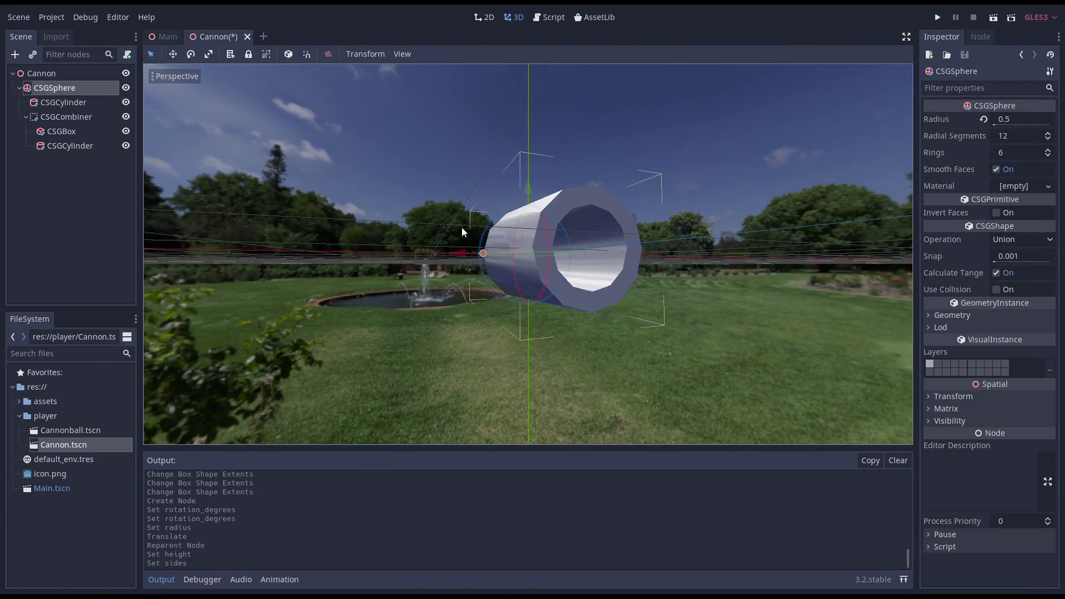
pyautogui.click(1022, 192)
pyautogui.click(998, 240)
pyautogui.doubleClick(318, 143)
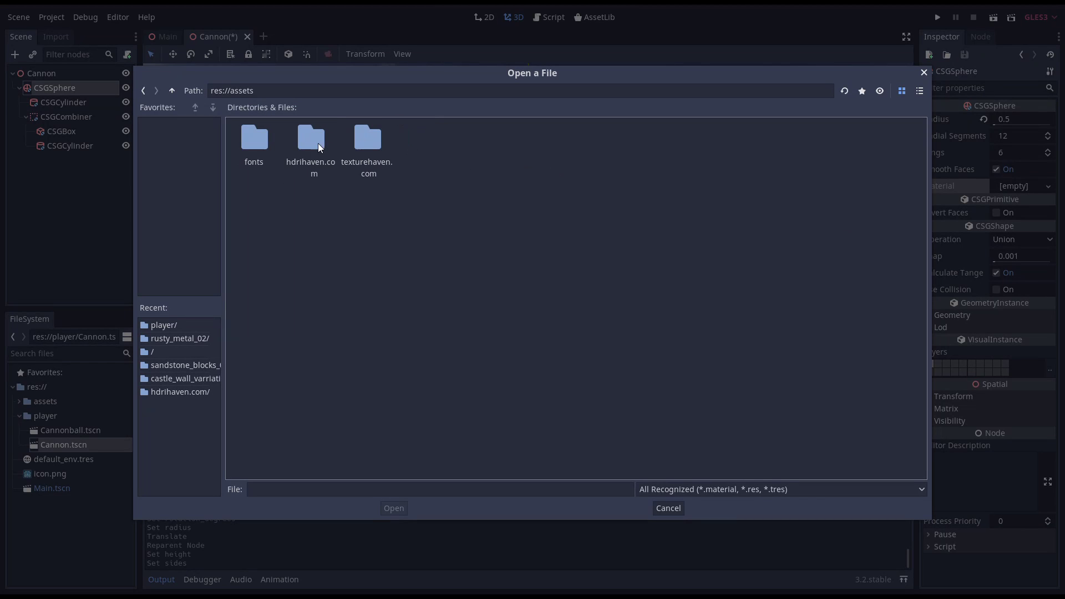
pyautogui.doubleClick(361, 145)
pyautogui.doubleClick(290, 142)
pyautogui.doubleClick(282, 153)
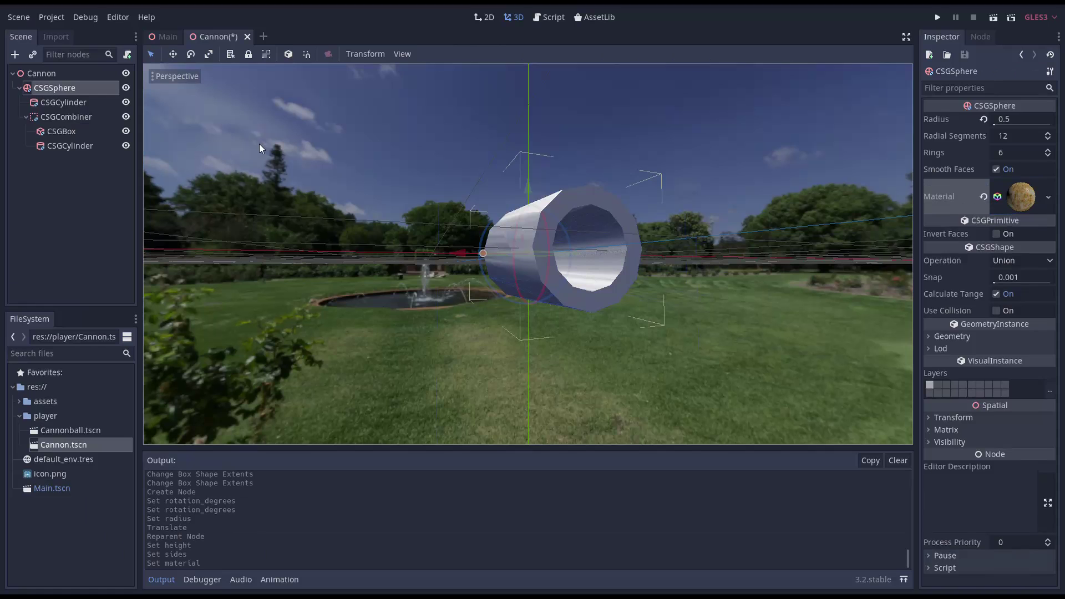
# - Copy the sphere's rusty material and paste it onto the barrel CSGCylinder
pyautogui.click(1048, 197)
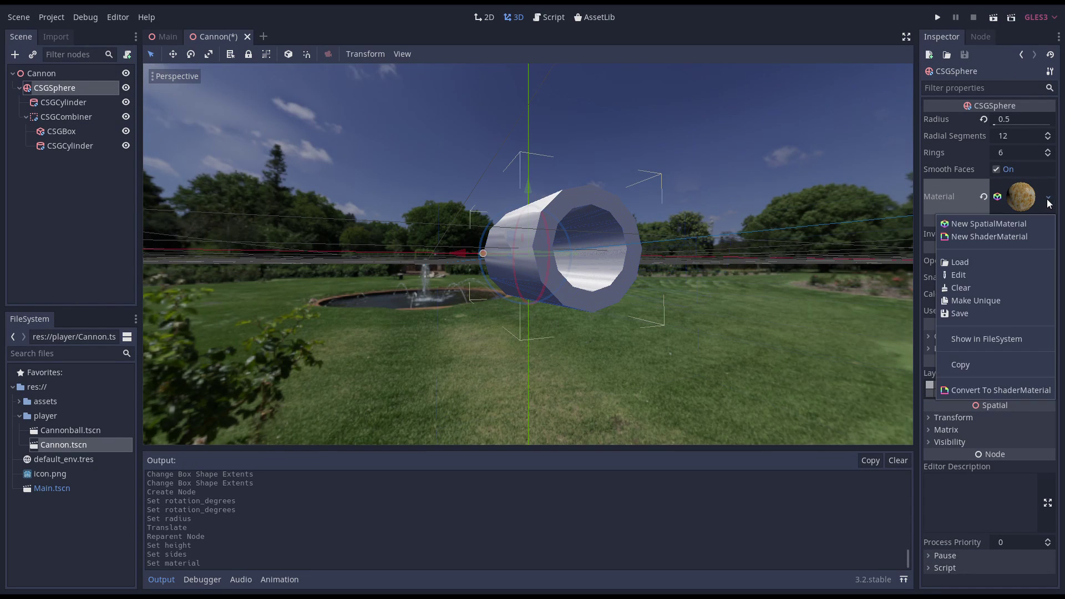
pyautogui.click(973, 364)
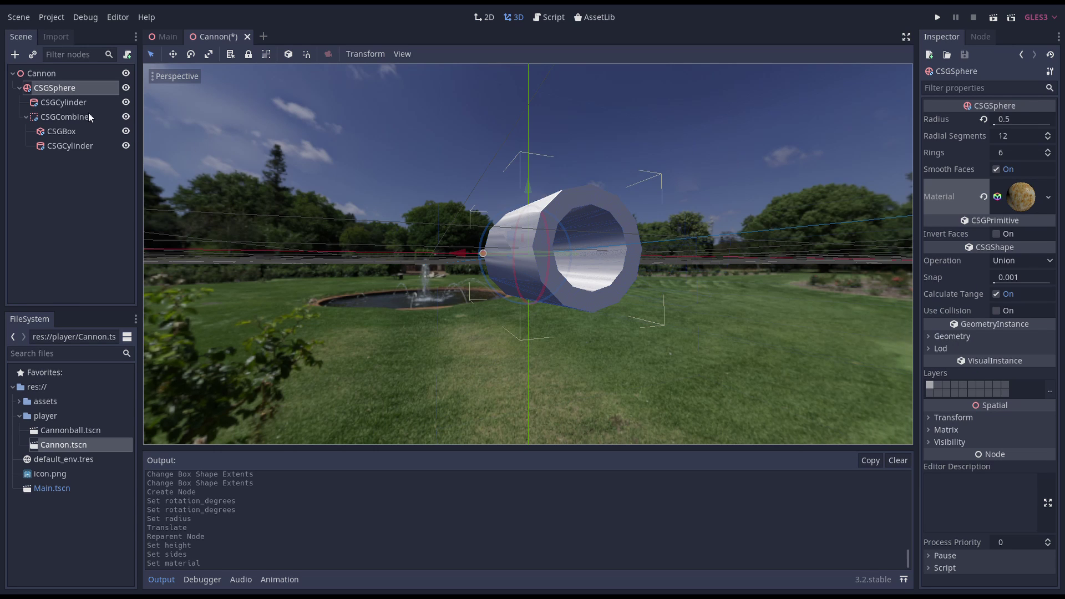
pyautogui.click(66, 103)
pyautogui.click(1041, 204)
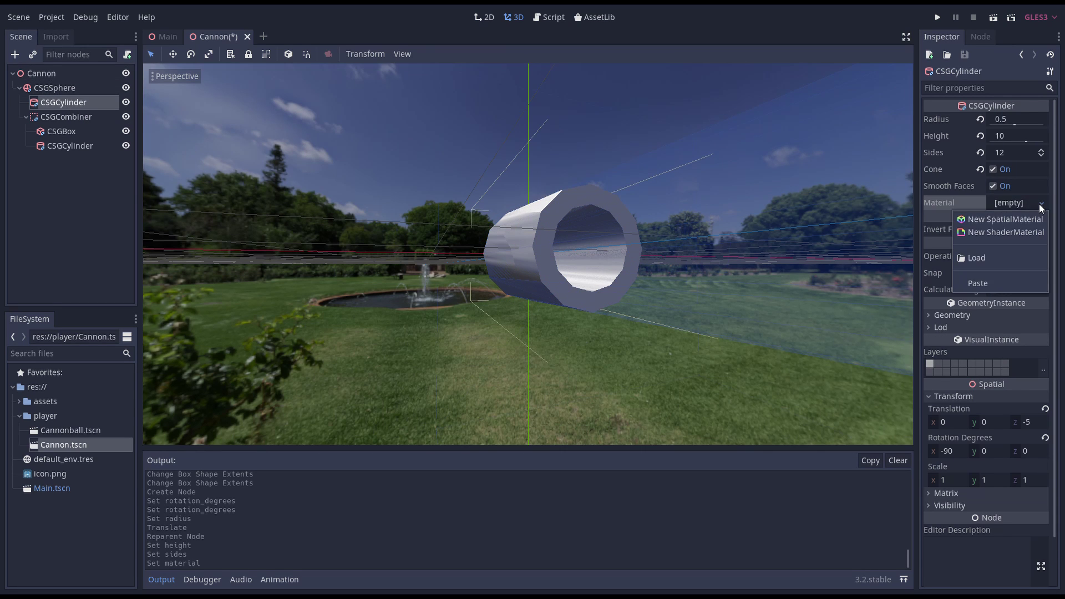
pyautogui.click(990, 283)
# - Give CSGBox a new SpatialMaterial with metallic 0.66 and roughness 0.69
pyautogui.click(48, 130)
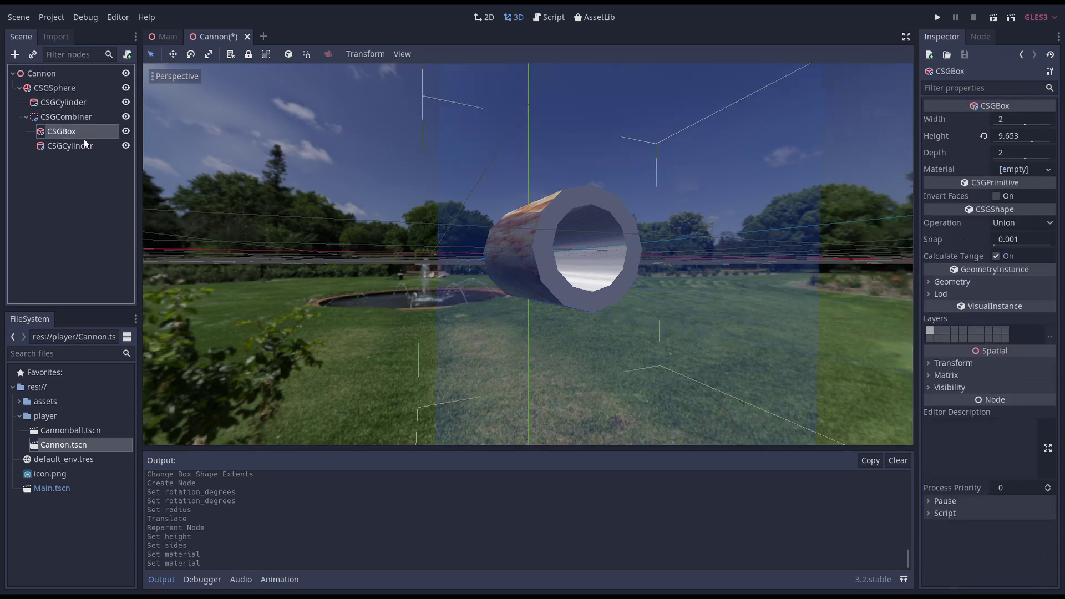
pyautogui.click(1044, 170)
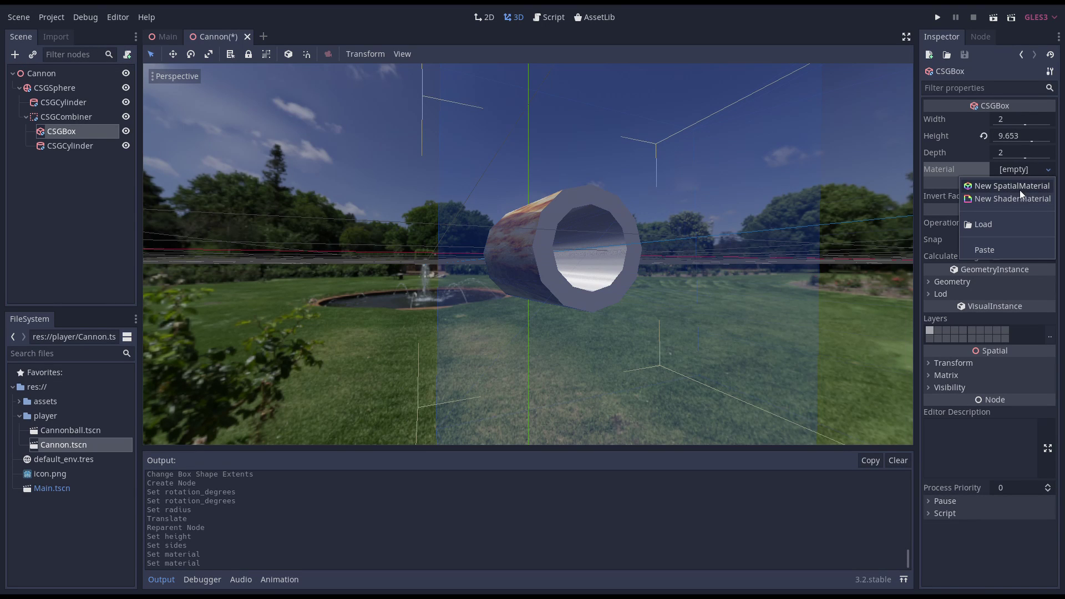
pyautogui.click(1019, 189)
pyautogui.click(1016, 183)
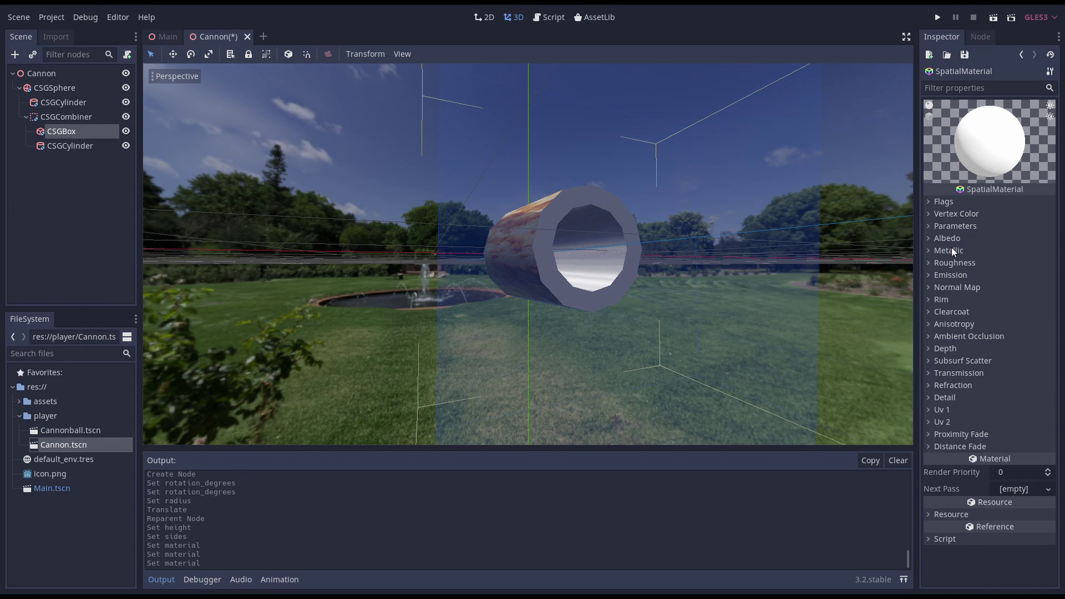
pyautogui.click(948, 250)
pyautogui.moveTo(993, 268); pyautogui.dragTo(1031, 269)
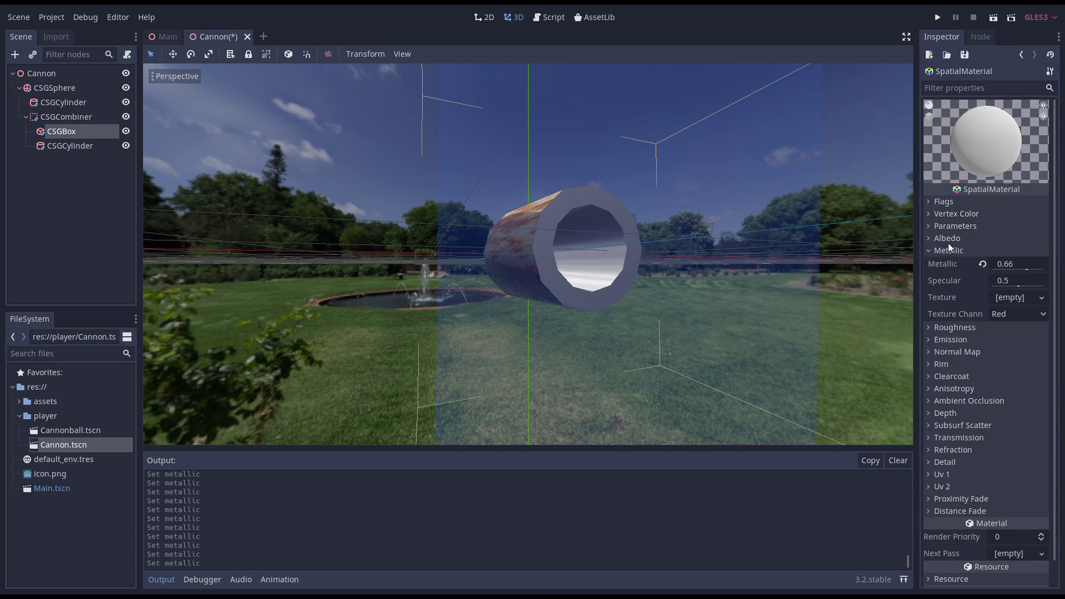
pyautogui.click(952, 327)
pyautogui.moveTo(1007, 341); pyautogui.dragTo(994, 341)
# - Set the box material's albedo colour to grey 9a9a9a
pyautogui.click(953, 240)
pyautogui.click(1004, 252)
pyautogui.moveTo(849, 70); pyautogui.dragTo(817, 66)
pyautogui.click(88, 74)
# - Turn on Use Collision for CSGSphere
pyautogui.click(82, 88)
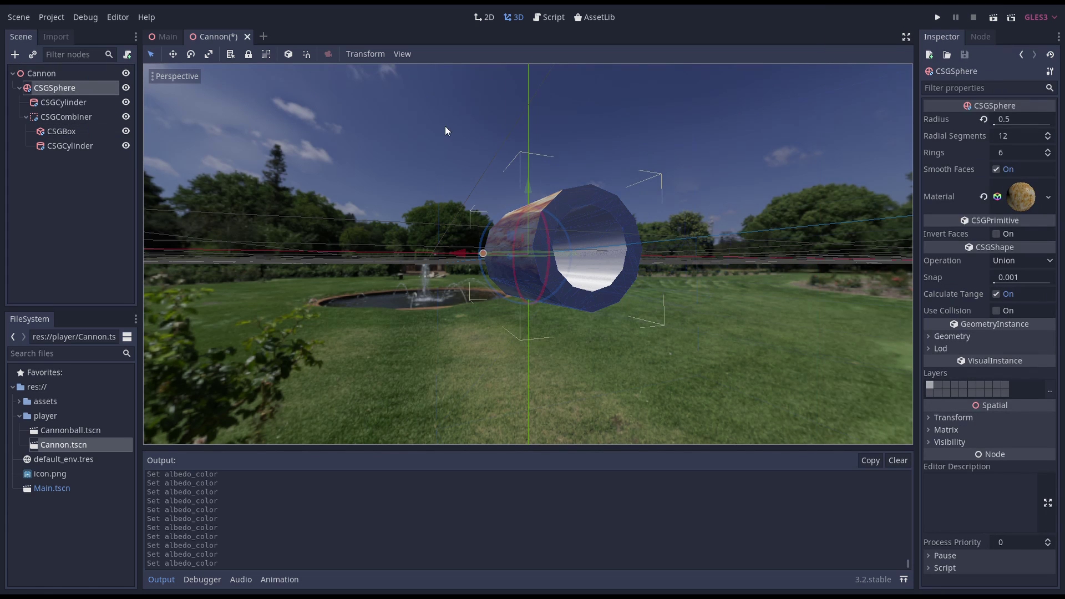
pyautogui.click(997, 311)
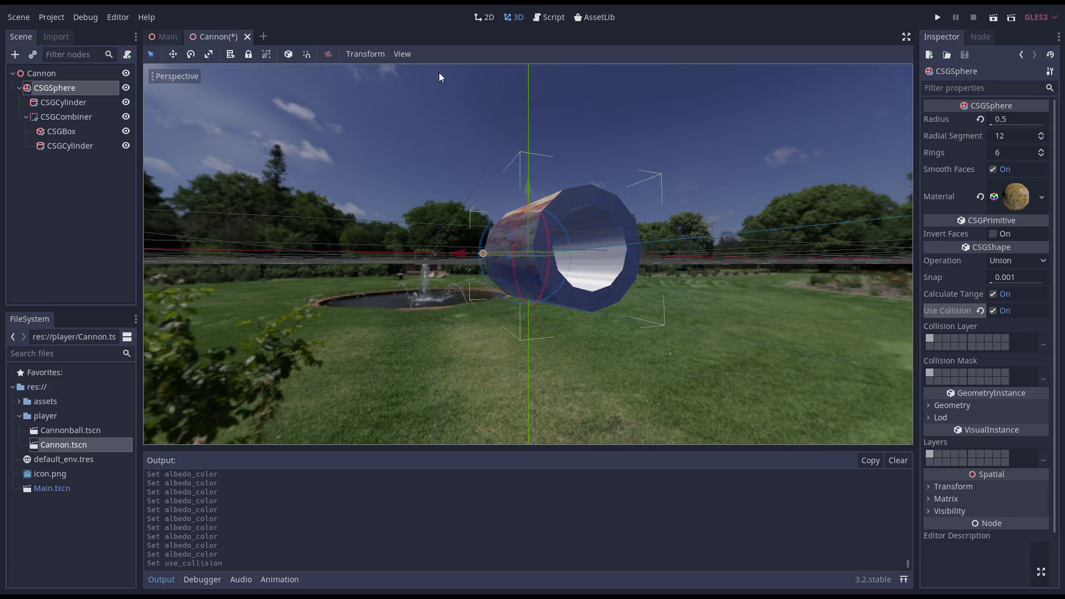
pyautogui.moveTo(447, 94); pyautogui.dragTo(513, 113, button='middle')
pyautogui.scroll(-3, 506, 114)
# - Save the scene and add a Position3D under Cannon, moved along Z to the barrel's end
pyautogui.hotkey('ctrl', 's')
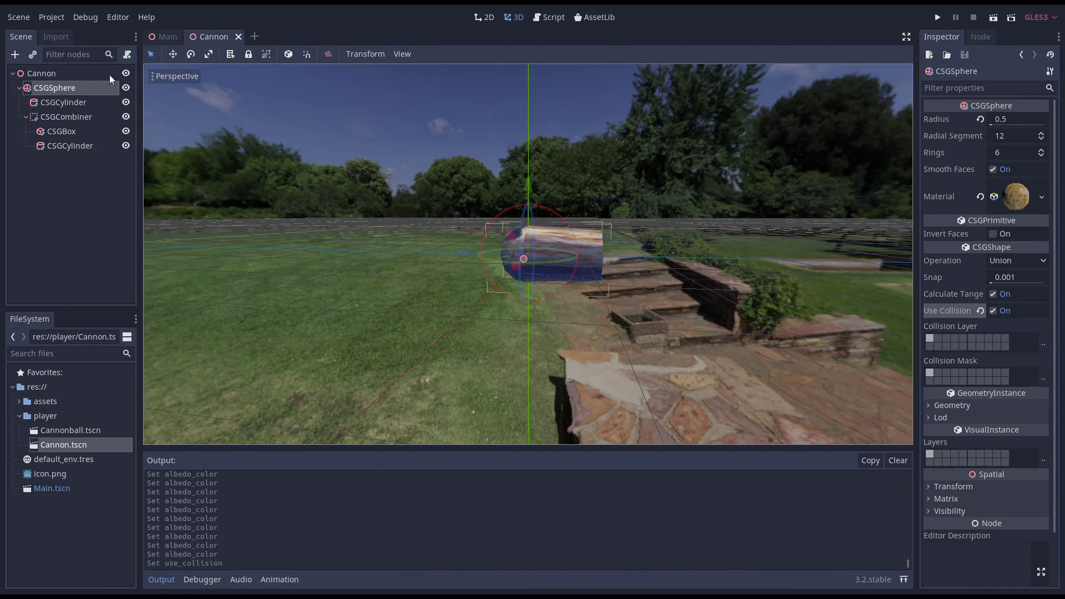
pyautogui.click(14, 55)
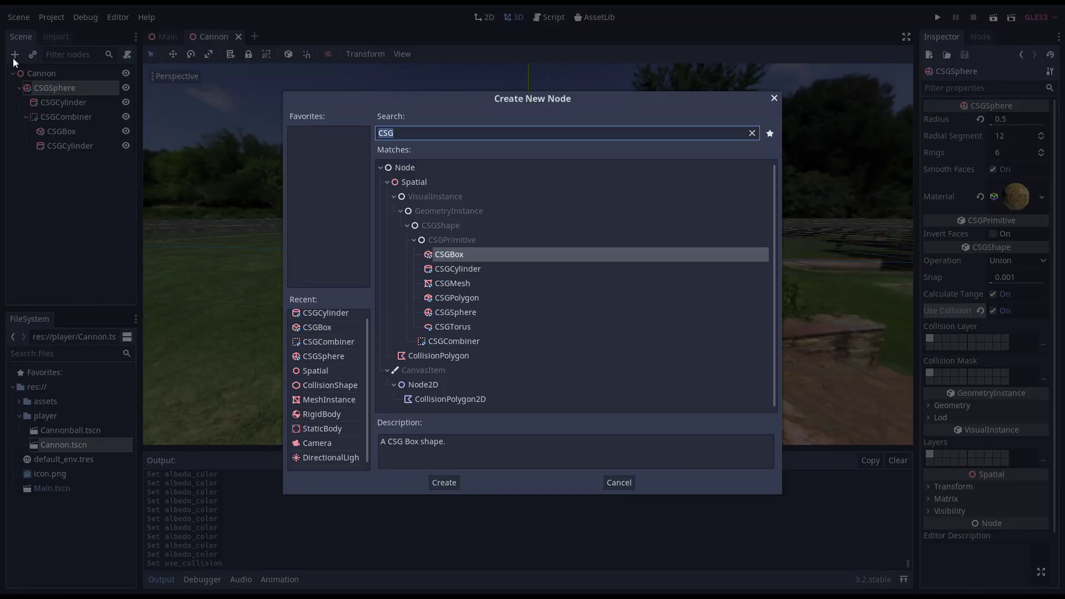
pyautogui.write('postion')
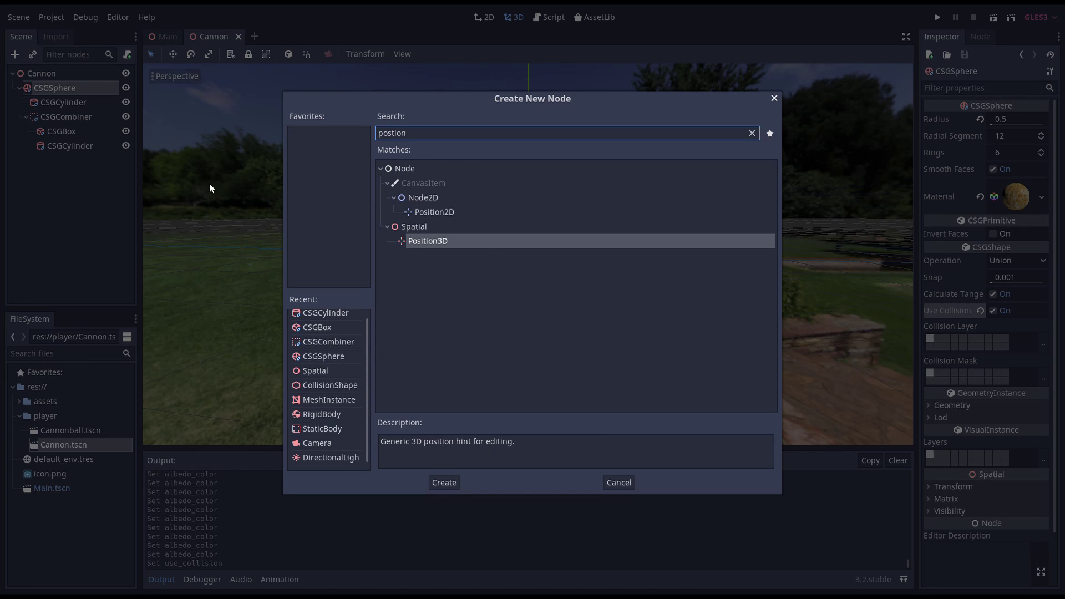
pyautogui.doubleClick(480, 244)
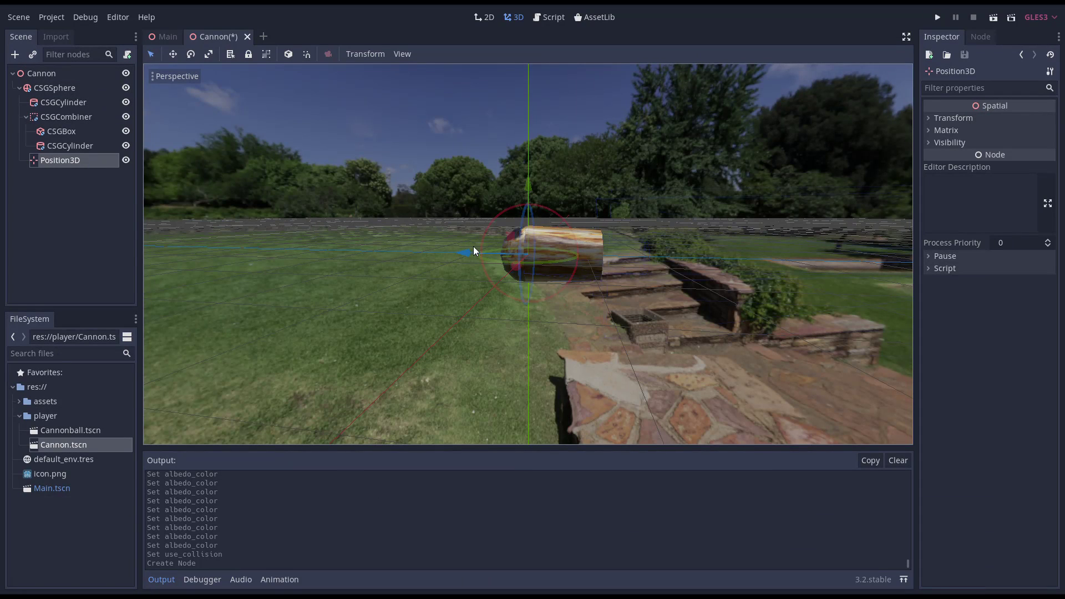
pyautogui.moveTo(469, 253); pyautogui.dragTo(537, 257)
pyautogui.moveTo(537, 257); pyautogui.dragTo(504, 249, button='middle')
pyautogui.moveTo(532, 254); pyautogui.dragTo(537, 253)
pyautogui.moveTo(538, 253); pyautogui.dragTo(561, 301, button='middle')
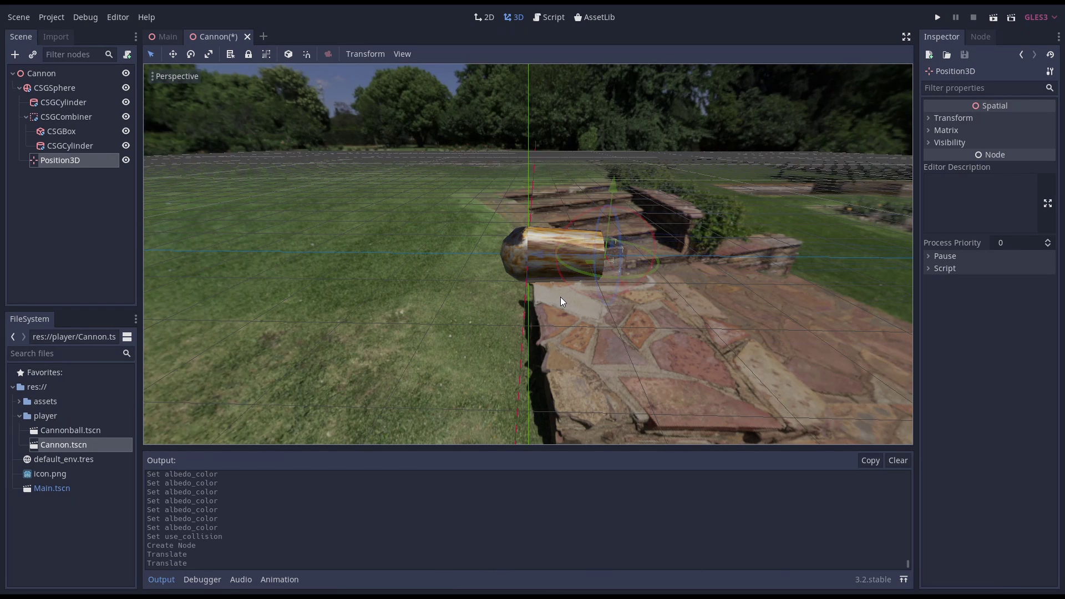
# - Attach a new Cannon.gd script to Cannon, replacing the placeholder comments with 'var can_shoot = true'
pyautogui.click(67, 74)
pyautogui.hotkey('ctrl', 's')
pyautogui.click(134, 54)
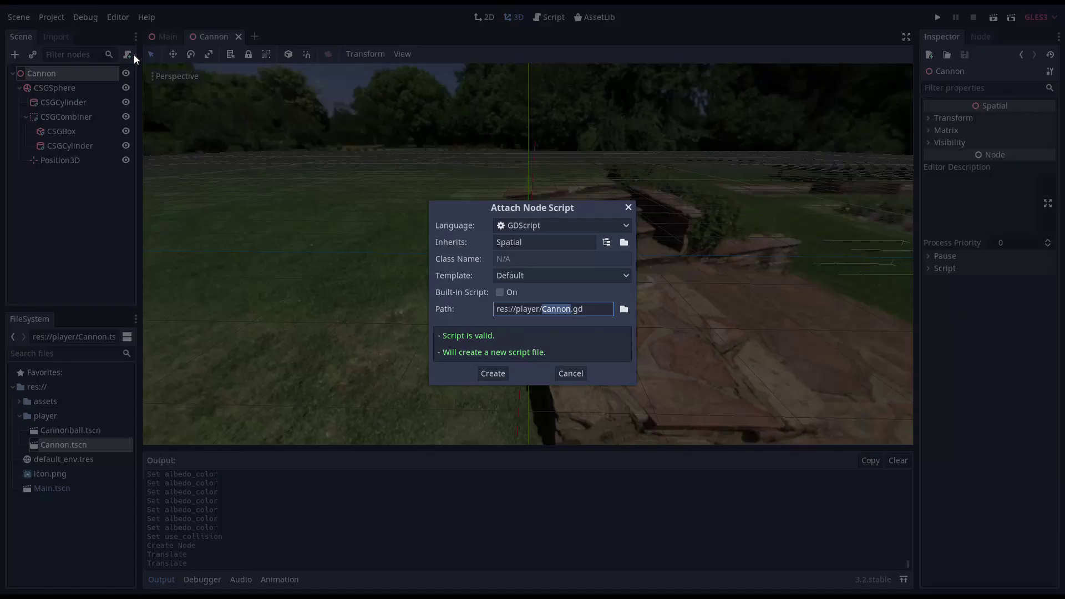
pyautogui.click(493, 374)
pyautogui.moveTo(302, 104); pyautogui.dragTo(303, 155)
pyautogui.press('BackSpace')
pyautogui.press('BackSpace')
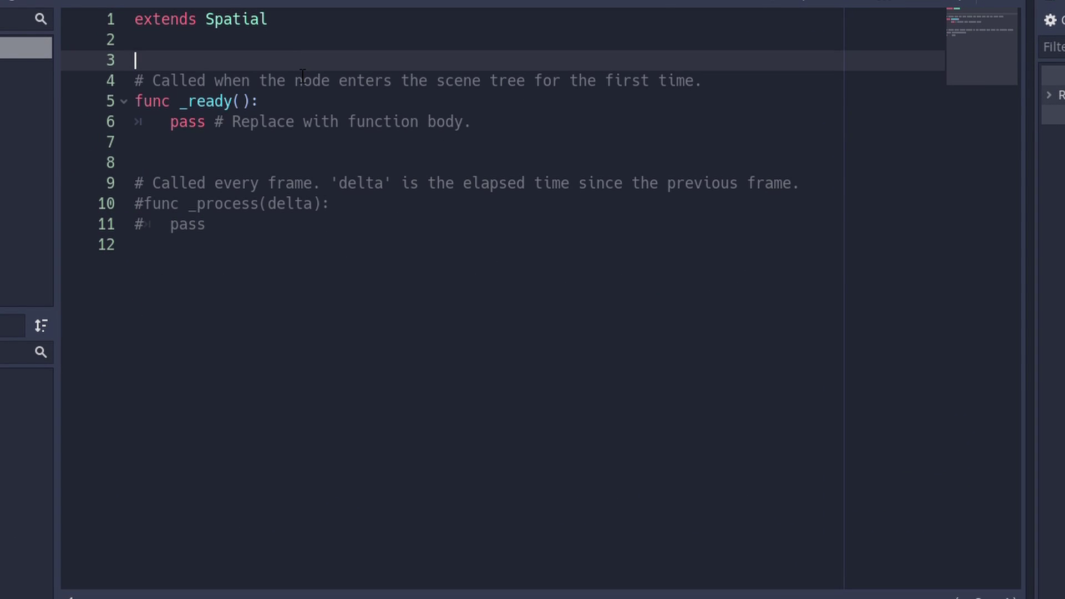
pyautogui.write('var can_shoot = true')
# - Set can_shoot to true, delete the template lines, and add a '# Handle our mouse event' comment
pyautogui.press('Return')
pyautogui.press('Down')
pyautogui.press('Down')
pyautogui.press('Down')
pyautogui.press('Down')
pyautogui.hotkey('shift', 'Down')
pyautogui.hotkey('shift', 'Down')
pyautogui.hotkey('shift', 'Down')
pyautogui.hotkey('shift', 'Down')
pyautogui.hotkey('shift', 'Down')
pyautogui.press('BackSpace')
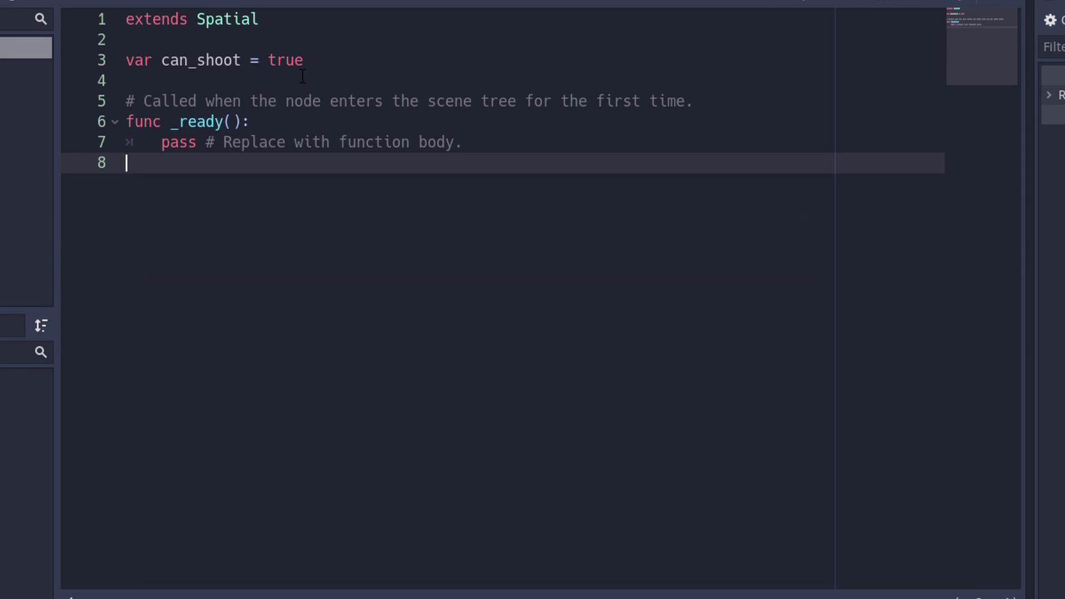
pyautogui.press('Up')
pyautogui.press('Up')
pyautogui.press('Up')
pyautogui.press('Up')
pyautogui.press('Return')
pyautogui.press('Return')
pyautogui.press('Return')
pyautogui.press('Up')
pyautogui.press('Up')
pyautogui.write('# Handle our mouse event')
pyautogui.press('Return')
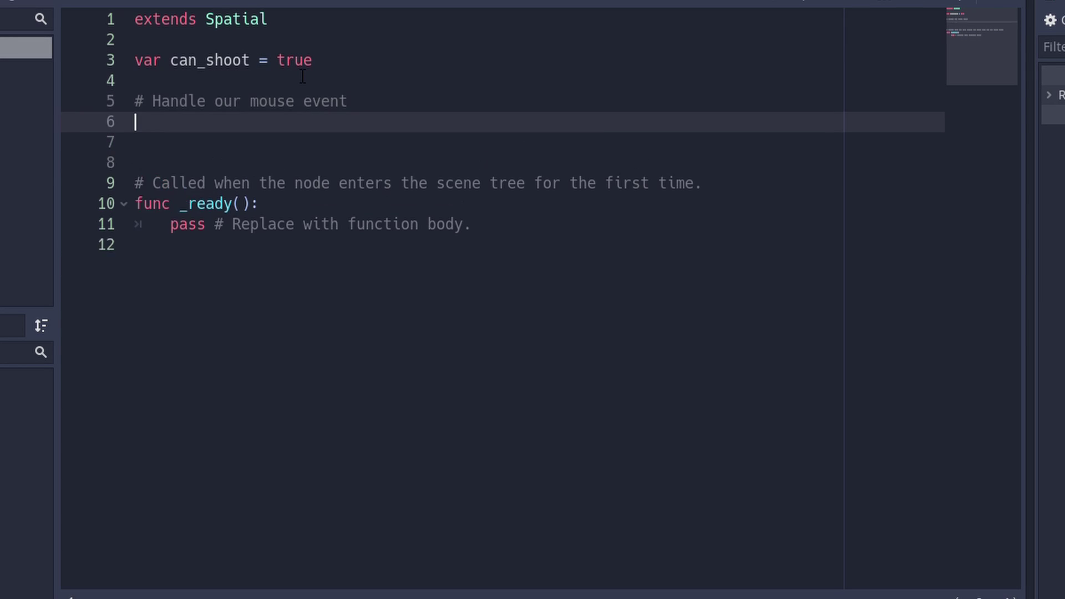
# - Start func _input(event) with an InputEventMouseButton check for button_index == 1
pyautogui.write('func _input(event):')
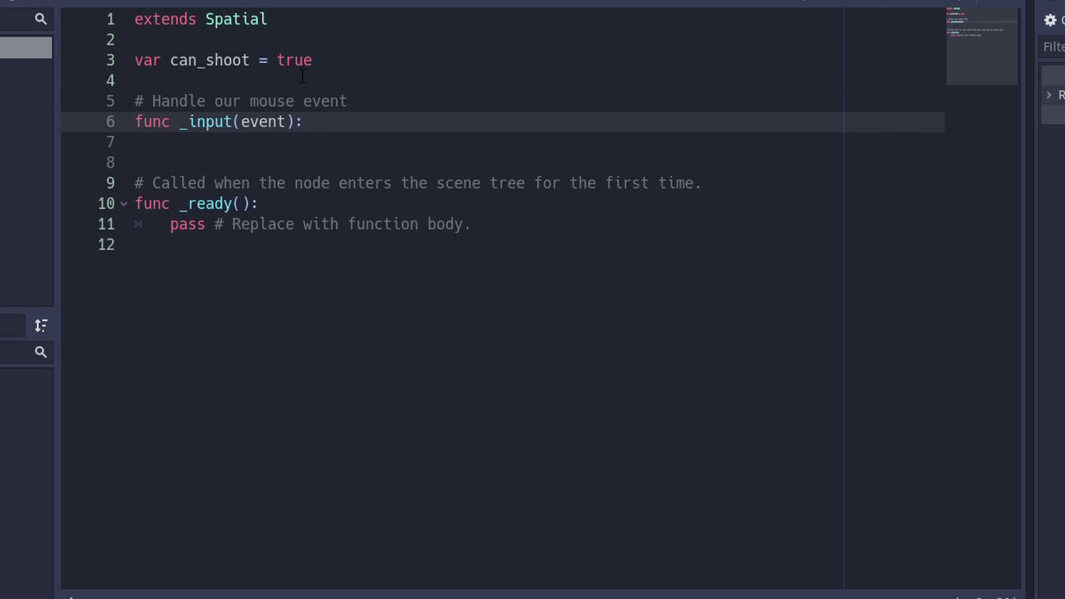
pyautogui.press('Return')
pyautogui.write('if event ')
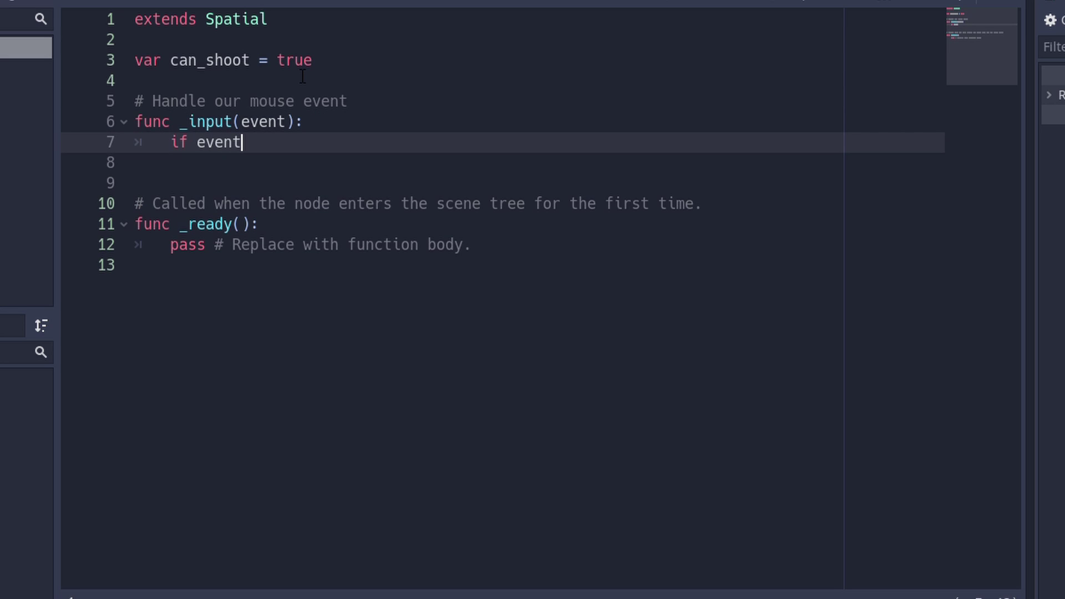
pyautogui.write('is Mouse')
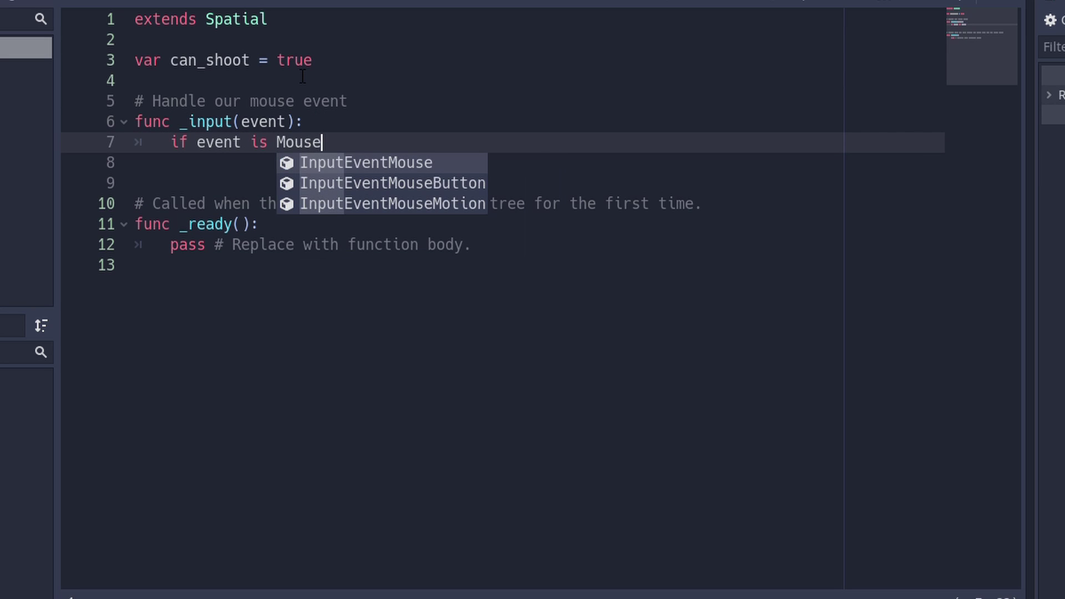
pyautogui.press('Down')
pyautogui.press('Return')
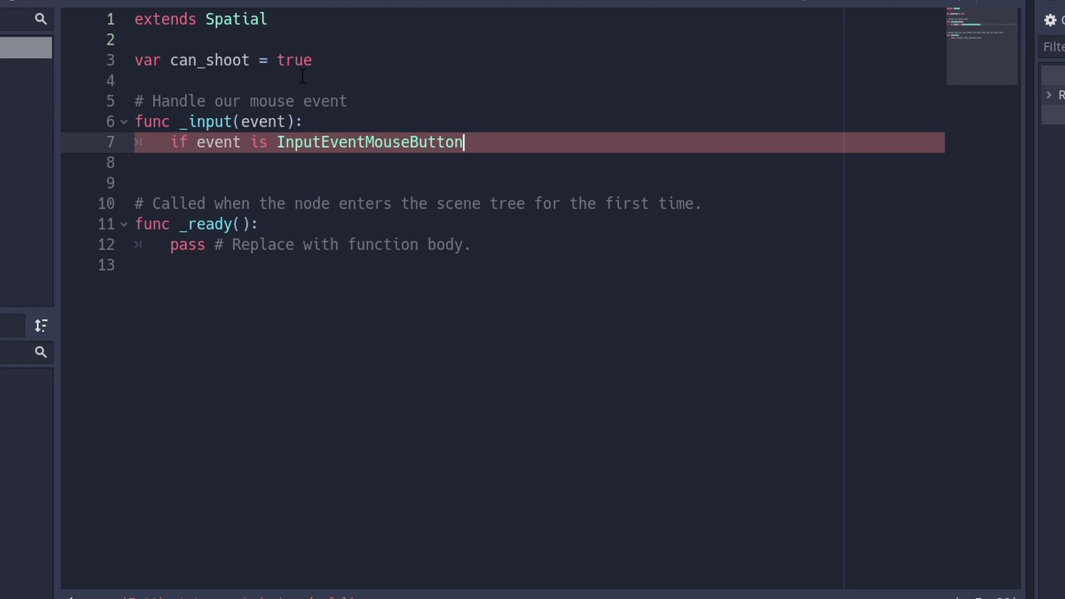
pyautogui.write(':')
pyautogui.press('Return')
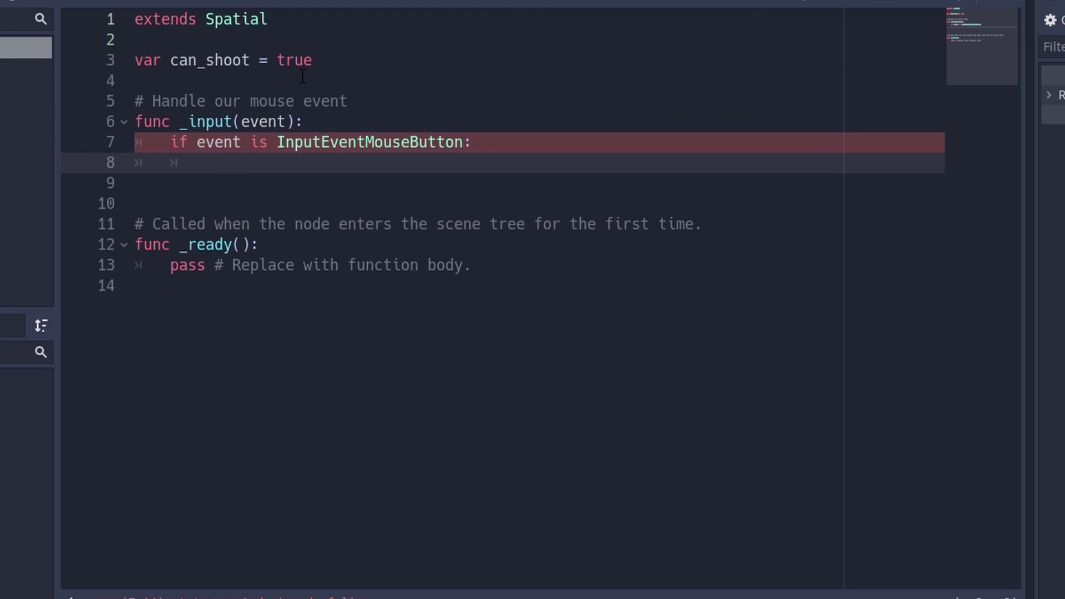
pyautogui.write('if event.b')
pyautogui.press('Return')
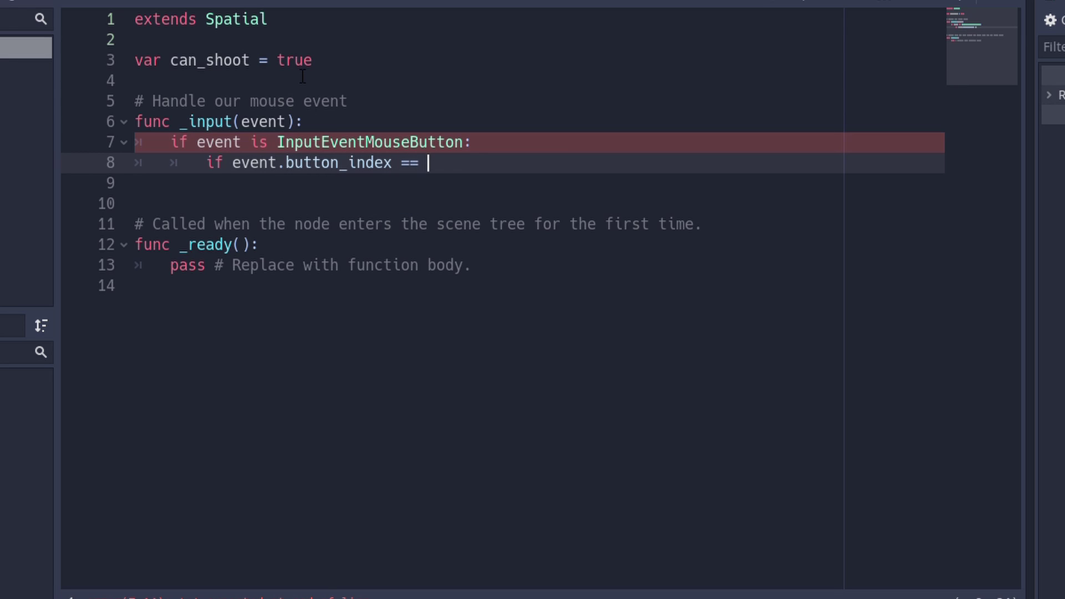
pyautogui.write('== 1:')
# - Add an event.pressed branch containing '# user pressed the mouse' and pass
pyautogui.press('Return')
pyautogui.write('if event.pr')
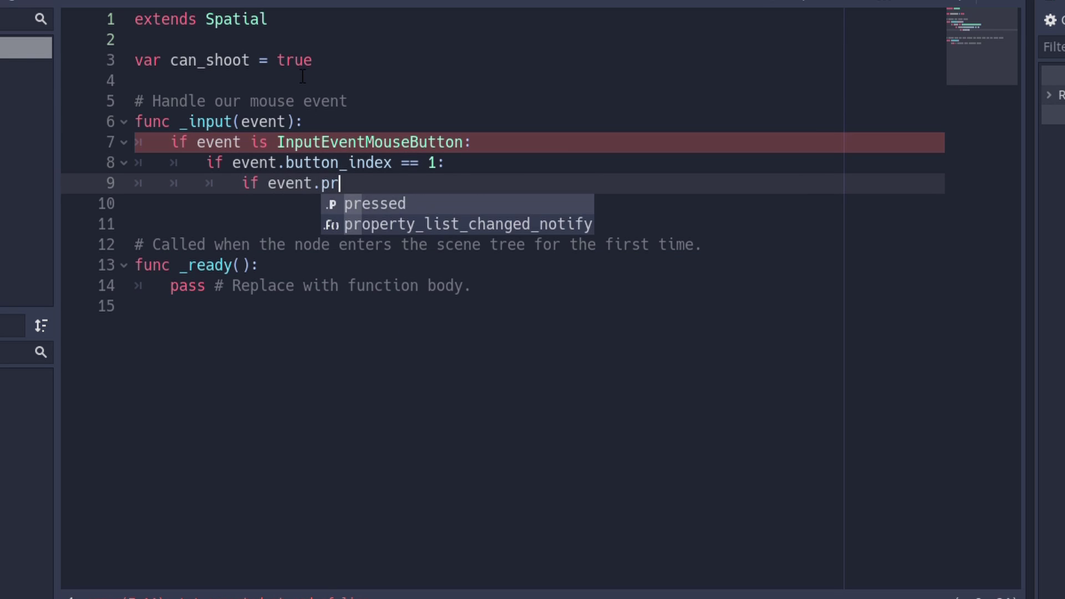
pyautogui.press('Return')
pyautogui.write(':')
pyautogui.press('Return')
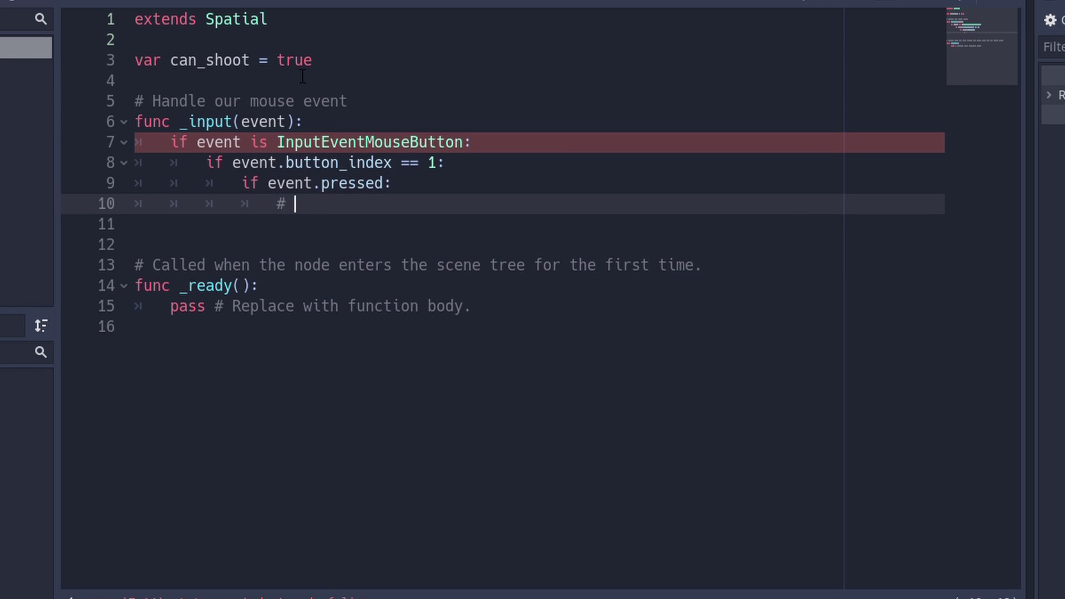
pyautogui.write('# user pressed the mouse')
pyautogui.press('Return')
pyautogui.write('pass')
pyautogui.press('Return')
# - Add an else branch with '# user released the mouse', '# shoot!' and pass
pyautogui.write('else:')
pyautogui.press('Return')
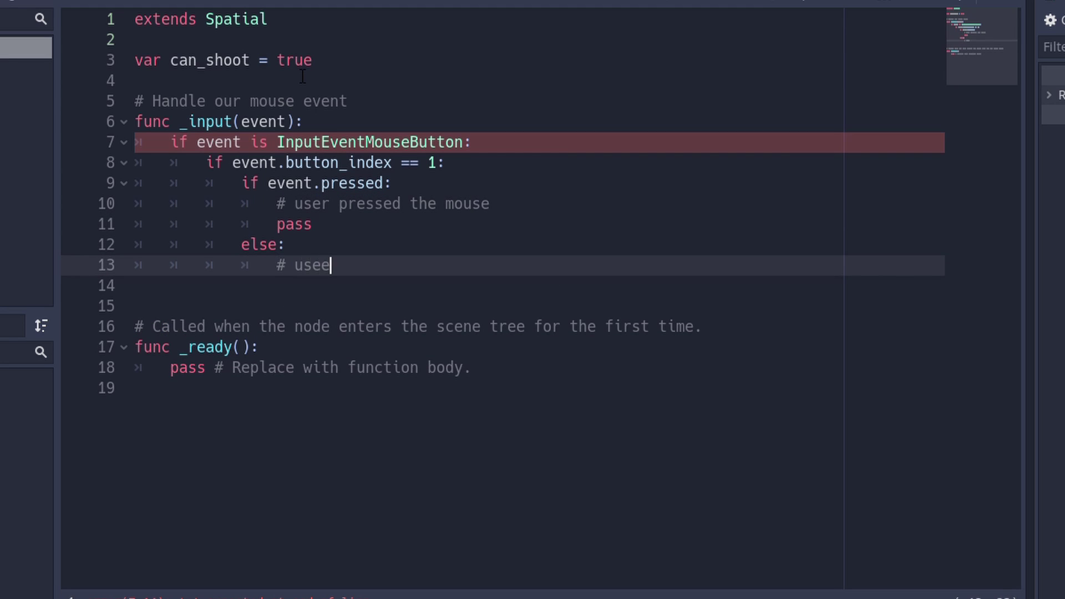
pyautogui.write('# user released the mouse')
pyautogui.press('Return')
pyautogui.press('Return')
pyautogui.write('# shoot!')
pyautogui.press('Return')
pyautogui.press('Return')
pyautogui.write('pass')
pyautogui.press('Return')
pyautogui.press('BackSpace')
pyautogui.press('BackSpace')
pyautogui.press('BackSpace')
# - Add an elif InputEventMouseMotion branch with a '# user moved the mouse' comment
pyautogui.write('elif event is InputEventMou')
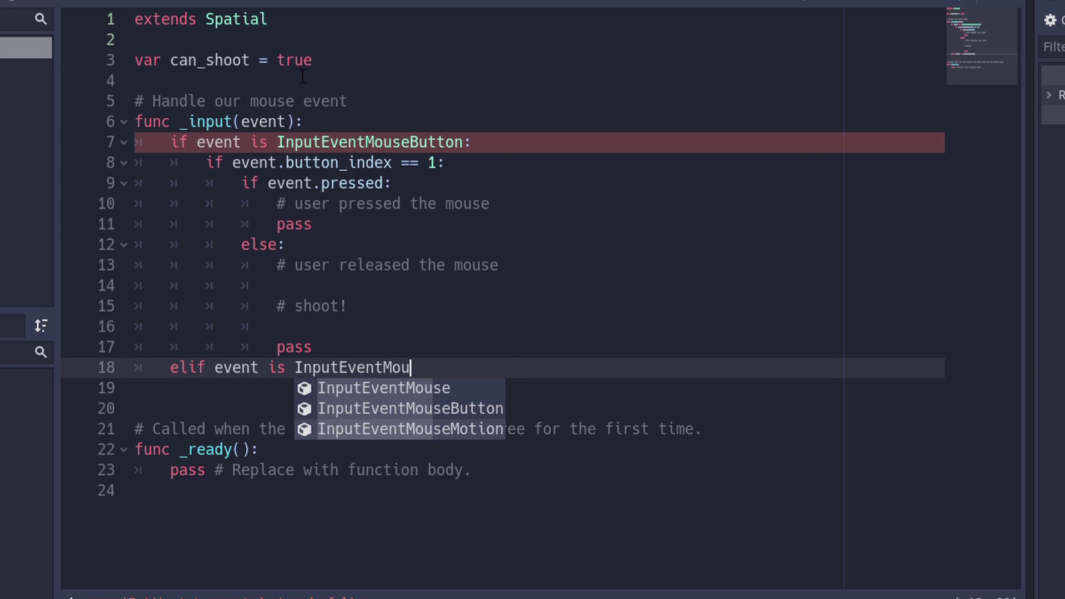
pyautogui.press('Return')
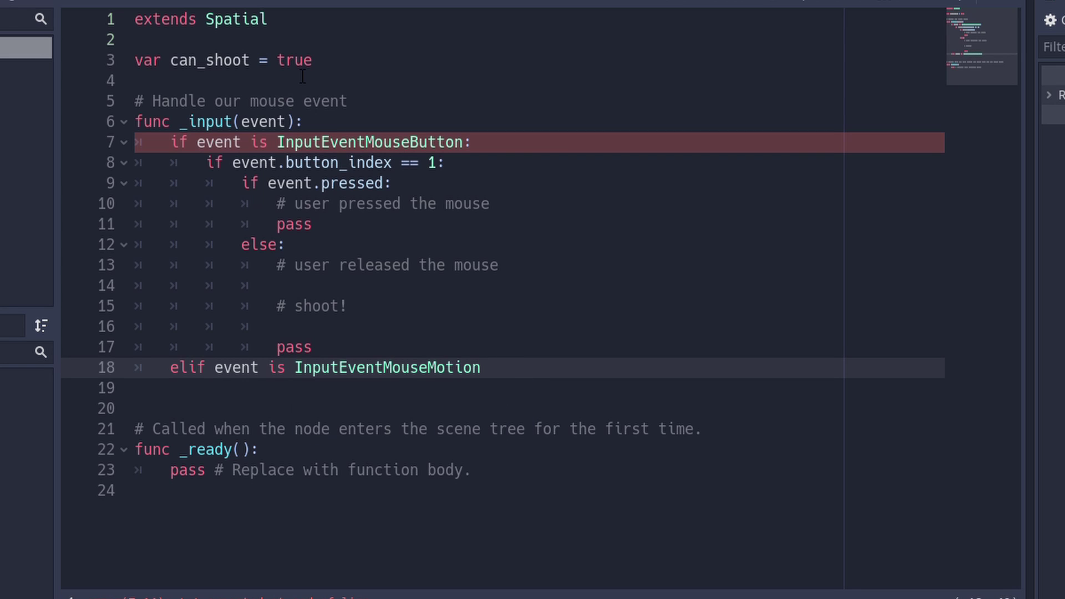
pyautogui.write(':')
pyautogui.press('Return')
pyautogui.write('# user moved the mouse')
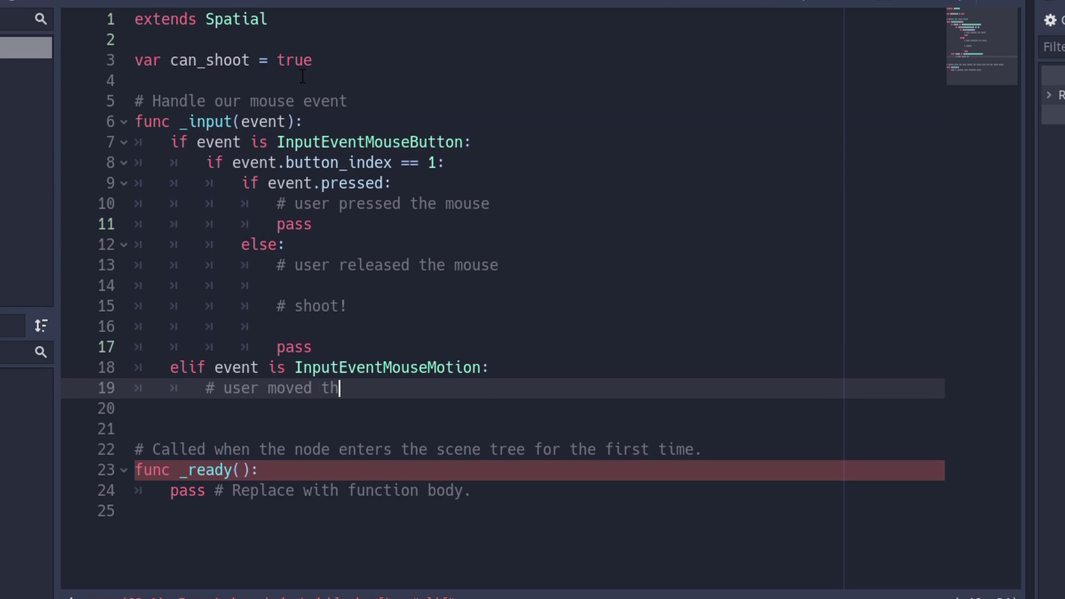
pyautogui.press('Return')
# - Finish the motion branch with pass and declare mouse_is_down = false and down_position = Vector2(0.0, 0.0)
pyautogui.write('pass')
pyautogui.click(302, 76)
pyautogui.press('Return')
pyautogui.press('Up')
pyautogui.press('Return')
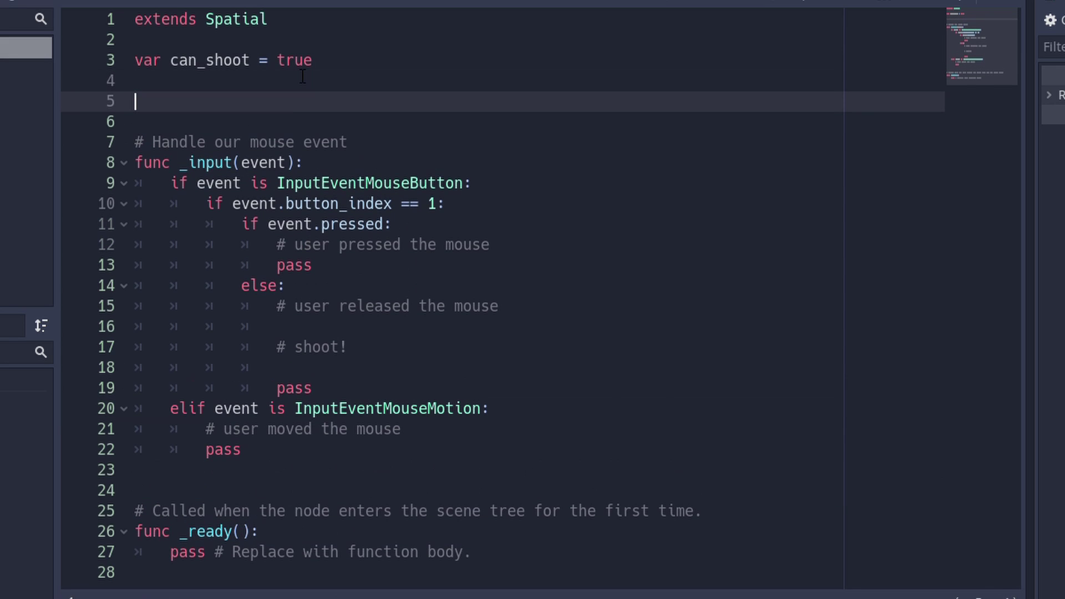
pyautogui.write('var mouse_is_down')
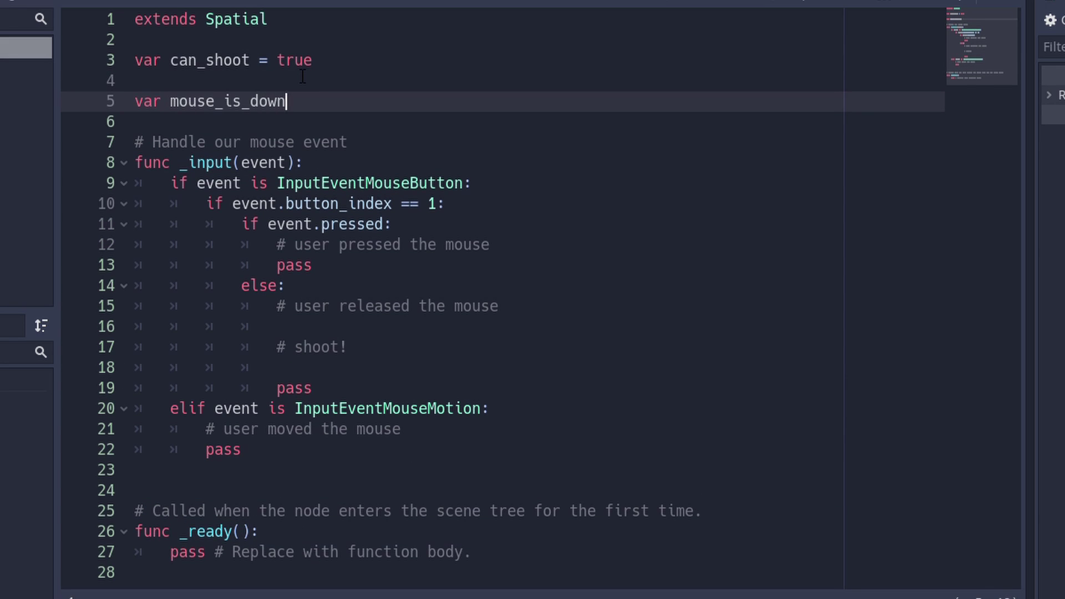
pyautogui.write(' = false')
pyautogui.press('Return')
pyautogui.write('var down_p')
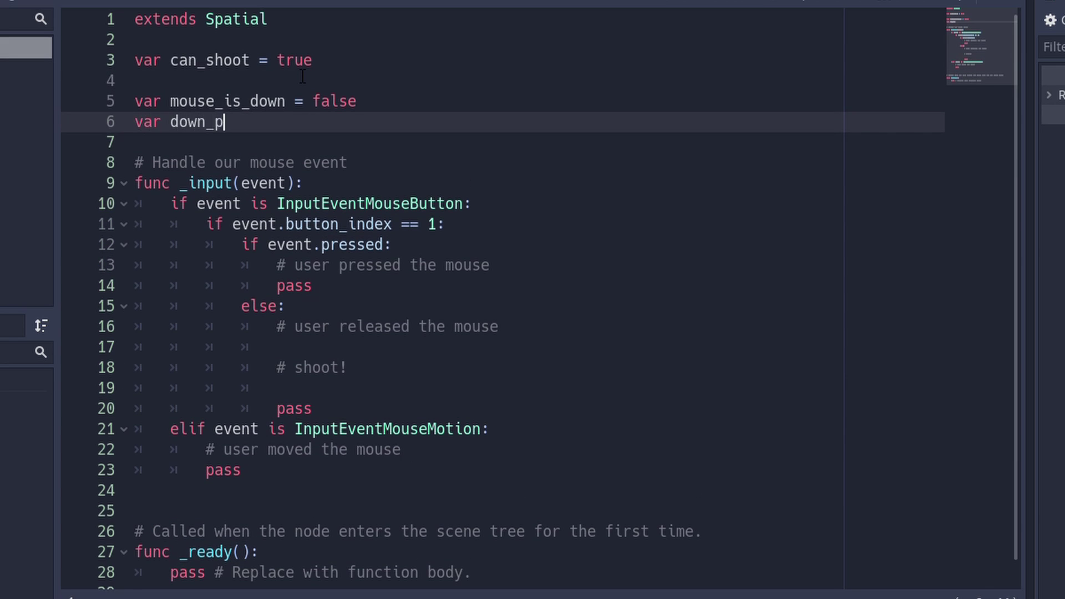
pyautogui.write('osition = Vector2(')
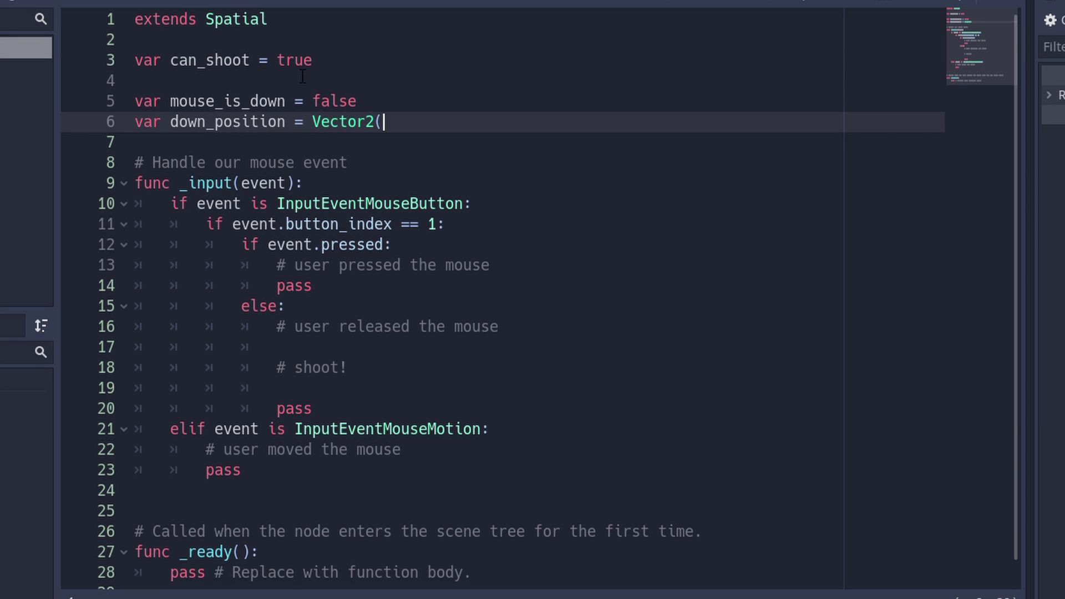
pyautogui.write('0.0, 0.0)')
# - In the pressed branch, store down_position = event.position and set mouse_is_down = true, replacing pass
pyautogui.press('Down')
pyautogui.press('Down')
pyautogui.press('Down')
pyautogui.press('Down')
pyautogui.press('Down')
pyautogui.press('Down')
pyautogui.press('Down')
pyautogui.press('End')
pyautogui.press('Return')
pyautogui.write('down_position = event.po')
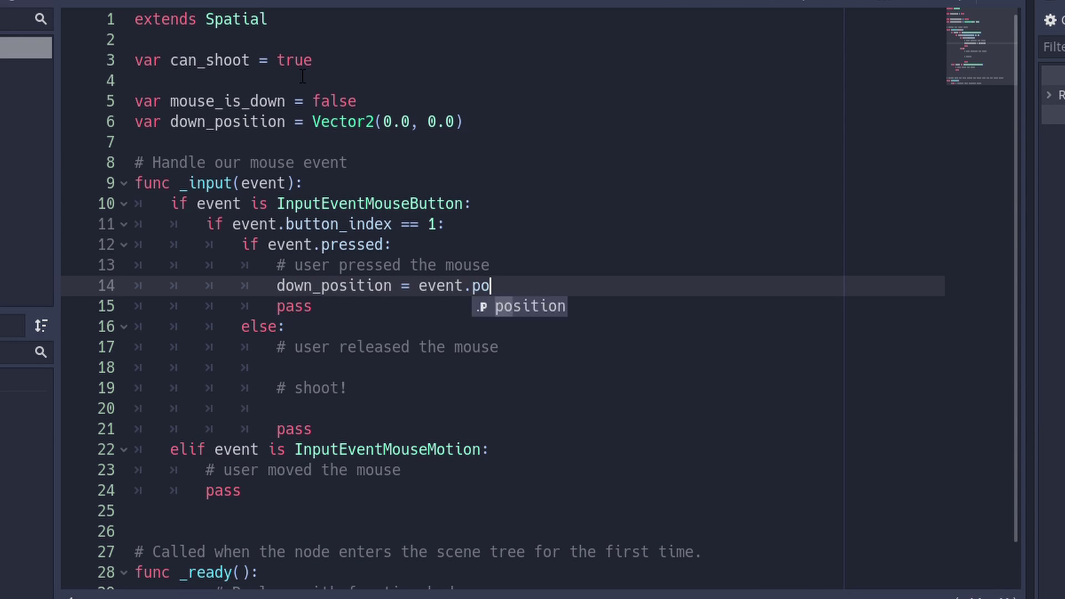
pyautogui.press('Return')
pyautogui.press('Return')
pyautogui.write('mouse_is_down = true')
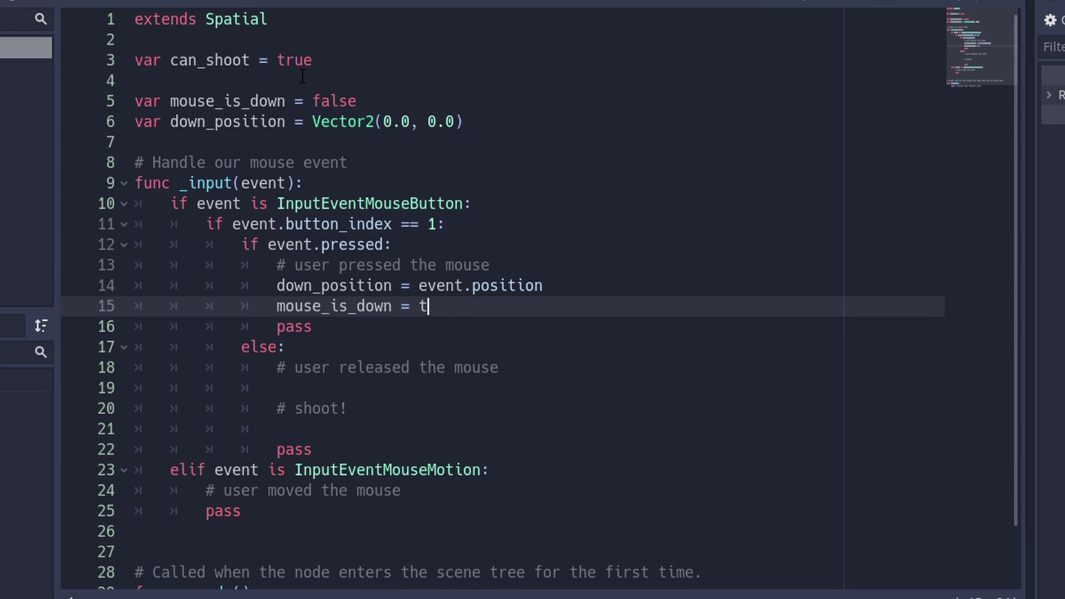
pyautogui.press('Return')
pyautogui.press('Home')
pyautogui.hotkey('shift', 'Down')
pyautogui.hotkey('shift', 'Down')
pyautogui.press('BackSpace')
# - Turn the else into a mouse_is_down release check that sets mouse_is_down = false
pyautogui.press('Down')
pyautogui.press('Up')
pyautogui.press('End')
pyautogui.press('Left')
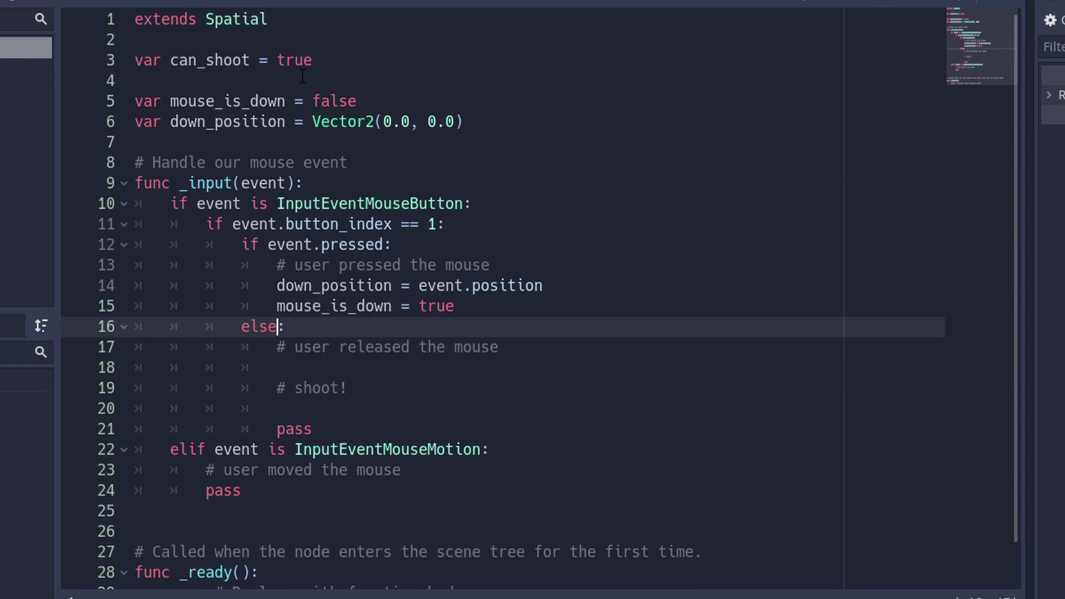
pyautogui.press('BackSpace')
pyautogui.press('BackSpace')
pyautogui.write('if mouse_is_down')
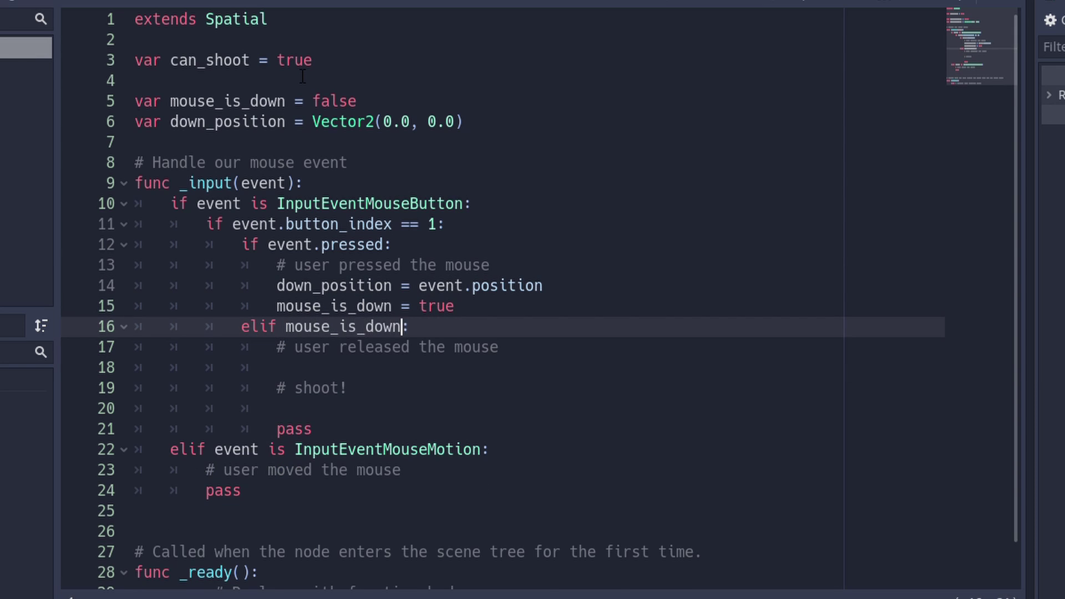
pyautogui.press('Down')
pyautogui.press('End')
pyautogui.press('Return')
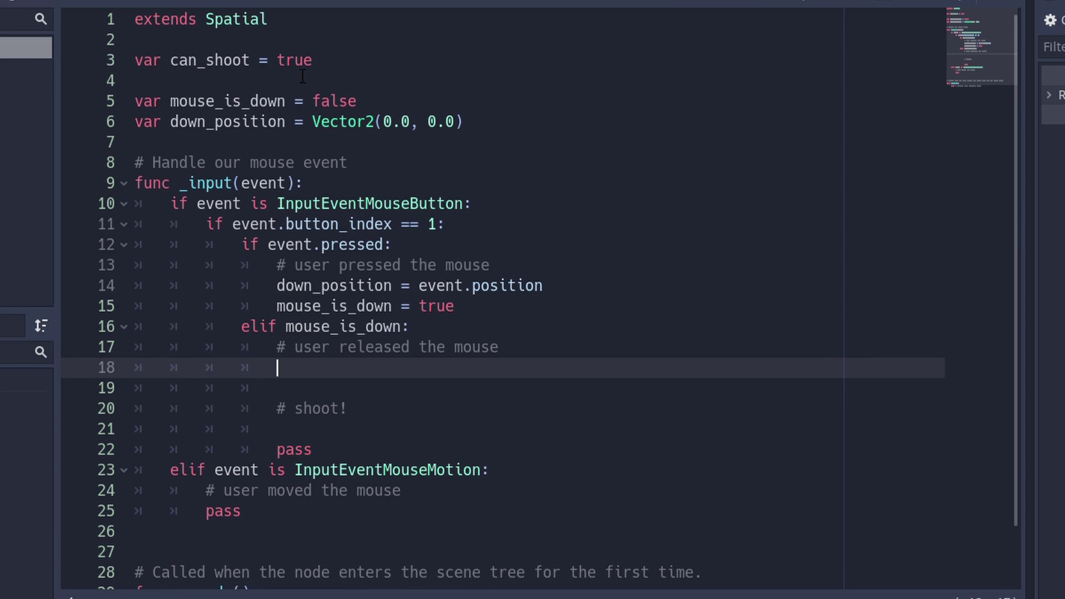
pyautogui.write('mouse_is_down = false')
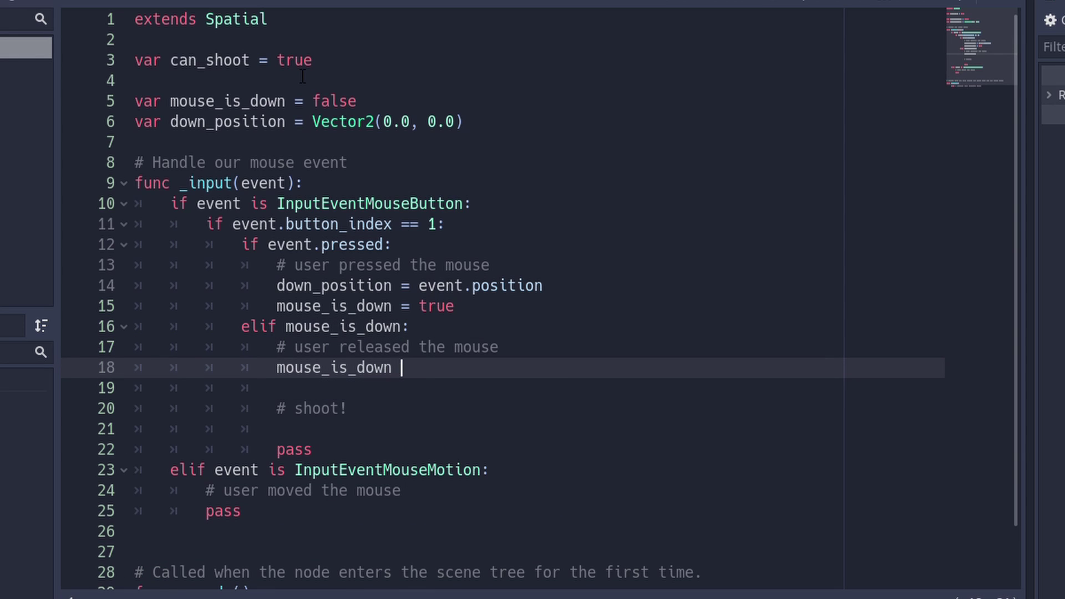
# - In the motion branch, call rotate_cannon(event.position) under 'if mouse_is_down:', removing pass
pyautogui.press('Down')
pyautogui.press('Down')
pyautogui.press('Down')
pyautogui.press('Down')
pyautogui.press('Down')
pyautogui.press('Down')
pyautogui.press('End')
pyautogui.press('Return')
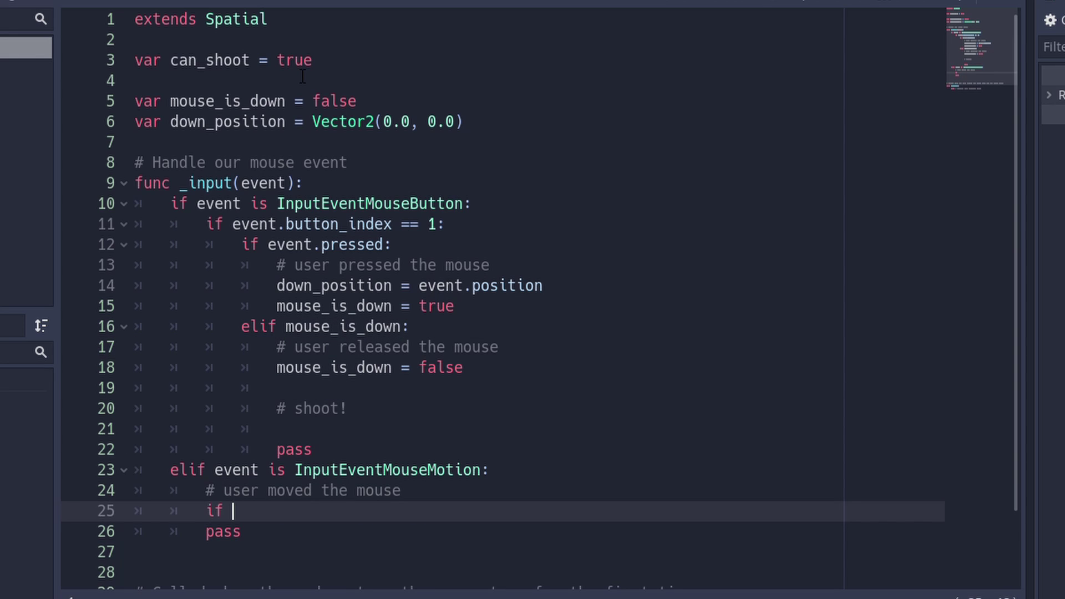
pyautogui.write('if mouse_is_')
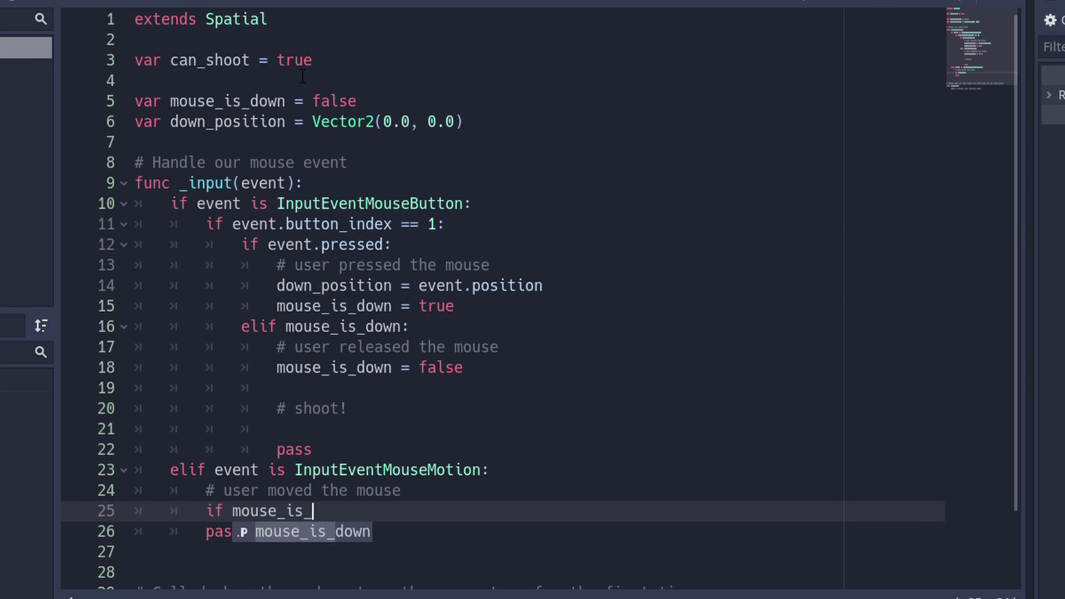
pyautogui.write('down:')
pyautogui.press('Return')
pyautogui.write('ro')
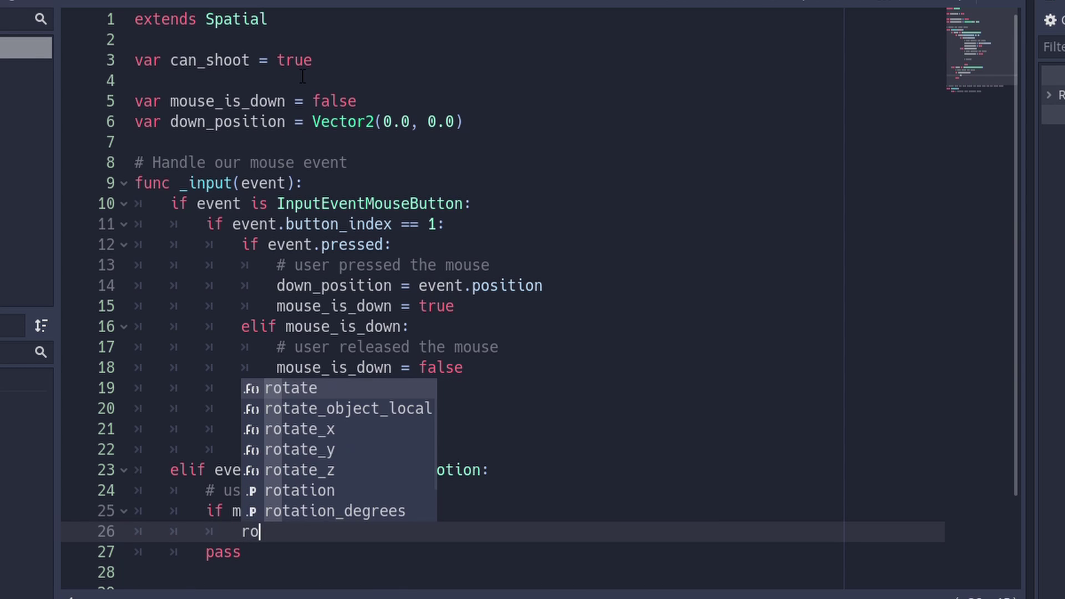
pyautogui.write('tate_cannon(eve')
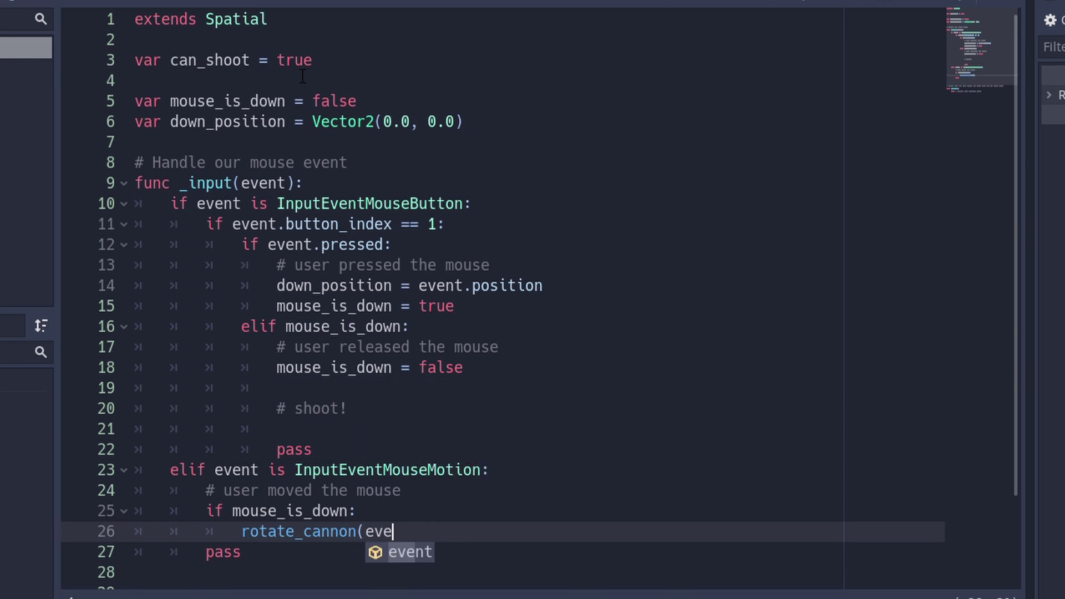
pyautogui.write('nt.position')
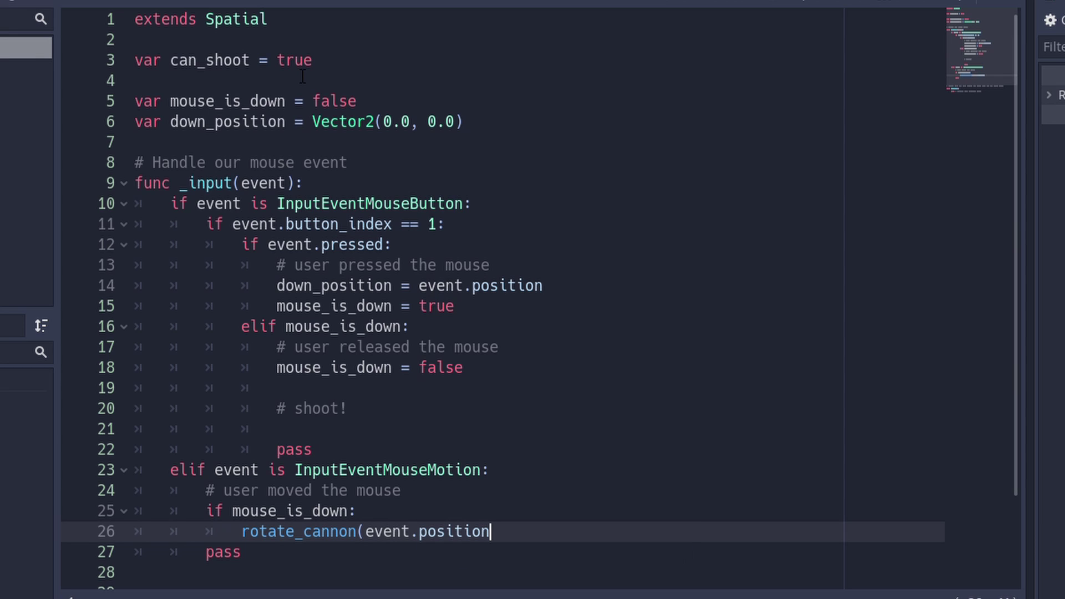
pyautogui.press('Down')
pyautogui.press('Home')
pyautogui.press('Home')
pyautogui.hotkey('shift', 'End')
pyautogui.press('Delete')
# - Add '# also rotate our cannon here' and rotate_cannon(event.position) to the release branch
pyautogui.press('Up')
pyautogui.press('Up')
pyautogui.press('Up')
pyautogui.press('Up')
pyautogui.press('Up')
pyautogui.press('Up')
pyautogui.press('Up')
pyautogui.press('Up')
pyautogui.press('Up')
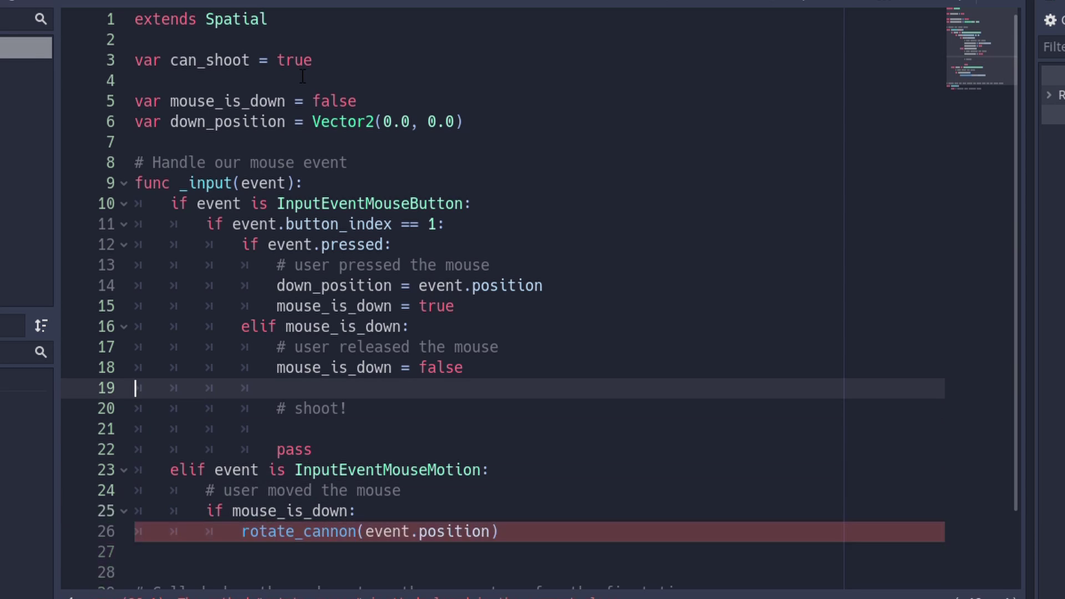
pyautogui.press('End')
pyautogui.press('Return')
pyautogui.press('Return')
pyautogui.write('# also rotate our cannon here')
pyautogui.press('Return')
pyautogui.write('rotate_canno')
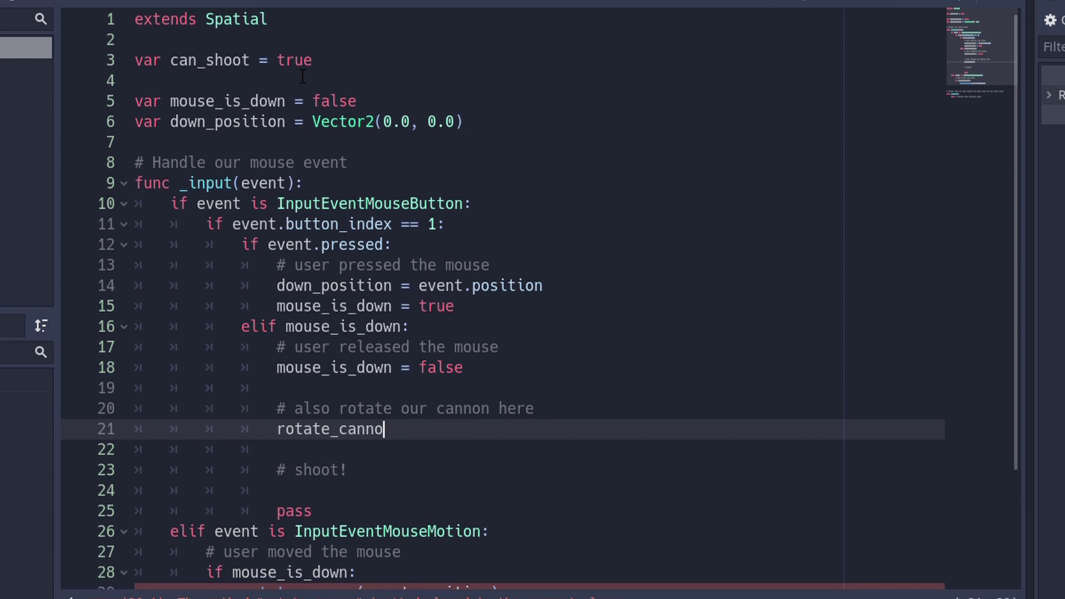
pyautogui.write('n(event.position)')
# - Write rotate_cannon(mouse_position): compute mouse_delta and make $CSGSphere look_at its origin plus Vector3(0.0, mouse_delta.y, mouse_delta.x)
pyautogui.press('Up')
pyautogui.press('Up')
pyautogui.press('Up')
pyautogui.press('Up')
pyautogui.press('Up')
pyautogui.press('Up')
pyautogui.press('Up')
pyautogui.press('Up')
pyautogui.press('Up')
pyautogui.press('Up')
pyautogui.press('Up')
pyautogui.press('Up')
pyautogui.press('Up')
pyautogui.press('Up')
pyautogui.press('Up')
pyautogui.press('End')
pyautogui.press('Return')
pyautogui.press('Return')
pyautogui.write('func rotate_cannon(mouse_position):')
pyautogui.press('Return')
pyautogui.write('var mouse_delta = mouse_position ')
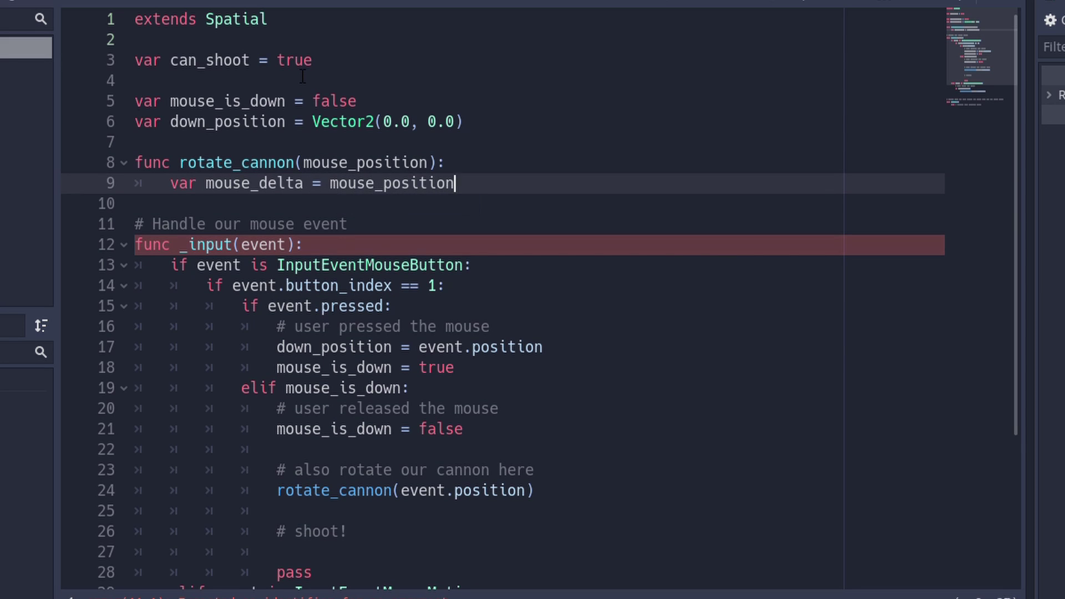
pyautogui.write('- down_position')
pyautogui.press('Return')
pyautogui.write('$CS')
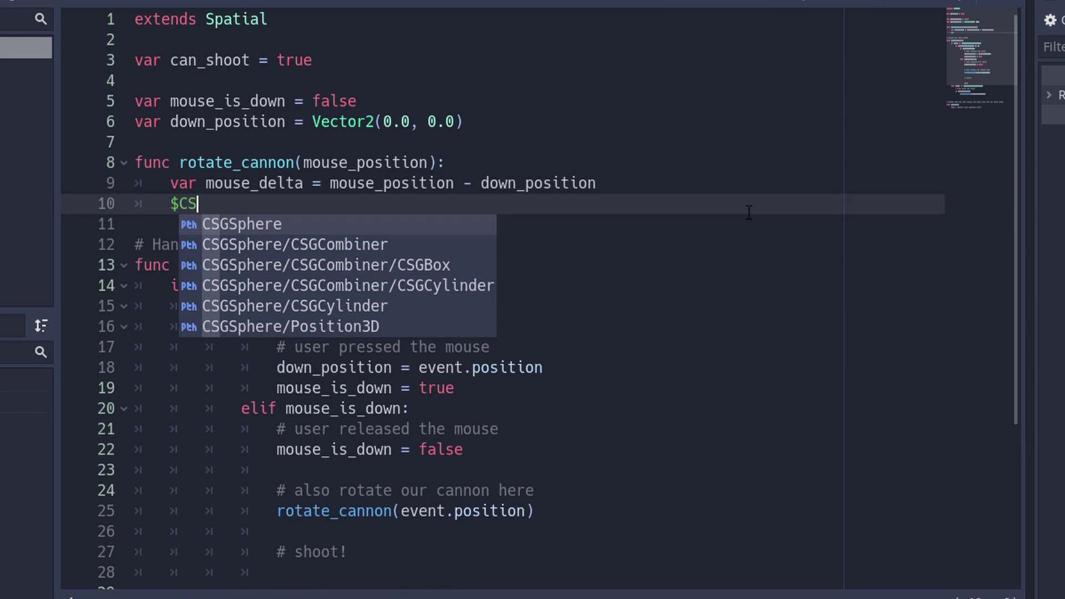
pyautogui.write('GSphere.look_at($CSGSphere.g')
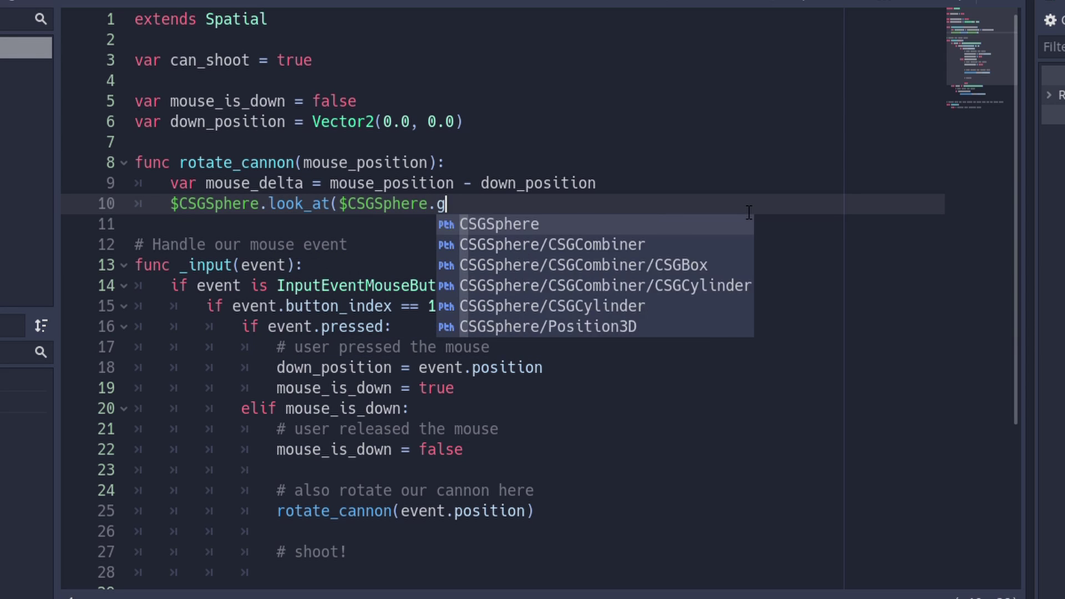
pyautogui.write('lobal')
pyautogui.press('Down')
pyautogui.press('Down')
pyautogui.press('Return')
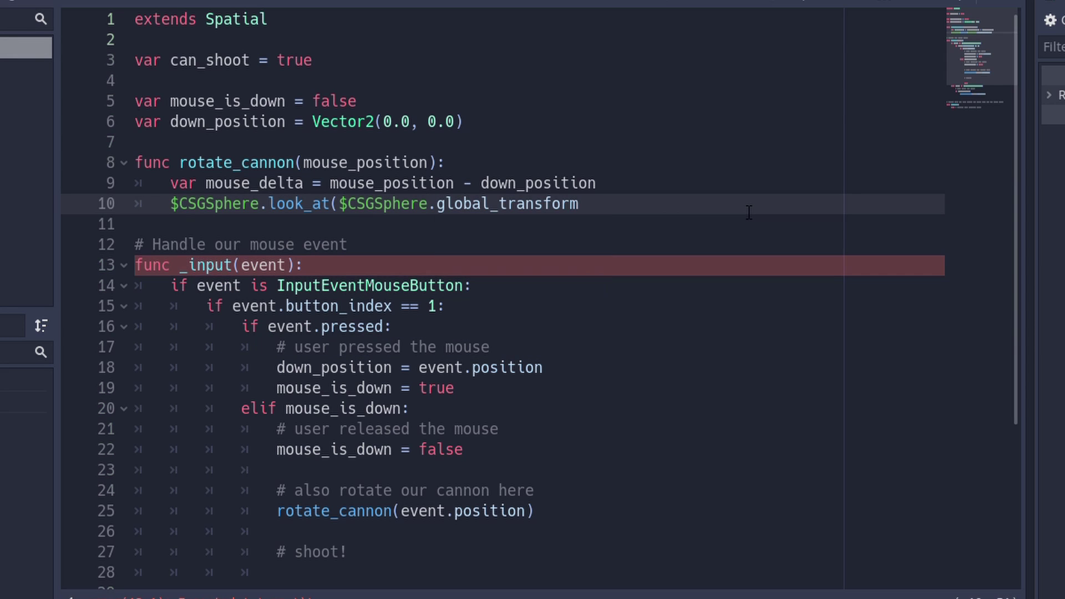
pyautogui.write('.origin + Vector3')
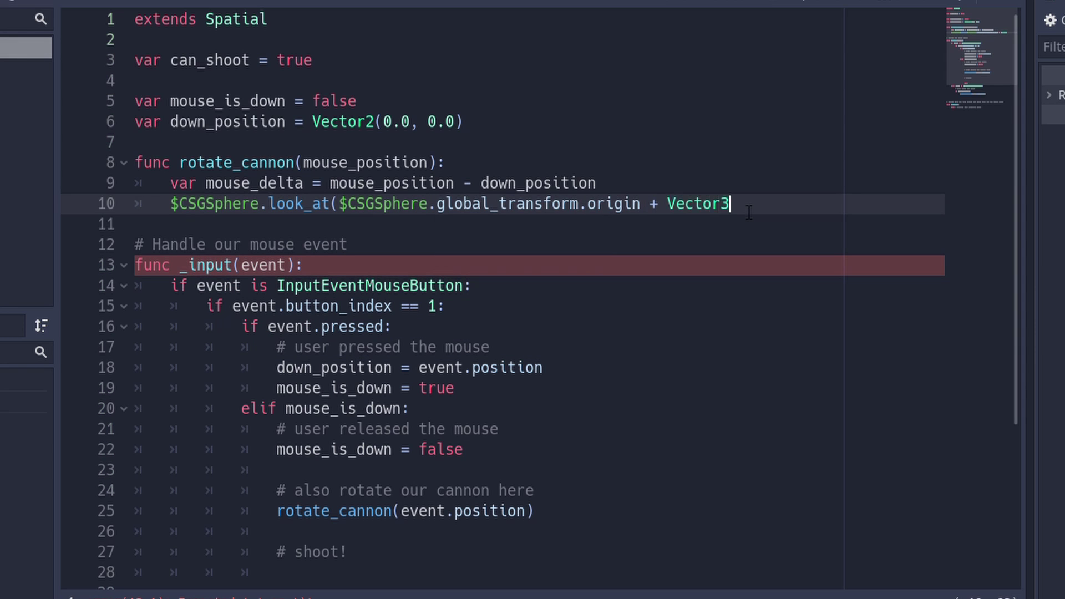
pyautogui.write('(0.0, mouse_delta.')
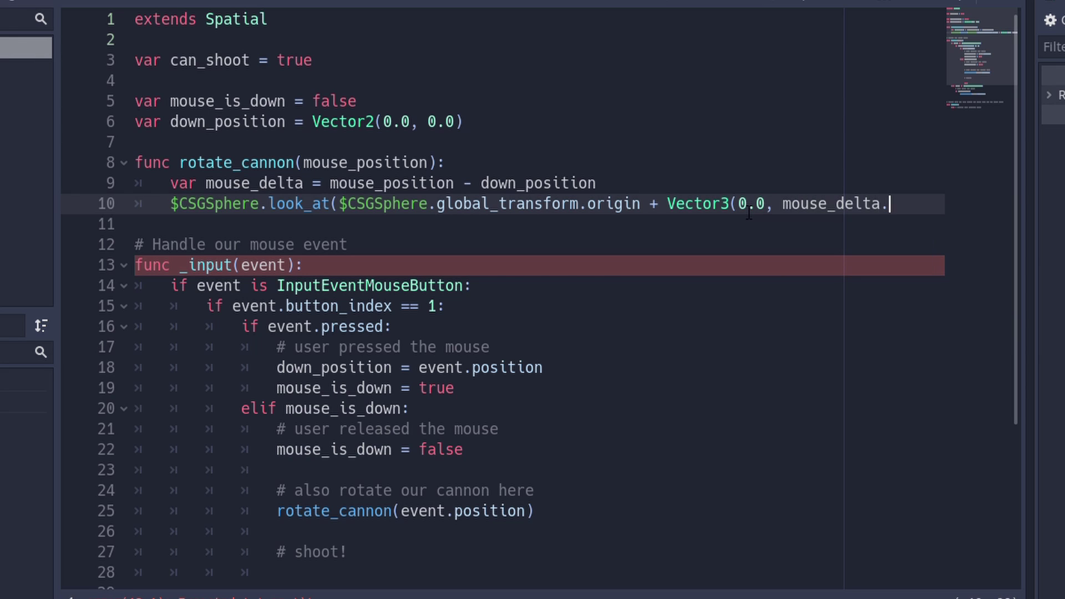
pyautogui.write('y, mouse_delta.x)')
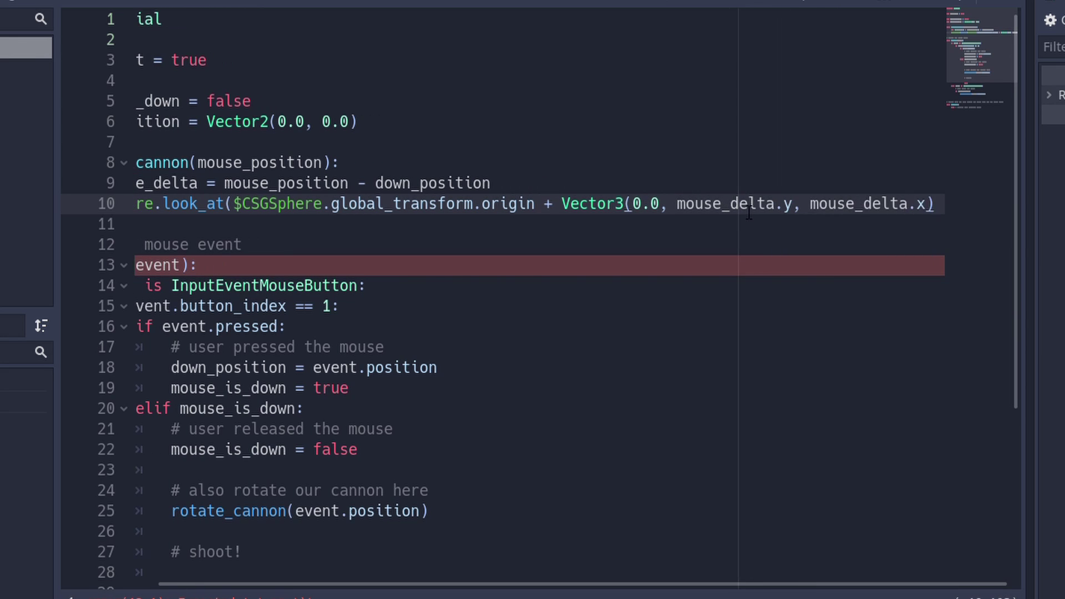
pyautogui.write(', Vector3(0.0, 1.')
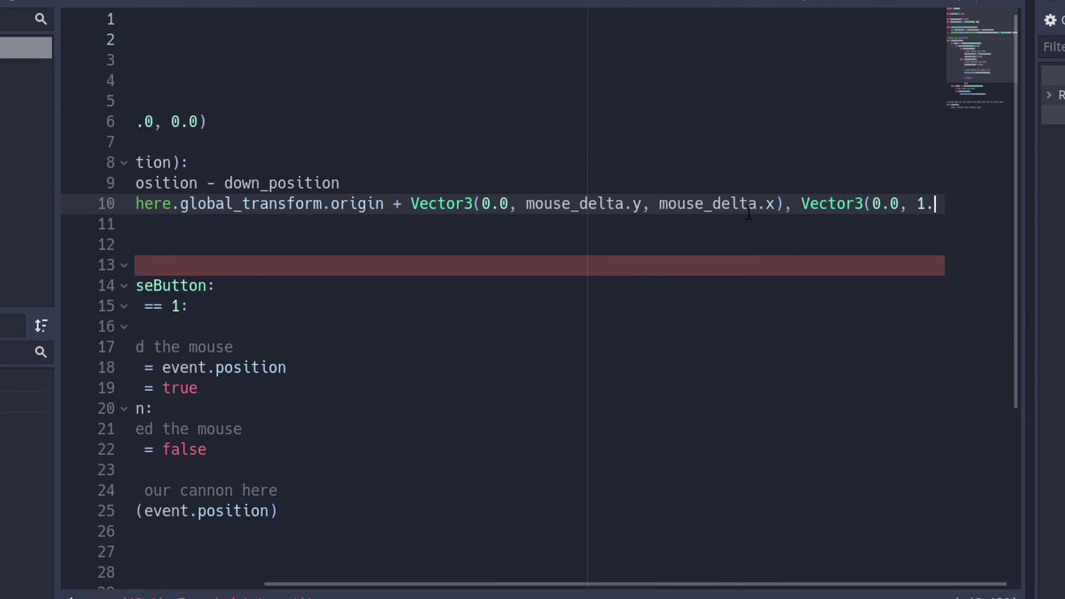
pyautogui.write('0, 0.0))')
pyautogui.press('Return')
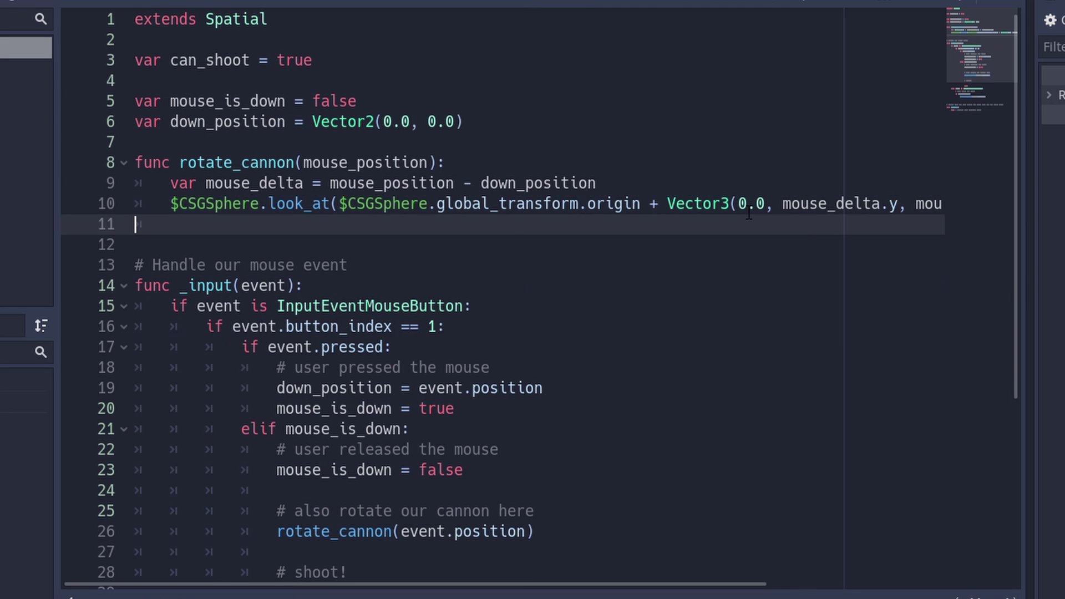
# - Add 'export (PackedScene) var cannon_ball=null' on line 3 below extends Spatial
pyautogui.click(378, 40)
pyautogui.press('Return')
pyautogui.press('Return')
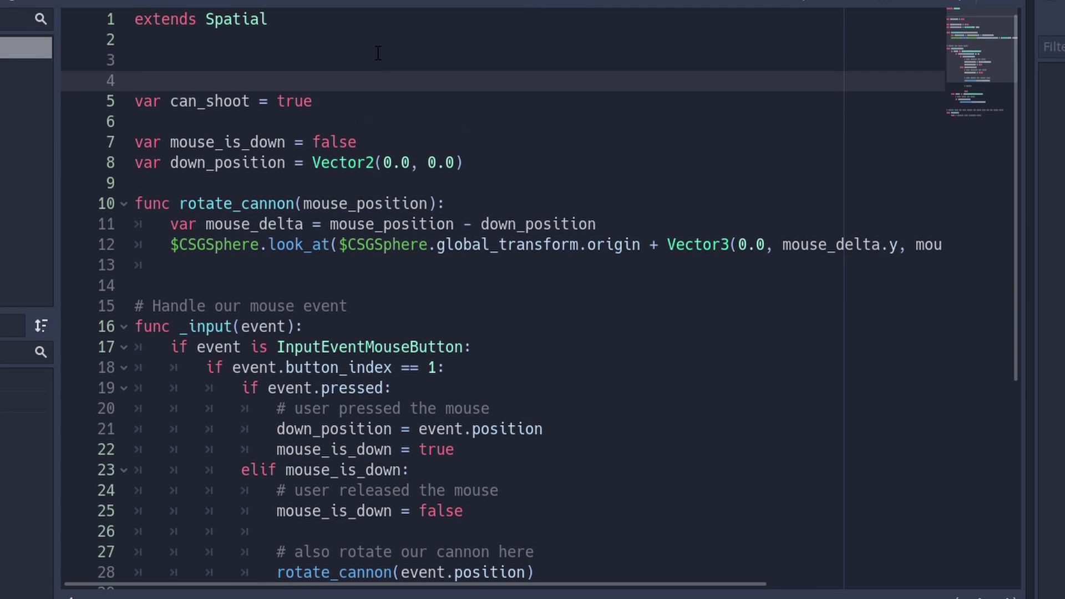
pyautogui.click(378, 54)
pyautogui.write('export ')
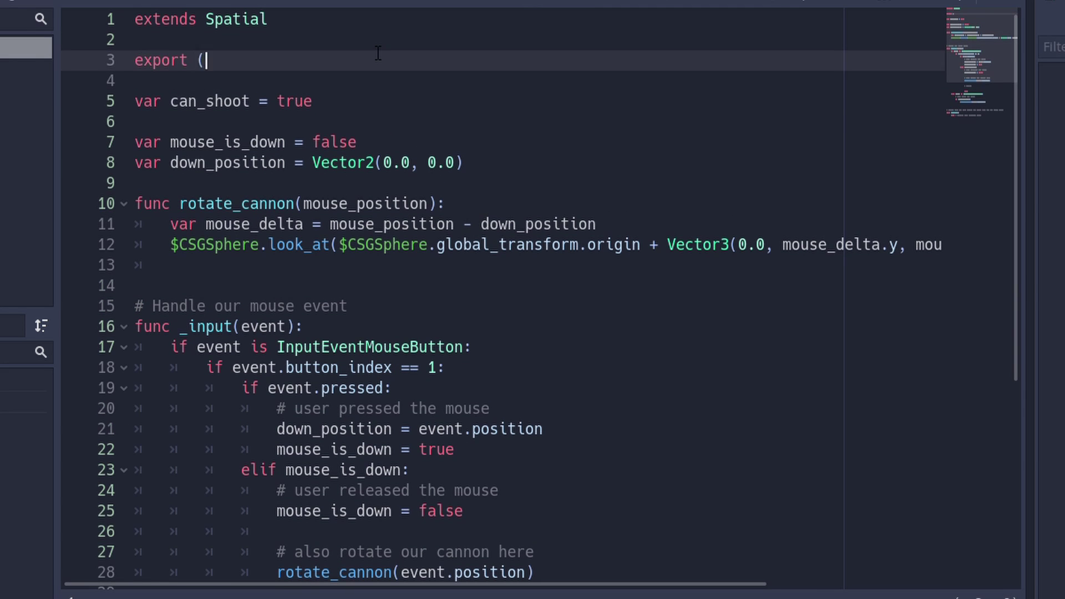
pyautogui.write('(PackedScene')
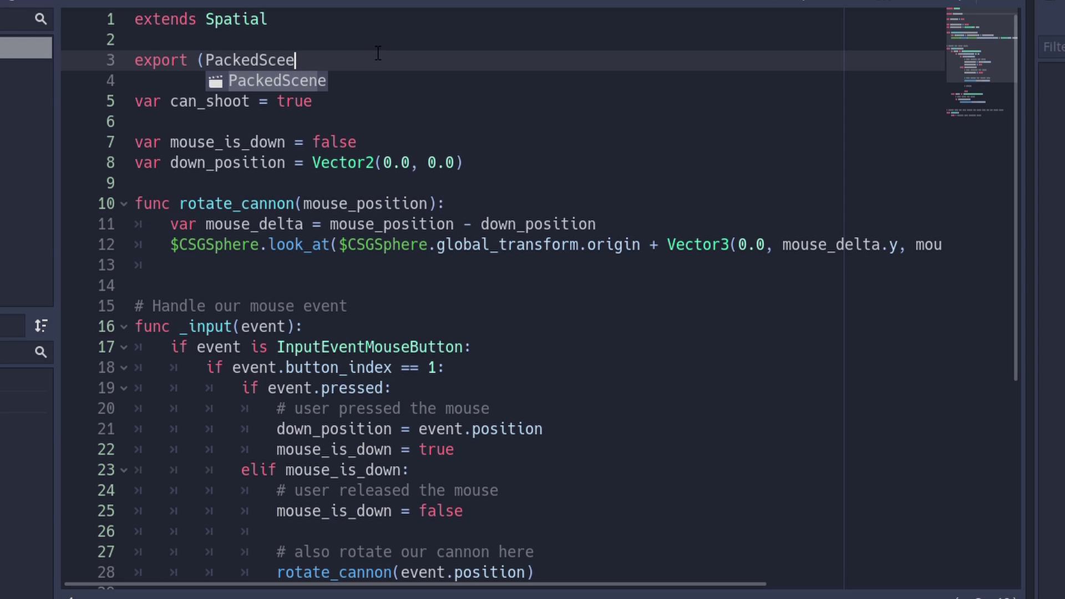
pyautogui.write(') var cannon')
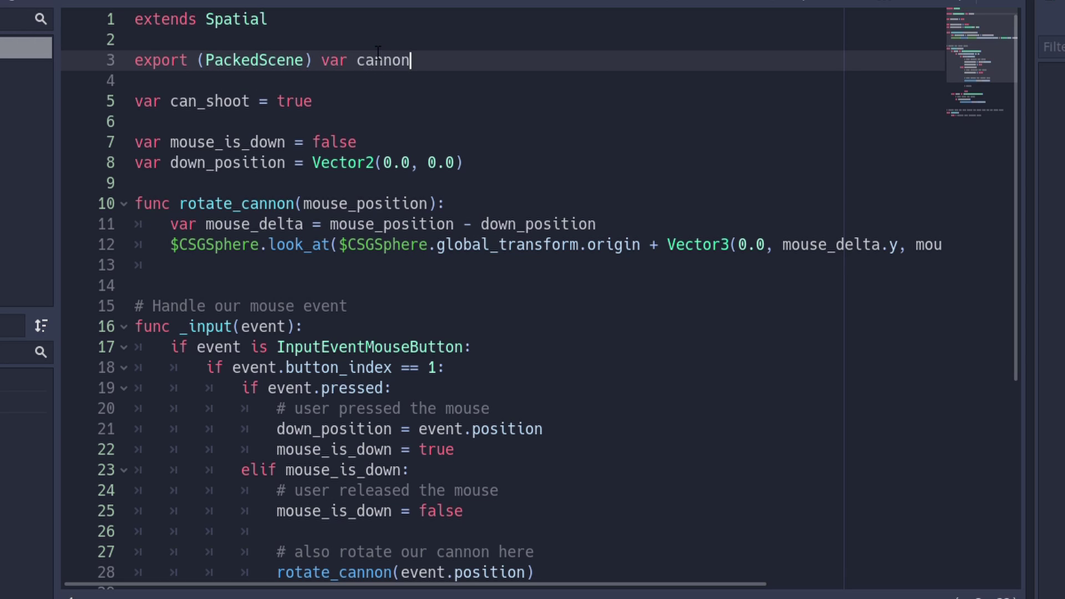
pyautogui.write('_ball=null')
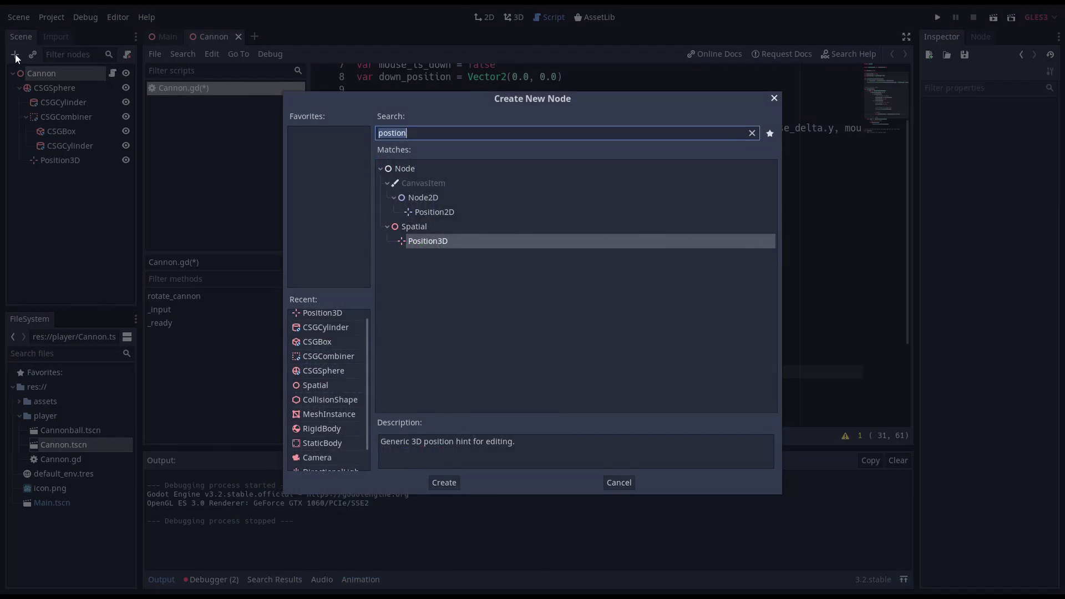
# - Create a Node2D in the Cannon scene and name it CannonBalls
pyautogui.write('Node2D')
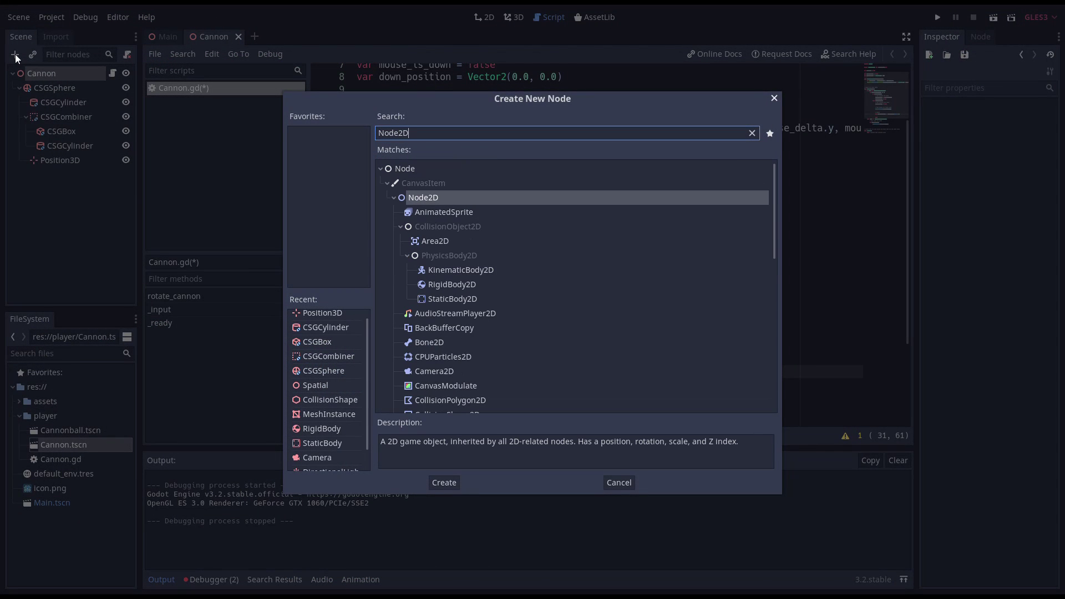
pyautogui.doubleClick(434, 198)
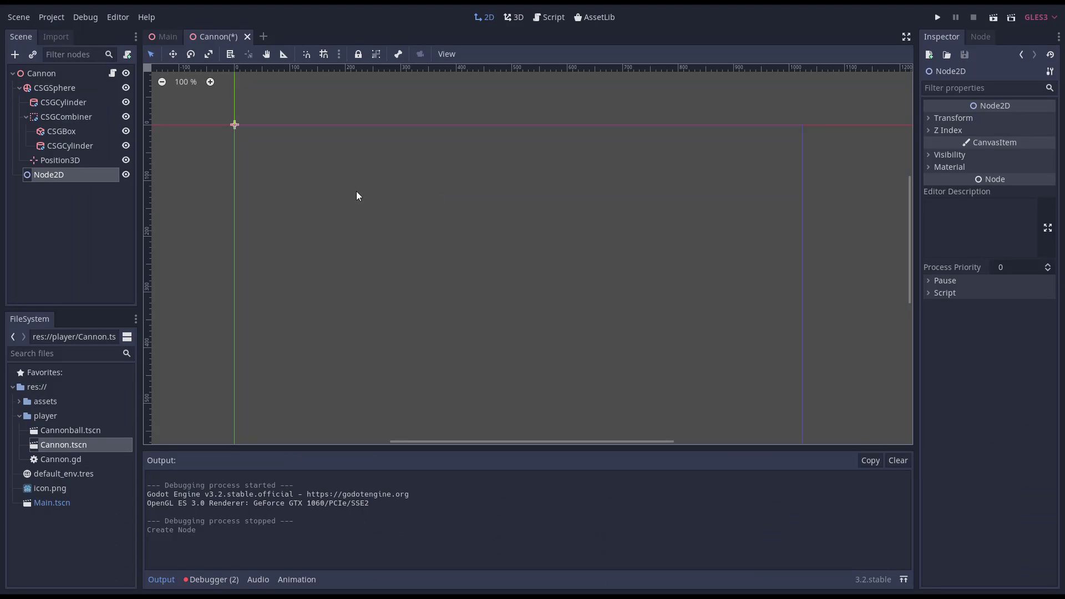
pyautogui.doubleClick(55, 175)
pyautogui.write('CannonBalls')
pyautogui.press('Return')
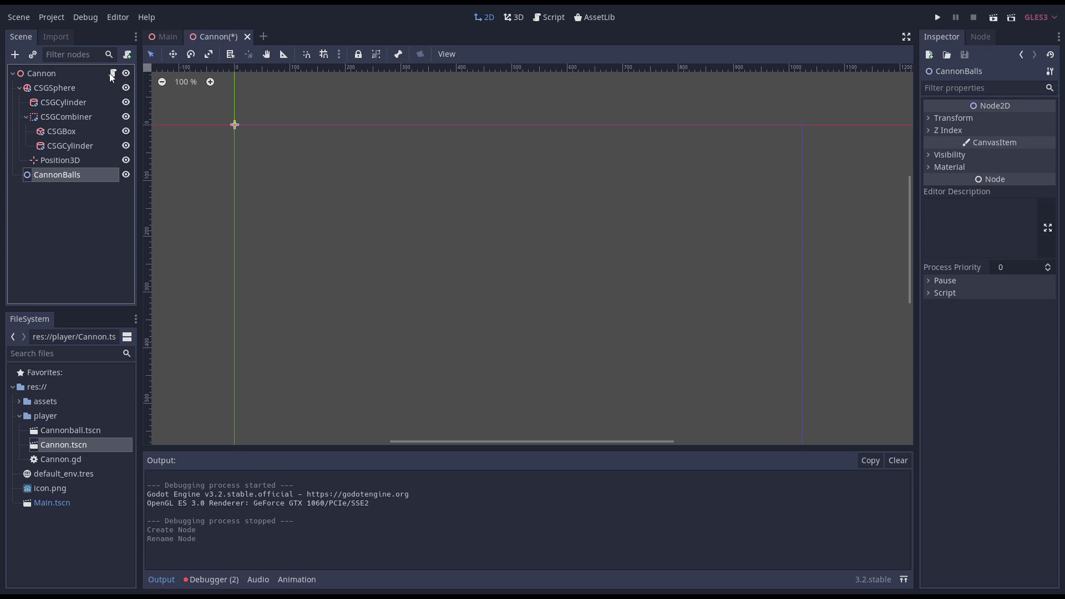
# - Rename the Position3D node to CannonBallSpawnPoint in the 3D workspace
pyautogui.hotkey('ctrl', 'F2')
pyautogui.click(78, 160)
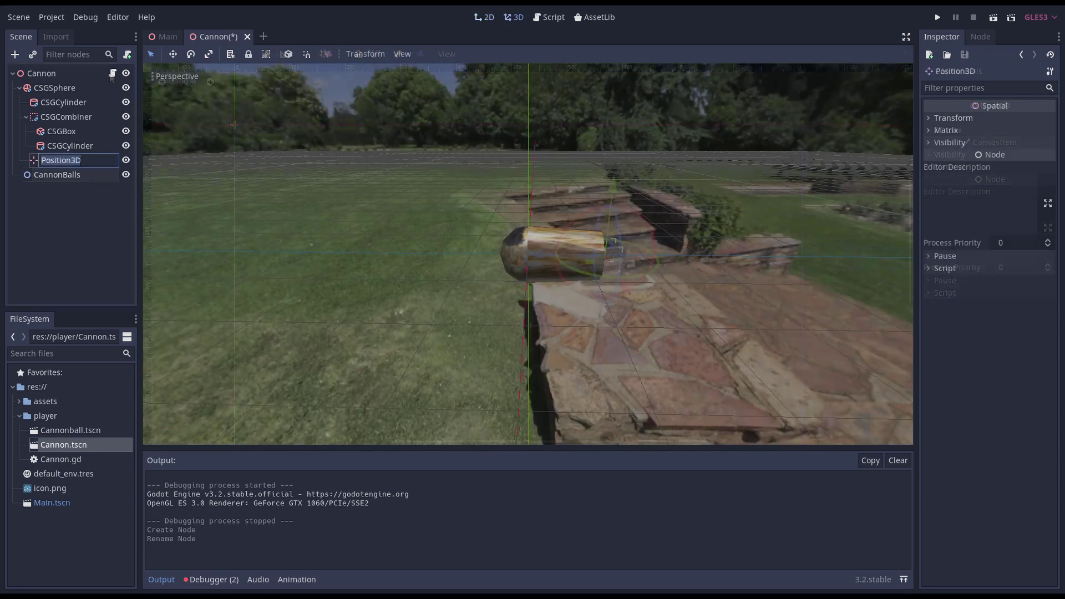
pyautogui.doubleClick(80, 161)
pyautogui.write('CannonBa')
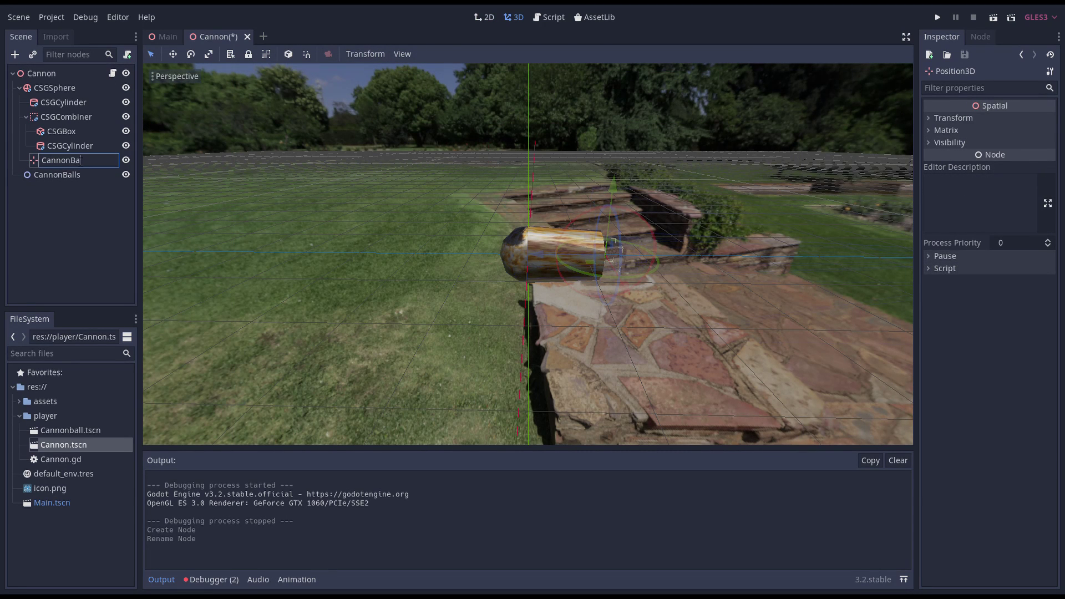
pyautogui.write('llSpawnPoint')
pyautogui.press('Return')
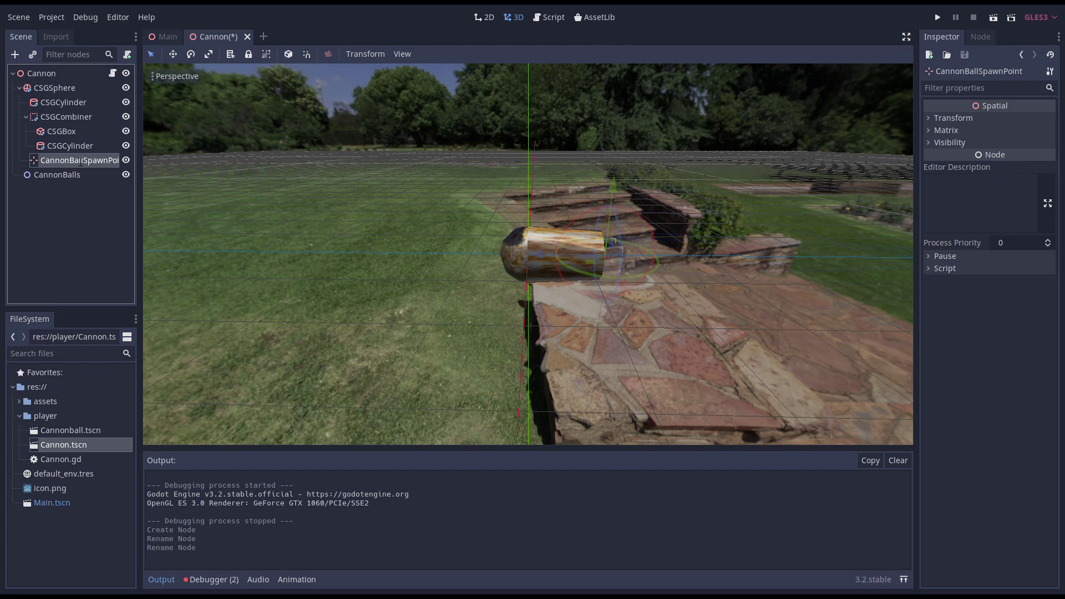
# - Instance a new cannonball and add it as a child of the $CannonBalls node
pyautogui.write('new_cannon_ball = ')
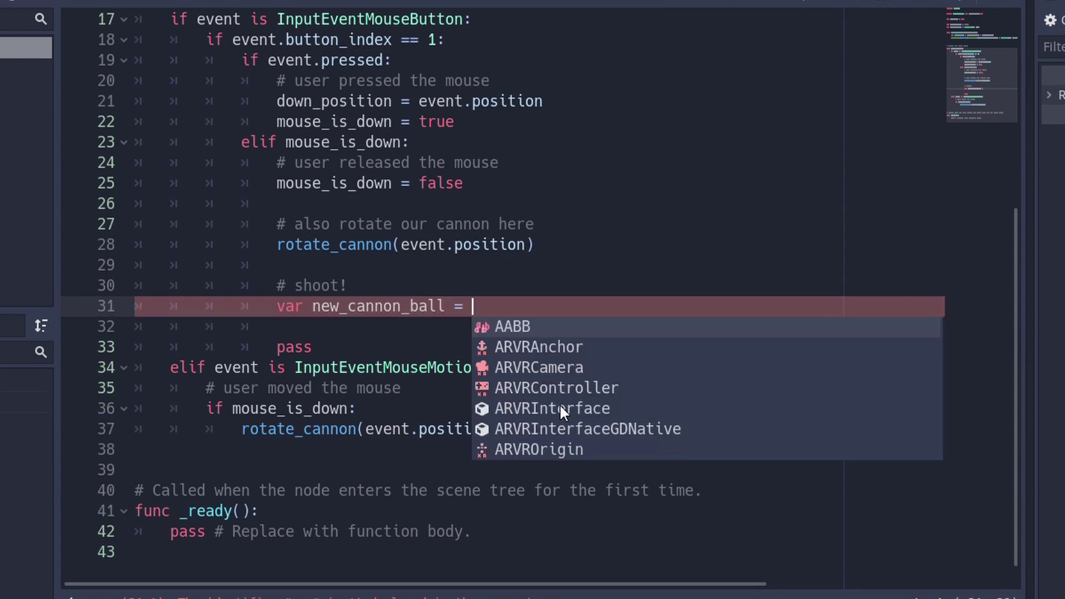
pyautogui.write('cannon_ball.instance()')
pyautogui.press('Return')
pyautogui.write('$Cann')
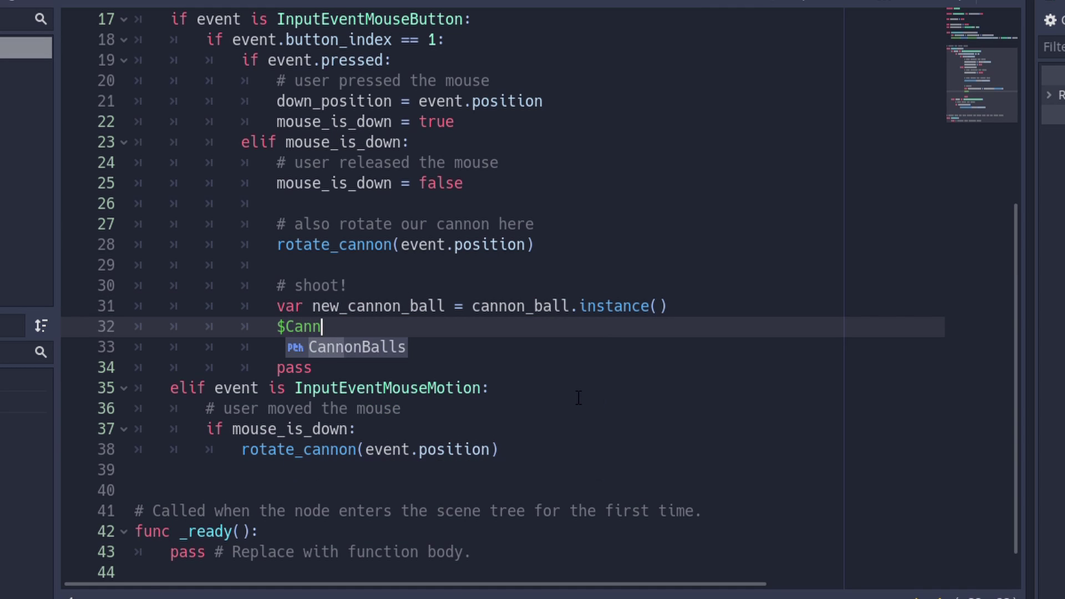
pyautogui.press('Return')
pyautogui.write('.add')
pyautogui.press('Return')
pyautogui.write('new_cannon_bal')
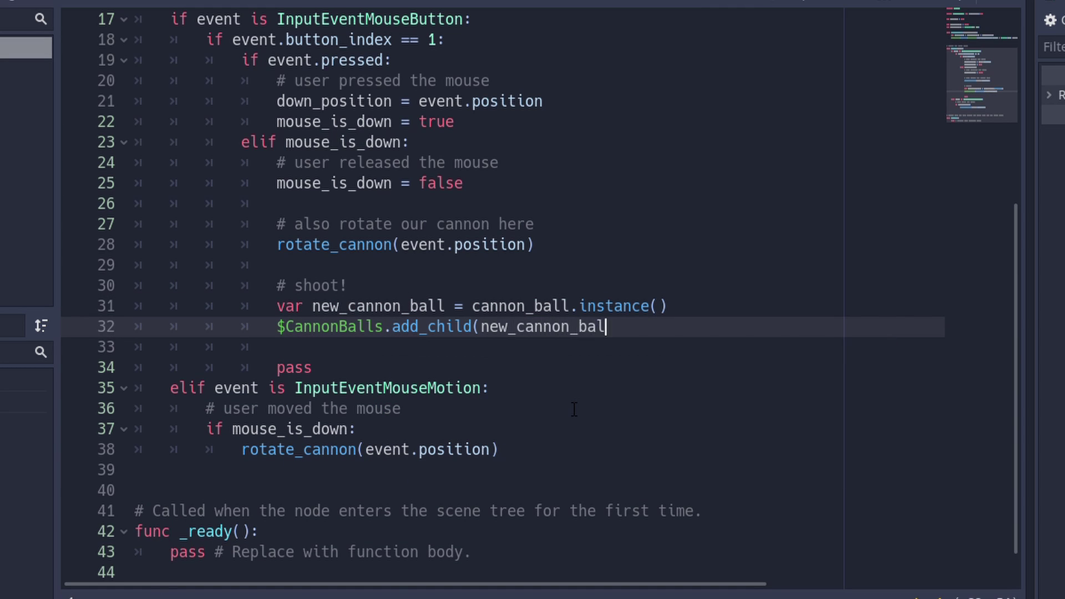
pyautogui.write('l)')
pyautogui.press('Return')
# - Place new_cannon_ball at the CSGSphere/CannonBallSpawnPoint's global_transform.origin
pyautogui.write('new_cann')
pyautogui.press('Return')
pyautogui.write('.global_transform.origin = $CSG')
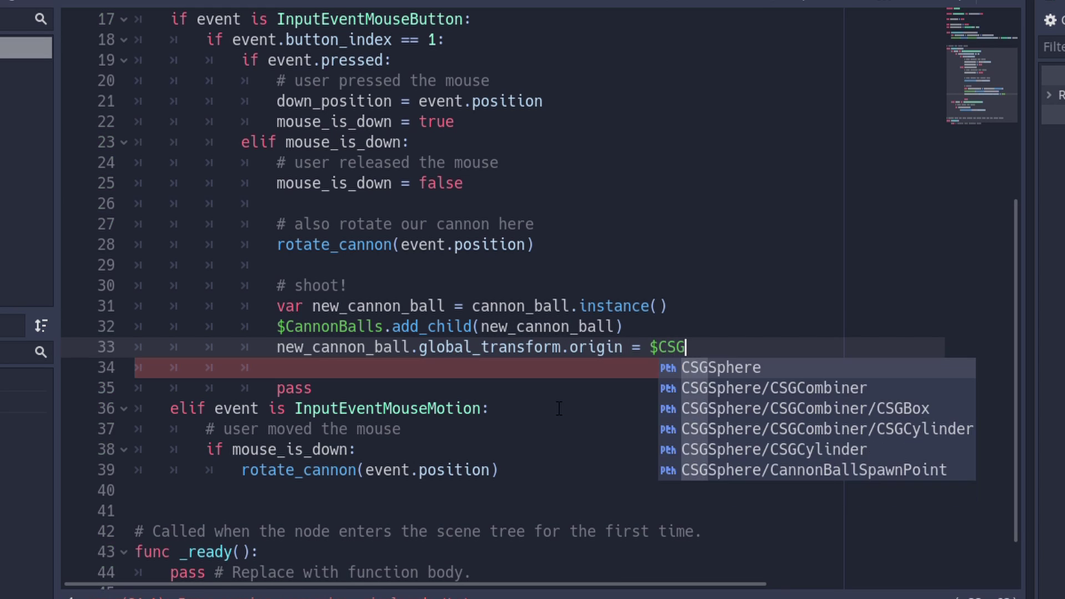
pyautogui.press('Down')
pyautogui.press('Down')
pyautogui.press('Down')
pyautogui.press('Down')
pyautogui.press('Down')
pyautogui.press('Return')
pyautogui.write('.global_t')
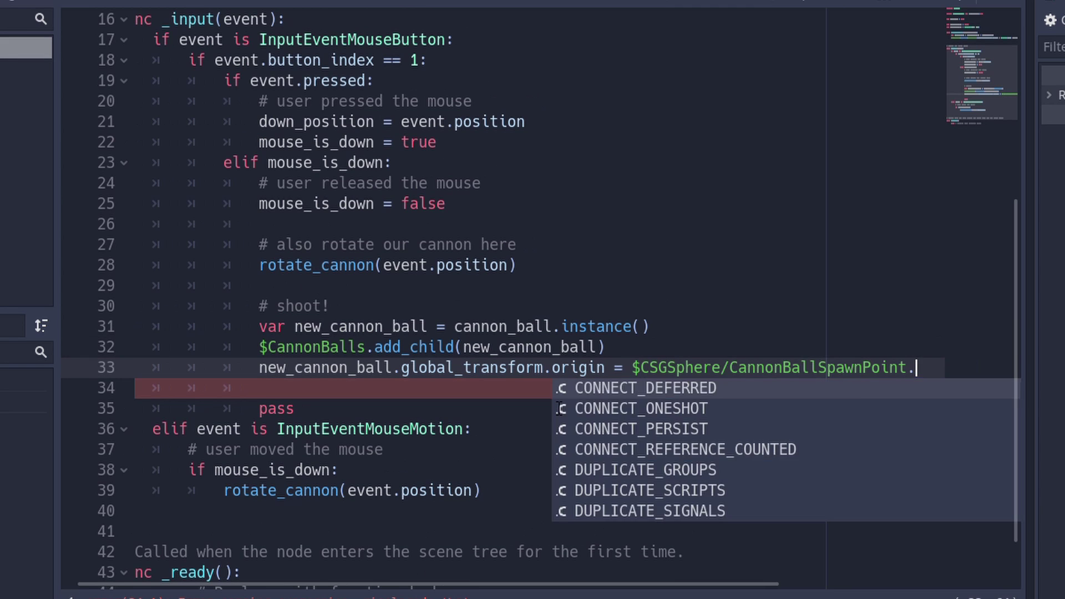
pyautogui.write('ransform.origin')
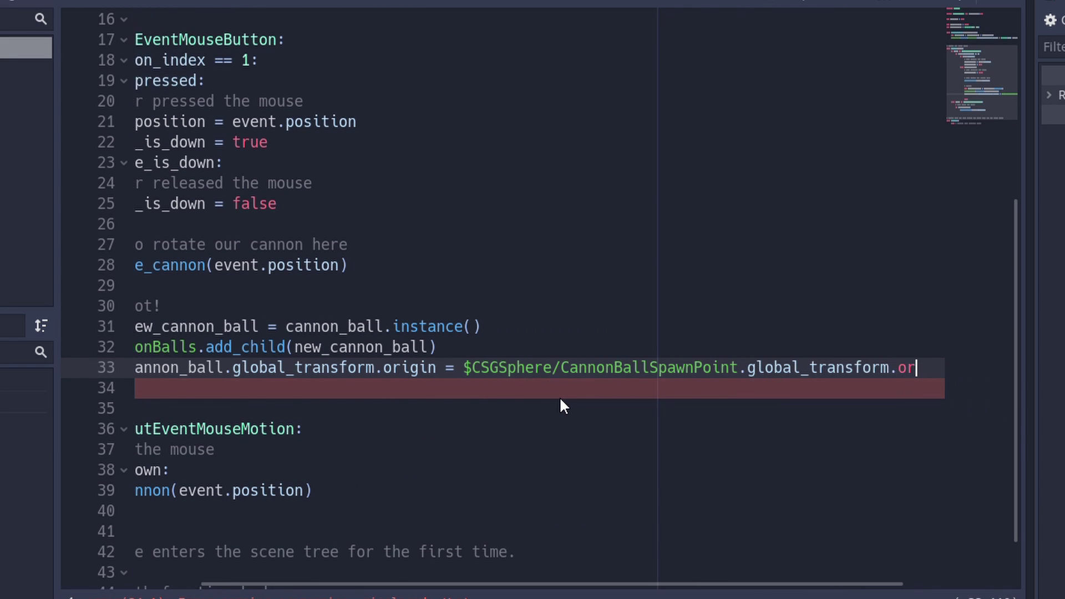
pyautogui.press('Return')
# - Start a shoot_strength variable declaration below the down_position variable
pyautogui.press('Up')
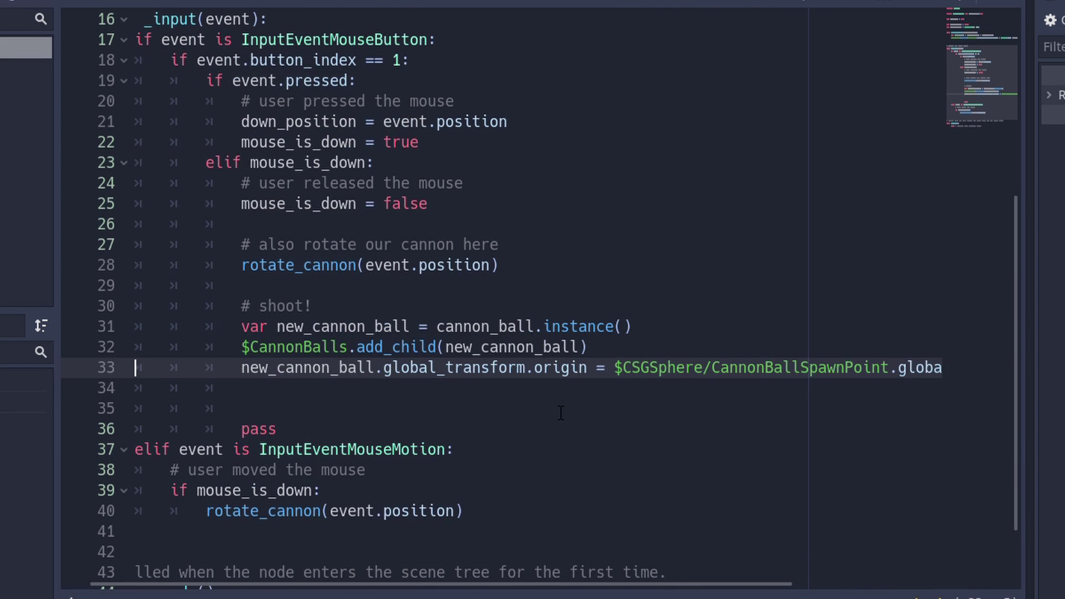
pyautogui.scroll(5, 560, 414)
pyautogui.click(467, 162)
pyautogui.press('Return')
pyautogui.write('var shoot_strength = 0.1')
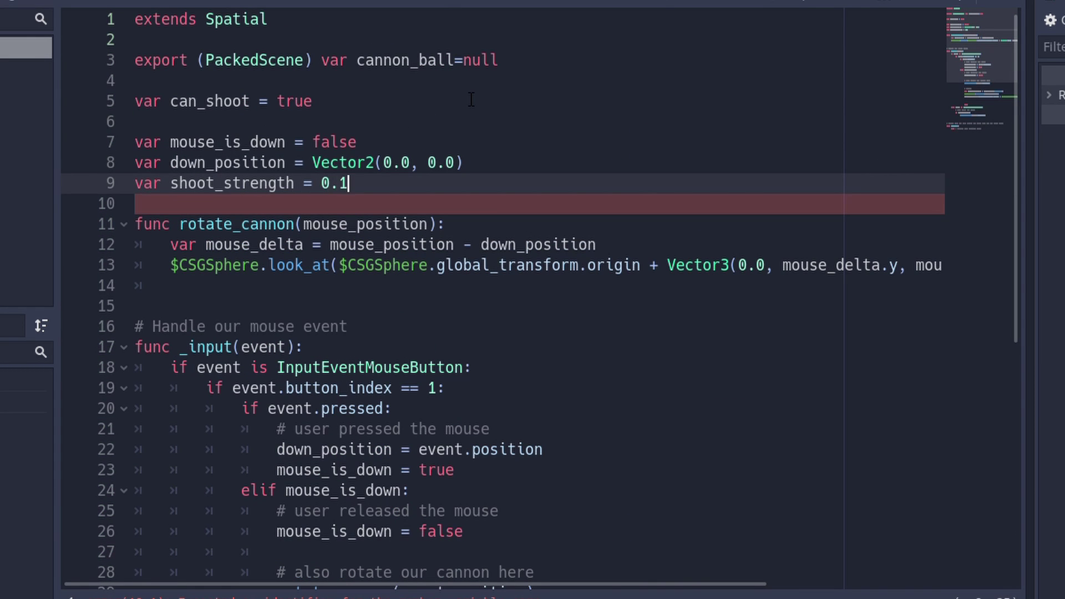
# - Add mouse_delta and set linear_velocity to Vector3(0.0, down_position.y, down_position.x) * shoot_strength
pyautogui.scroll(-7, 471, 100)
pyautogui.click(355, 316)
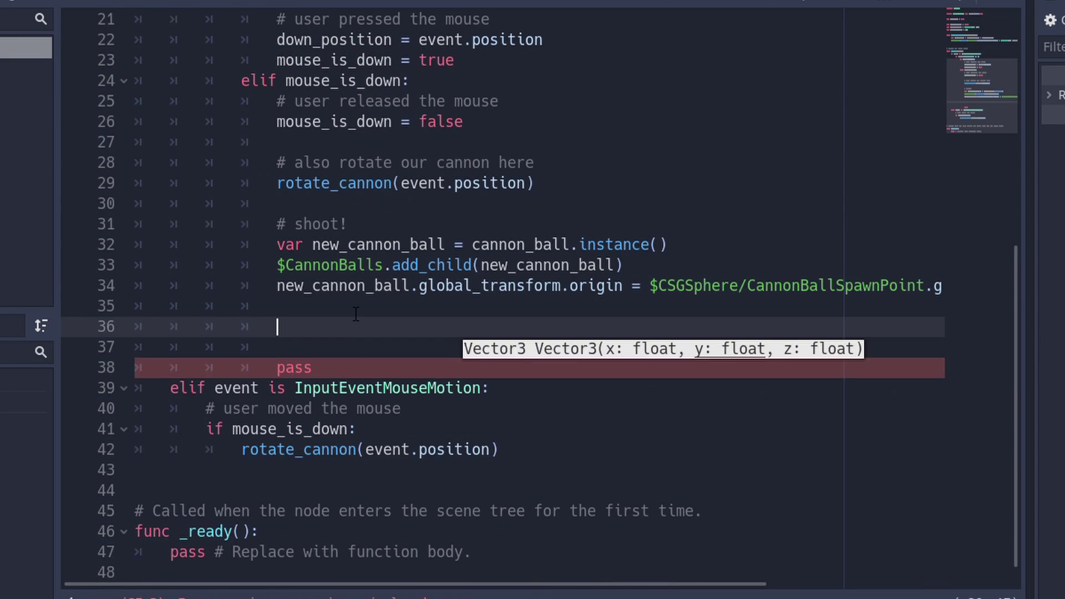
pyautogui.write('var mouse_delta = event.position -')
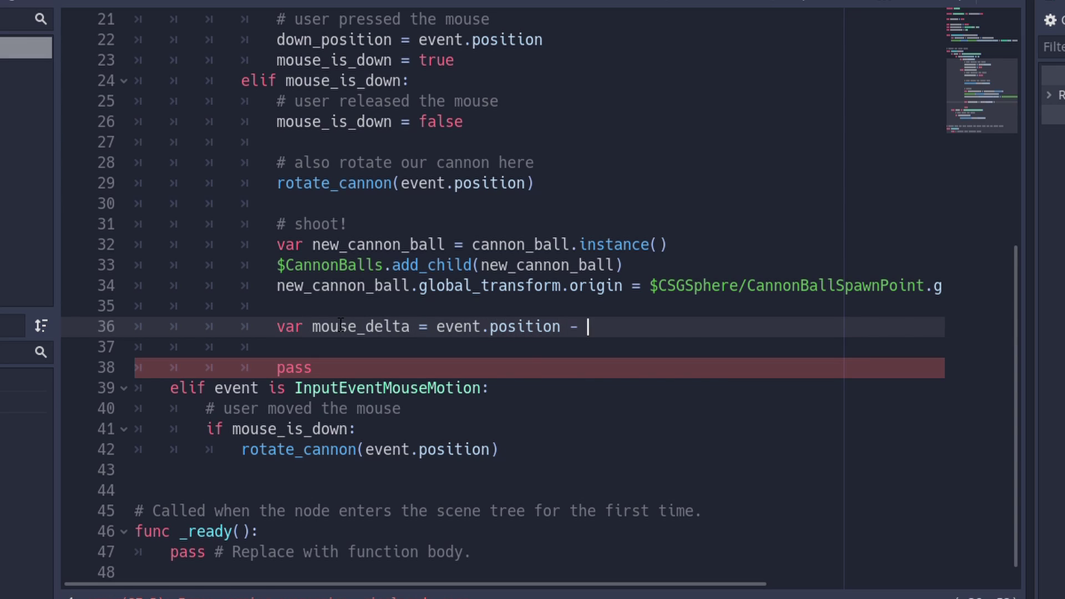
pyautogui.write(' down_position')
pyautogui.press('Return')
pyautogui.write('new_cannon_ball')
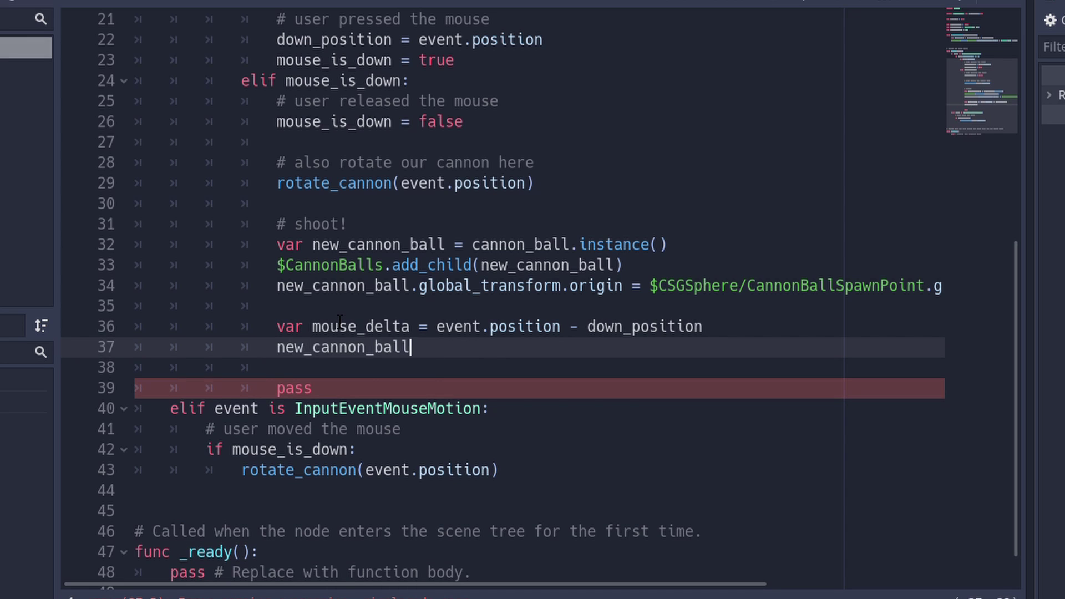
pyautogui.write('.linear_velocity = Vecto')
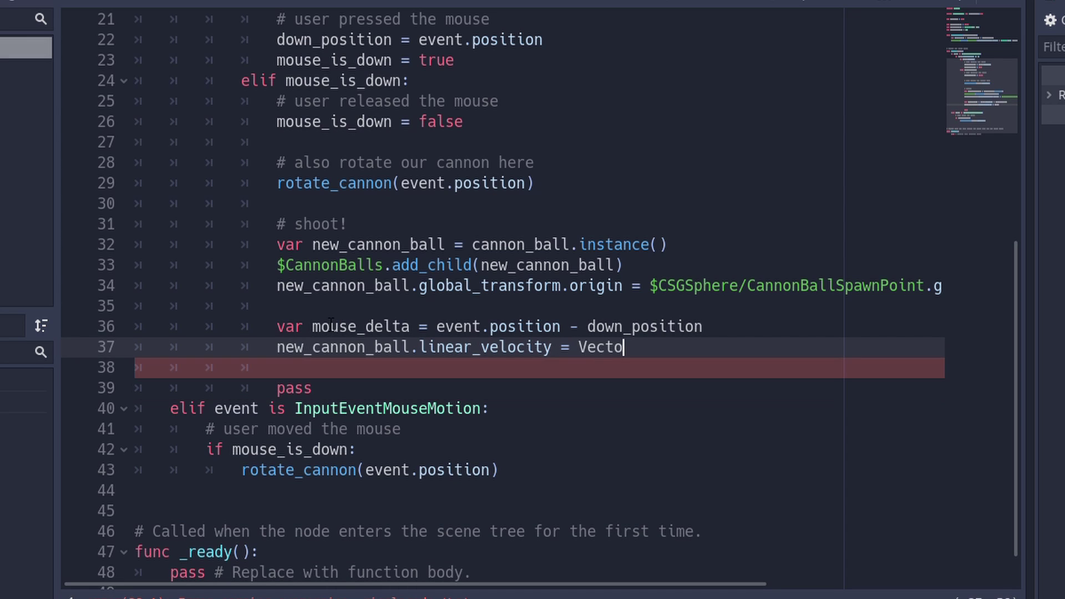
pyautogui.write('r3(0.0, down_po')
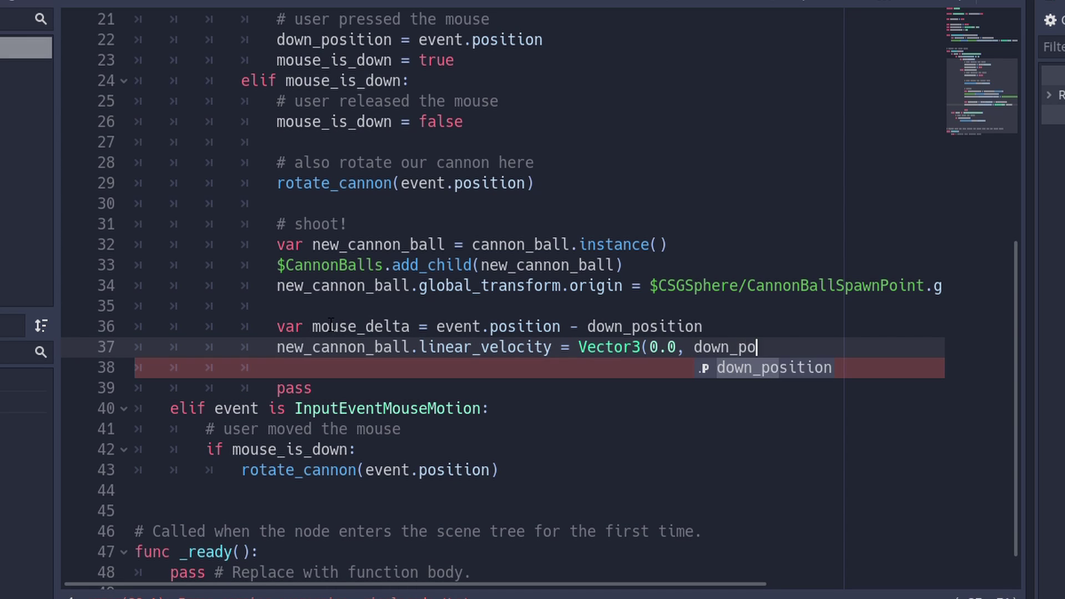
pyautogui.write('sition.y, down_position.x')
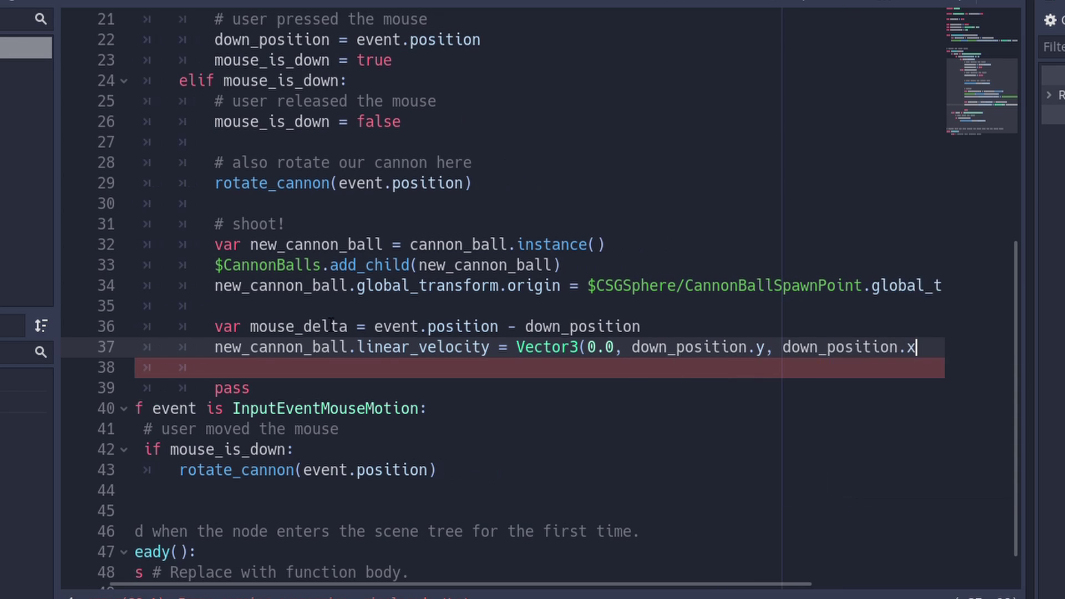
pyautogui.write(') * sho')
pyautogui.press('Return')
pyautogui.press('Return')
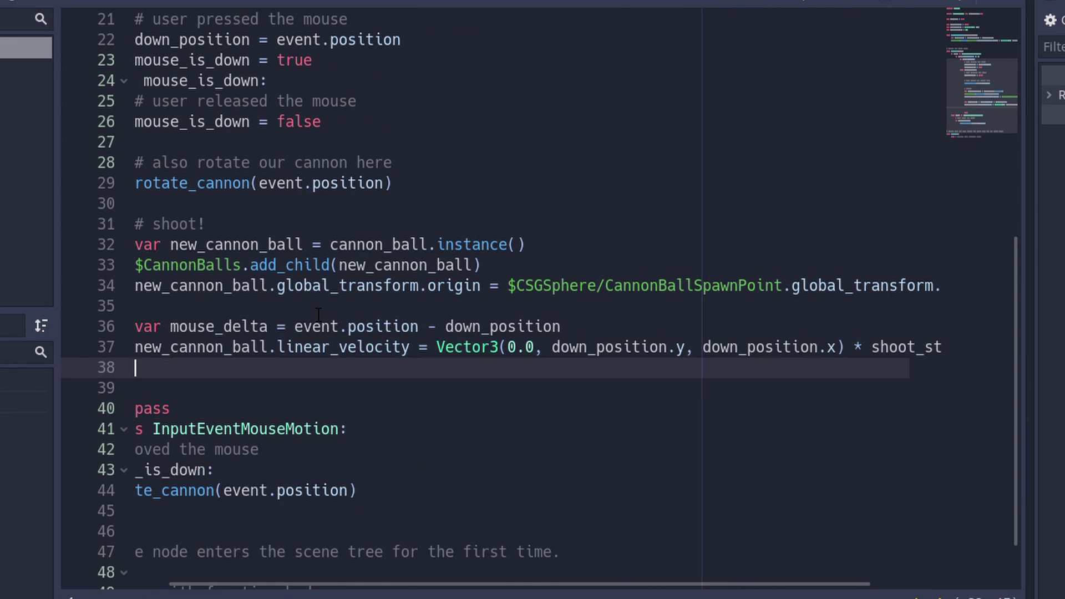
# - Add a cooldown comment, set can_shoot = false, and delete the leftover pass line
pyautogui.press('Return')
pyautogui.write('# put our shooting on a cooldown')
pyautogui.press('Return')
pyautogui.write('can_')
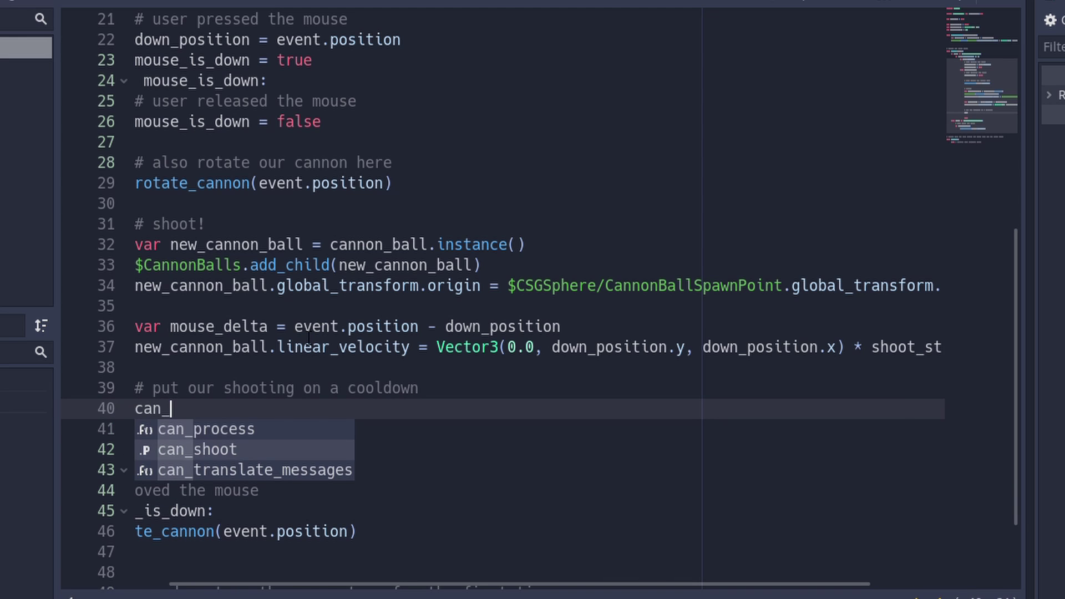
pyautogui.write('shoot = false')
pyautogui.press('Down')
pyautogui.hotkey('shift', 'Down')
pyautogui.hotkey('shift', 'Down')
pyautogui.press('BackSpace')
pyautogui.press('Up')
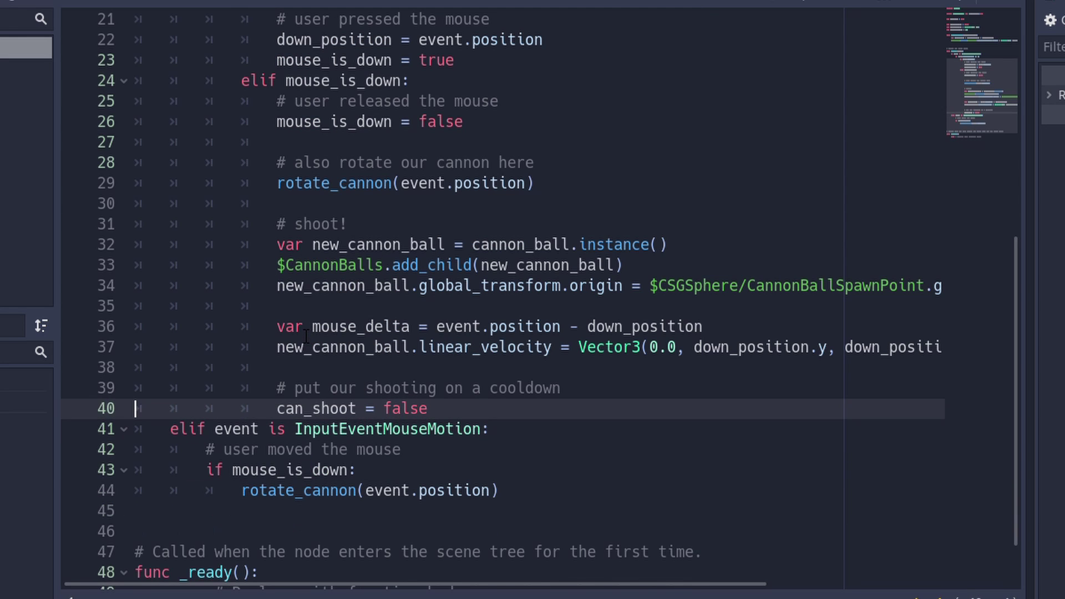
# - Append 'and can_shoot' to the mouse-press condition on line 20
pyautogui.press('Up')
pyautogui.press('Up')
pyautogui.press('Up')
pyautogui.press('Up')
pyautogui.press('Up')
pyautogui.press('Up')
pyautogui.press('Up')
pyautogui.press('Up')
pyautogui.press('Up')
pyautogui.press('Up')
pyautogui.press('Up')
pyautogui.press('Up')
pyautogui.press('Up')
pyautogui.press('Up')
pyautogui.press('Up')
pyautogui.press('Up')
pyautogui.press('Up')
pyautogui.press('Up')
pyautogui.press('Up')
pyautogui.press('Up')
pyautogui.press('End')
pyautogui.press('Left')
pyautogui.write('and can')
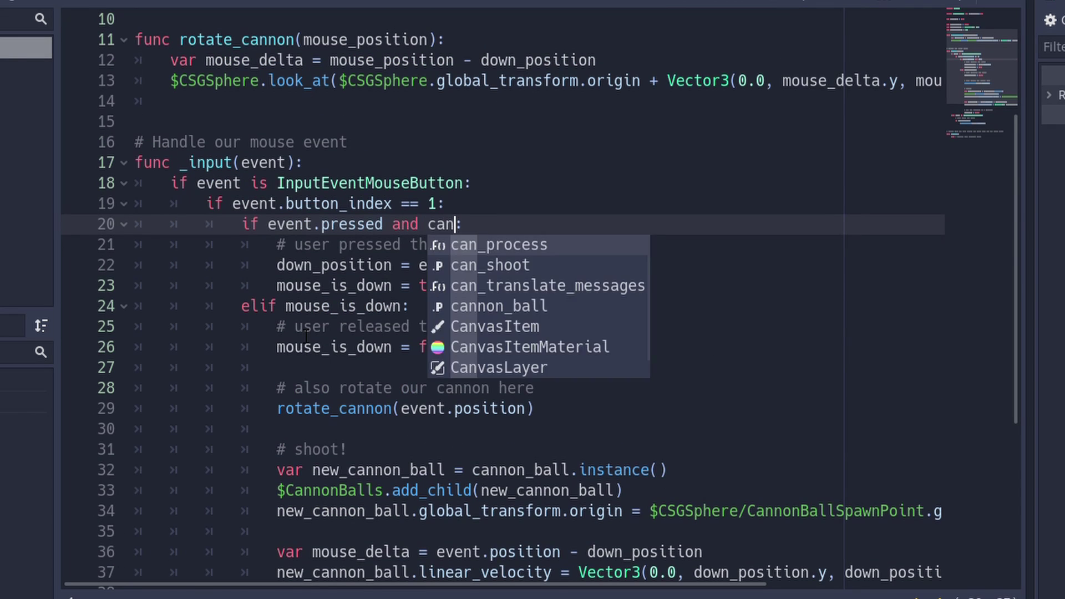
pyautogui.write('_shoot')
pyautogui.press('Return')
# - Add a Timer child to the Cannon node and rename it Cooldown
pyautogui.press('Down')
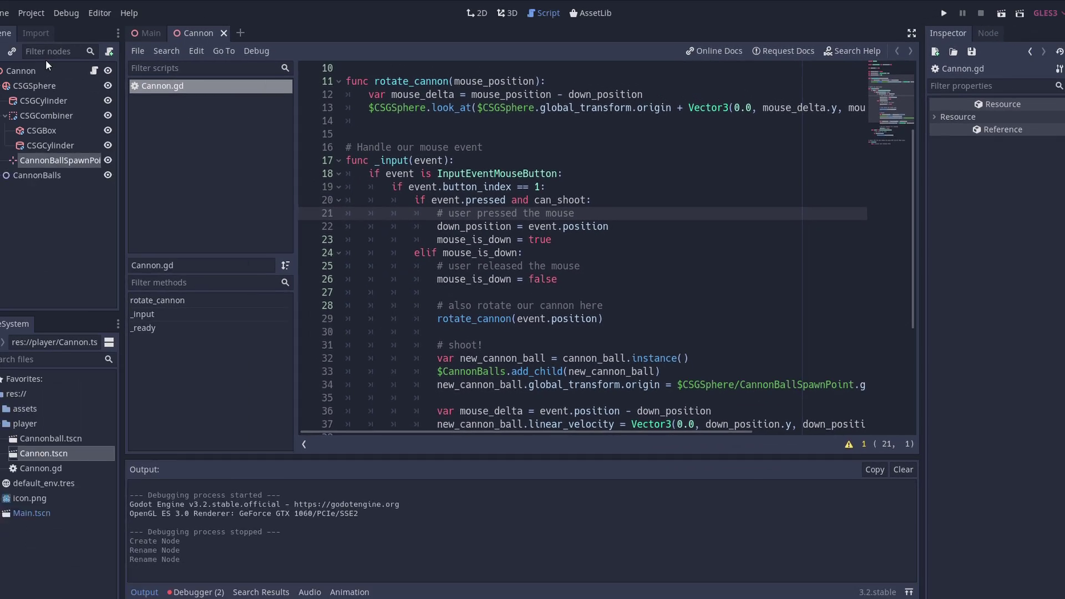
pyautogui.click(63, 72)
pyautogui.click(14, 55)
pyautogui.write('timer')
pyautogui.doubleClick(447, 187)
pyautogui.doubleClick(42, 189)
pyautogui.write('Cooldown')
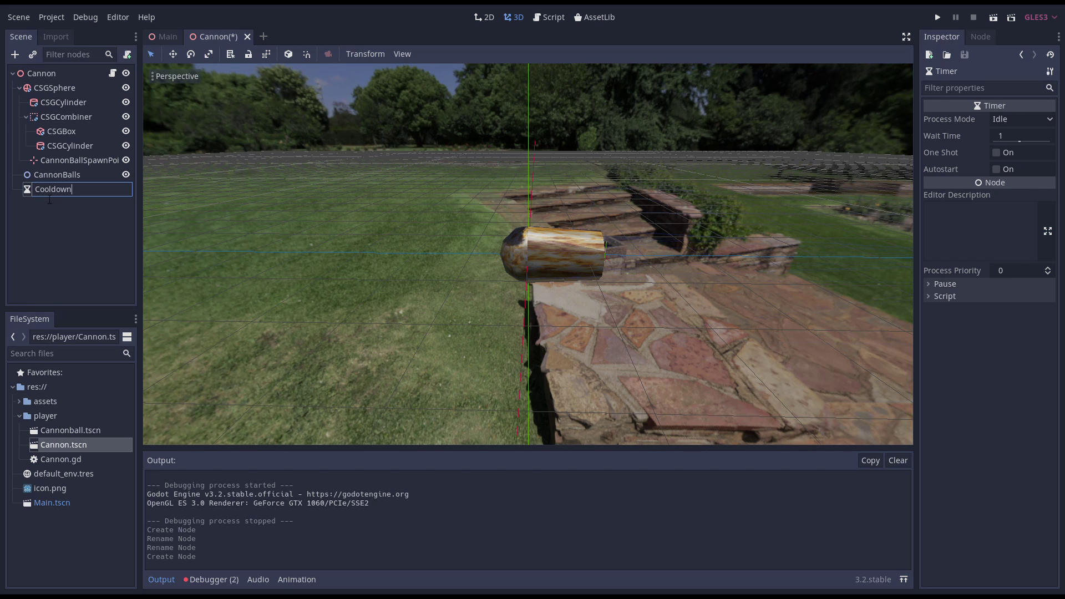
pyautogui.press('Return')
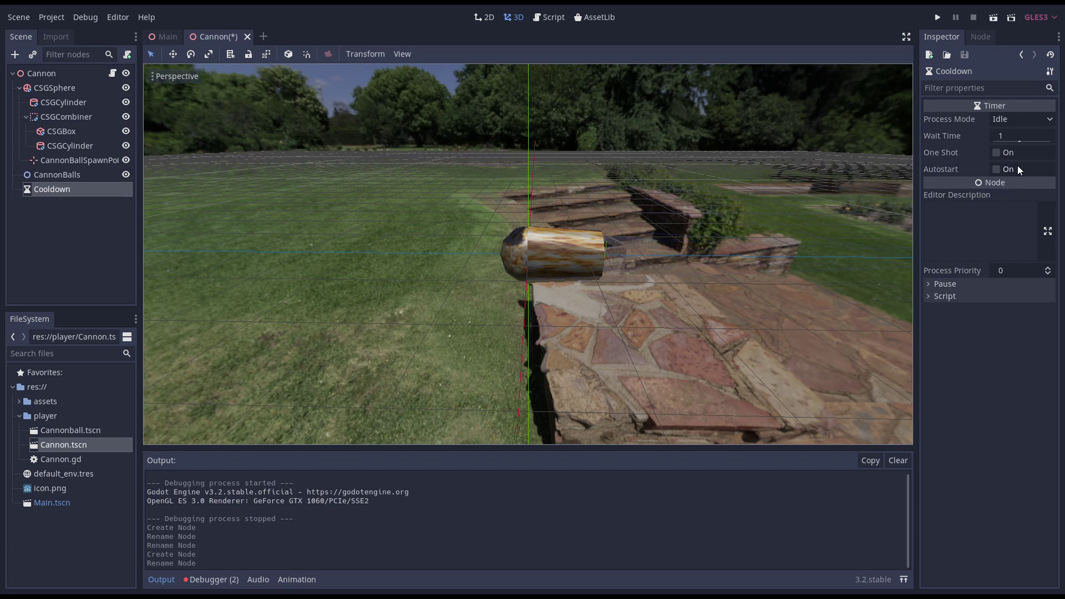
# - Make Cooldown one-shot and connect its timeout signal to a new Cannon script function
pyautogui.click(997, 153)
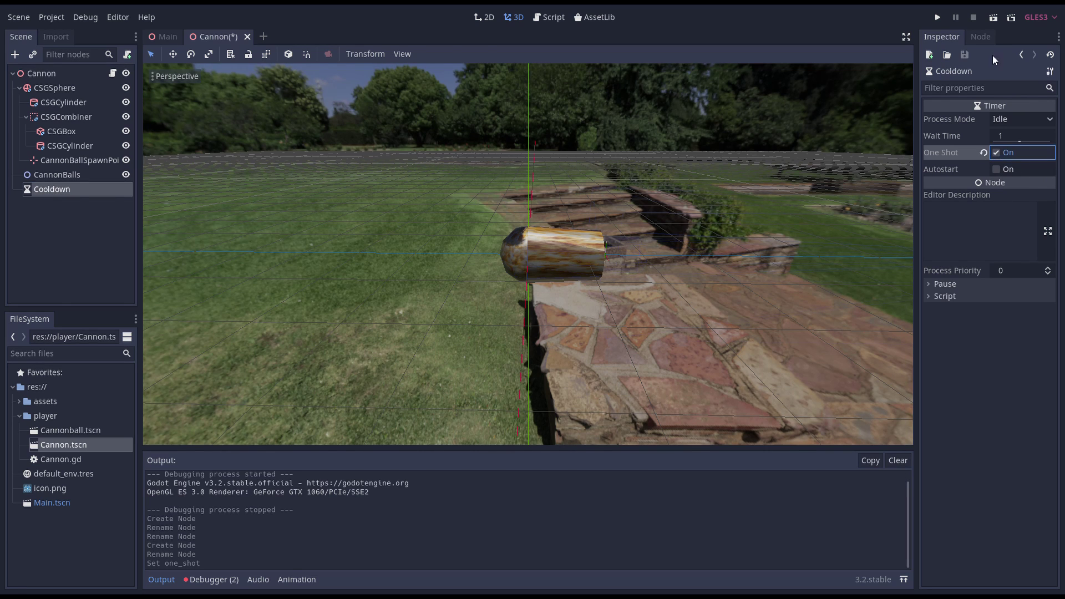
pyautogui.click(980, 37)
pyautogui.click(972, 87)
pyautogui.click(1035, 579)
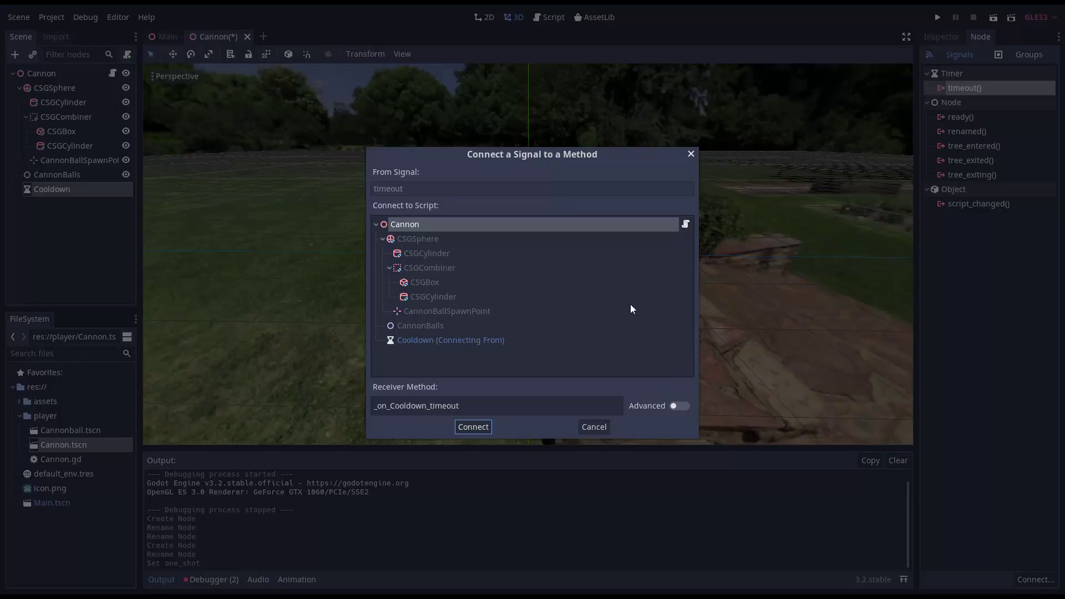
pyautogui.click(465, 427)
# - Make _on_Cooldown_timeout set can_shoot = true, removing its placeholder pass line
pyautogui.press('Up')
pyautogui.press('End')
pyautogui.press('Return')
pyautogui.write('can_shoot = true')
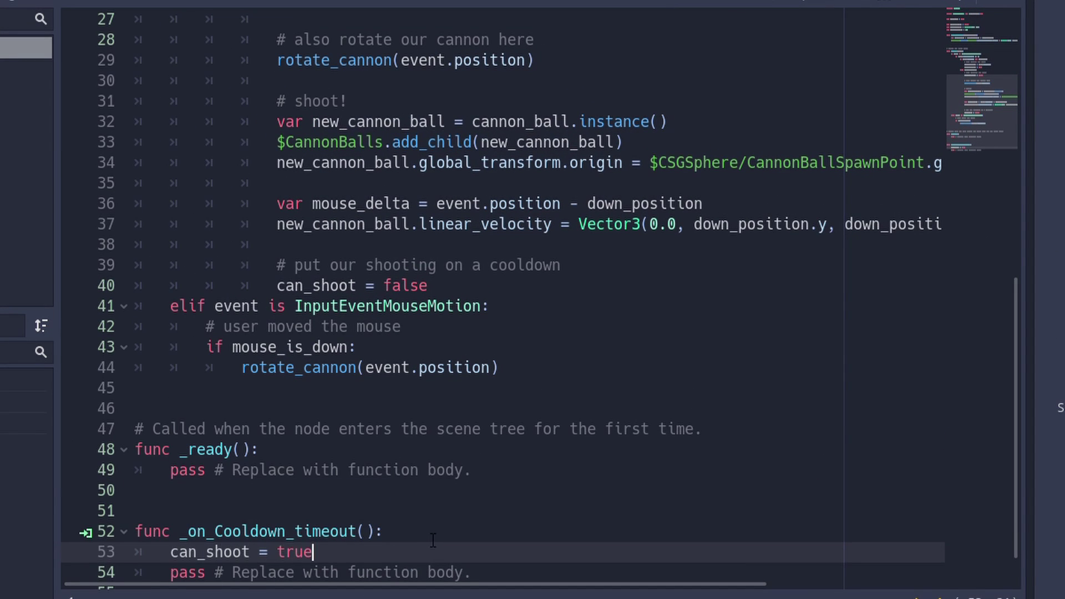
pyautogui.tripleClick(425, 550)
pyautogui.press('BackSpace')
pyautogui.press('Up')
pyautogui.press('Up')
pyautogui.press('Up')
pyautogui.press('BackSpace')
# - Call $Cooldown.start() right after can_shoot = false
pyautogui.press('Up')
pyautogui.press('Up')
pyautogui.press('Up')
pyautogui.press('Up')
pyautogui.press('Up')
pyautogui.press('Up')
pyautogui.press('Up')
pyautogui.press('Up')
pyautogui.press('Up')
pyautogui.press('Left')
pyautogui.press('Return')
pyautogui.write('$Cooldown.start()')
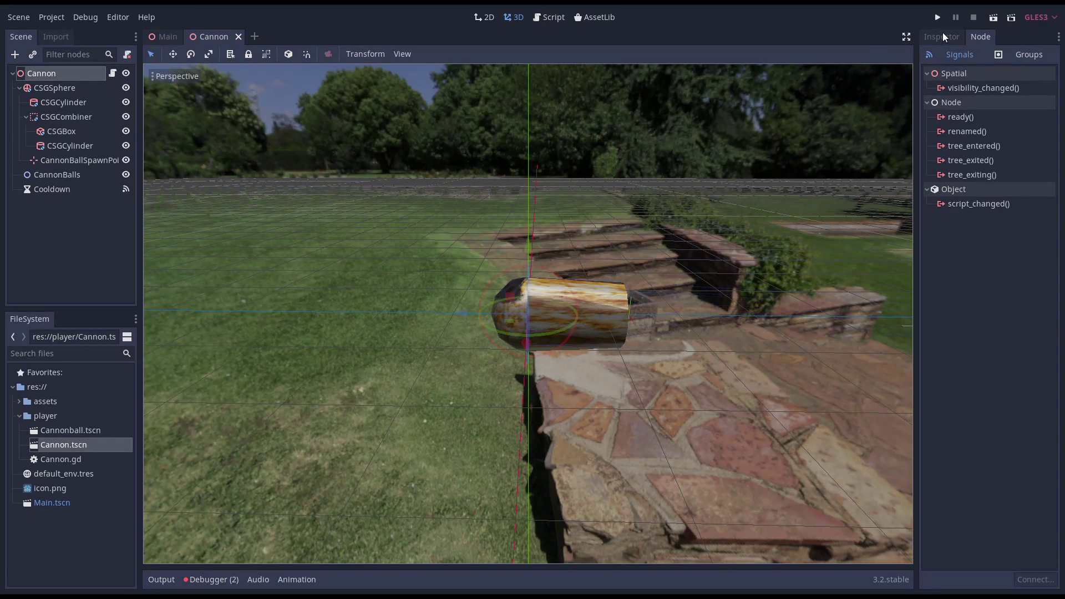
# - Load the cannonball scene from the player folder into the Cannon Ball property
pyautogui.click(943, 37)
pyautogui.click(1049, 120)
pyautogui.click(1027, 158)
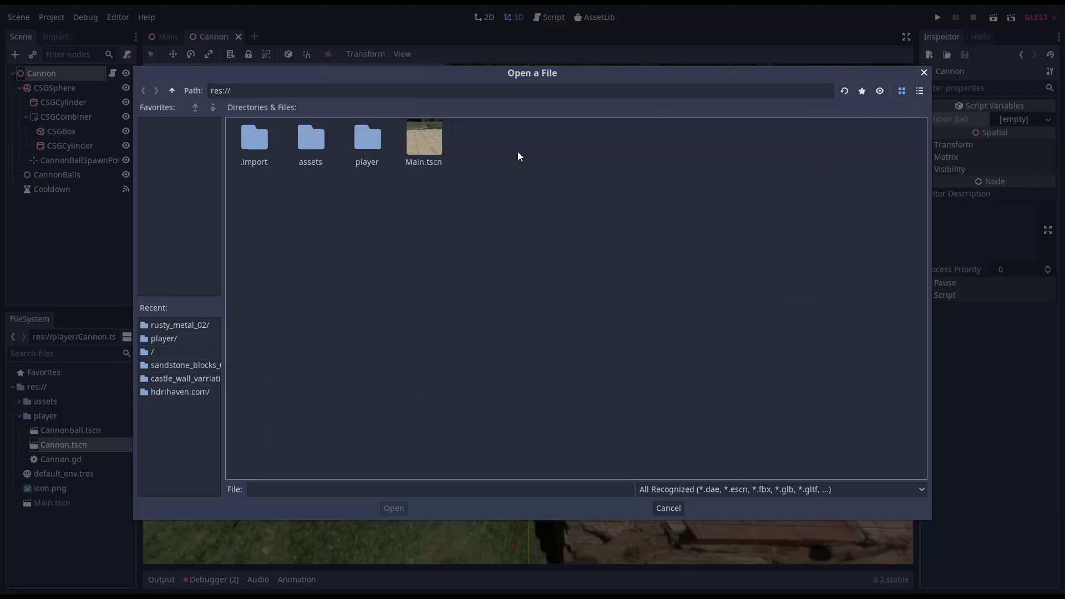
pyautogui.doubleClick(355, 145)
pyautogui.doubleClick(254, 140)
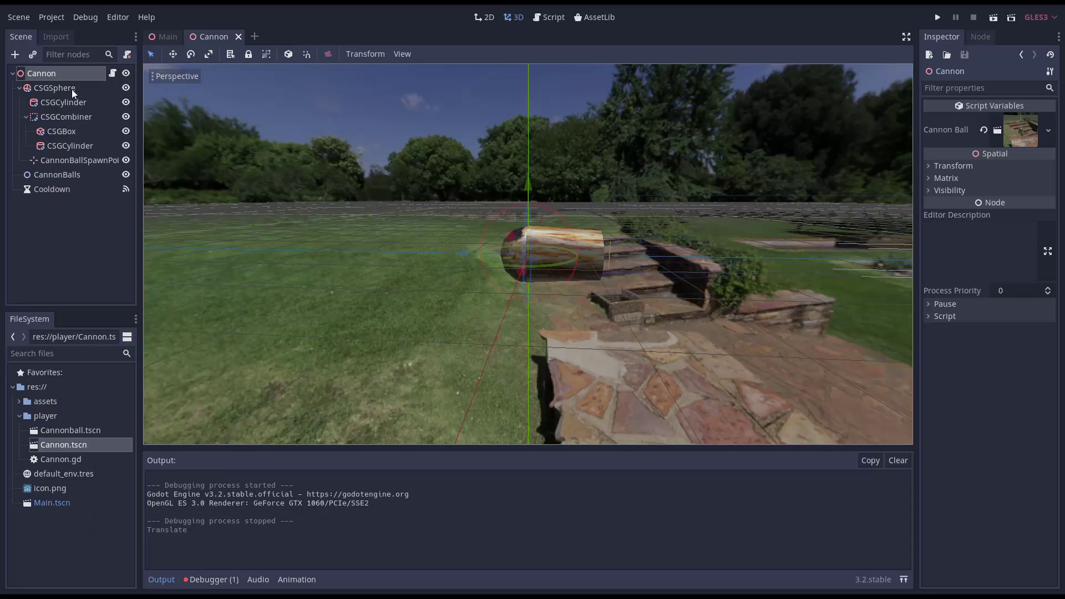
# - Drag CannonBallSpawnPoint along the Z axis to the barrel's end
pyautogui.click(68, 160)
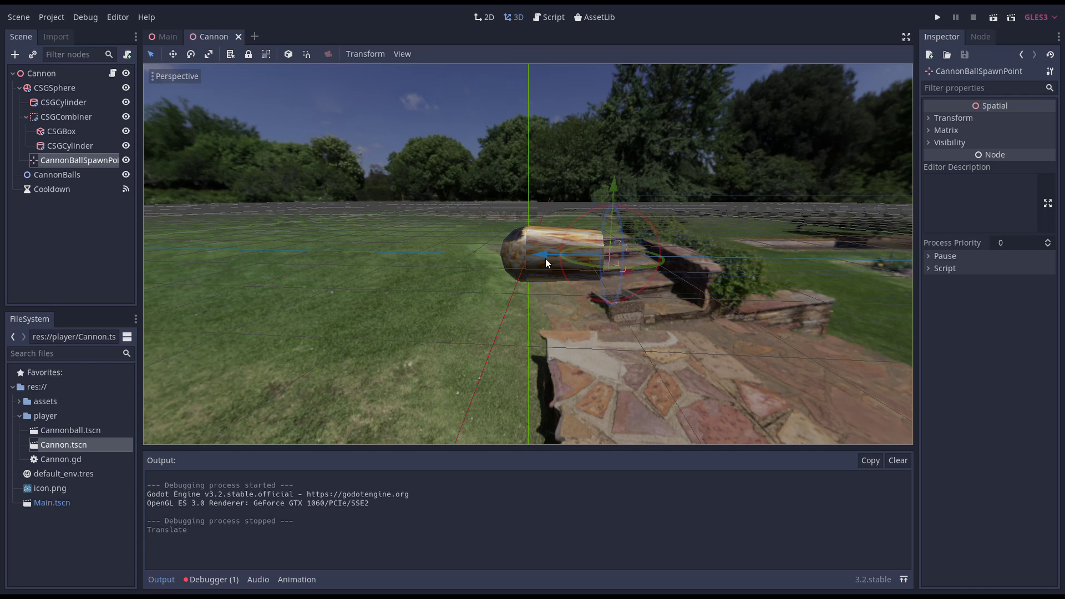
pyautogui.moveTo(544, 258); pyautogui.dragTo(571, 258)
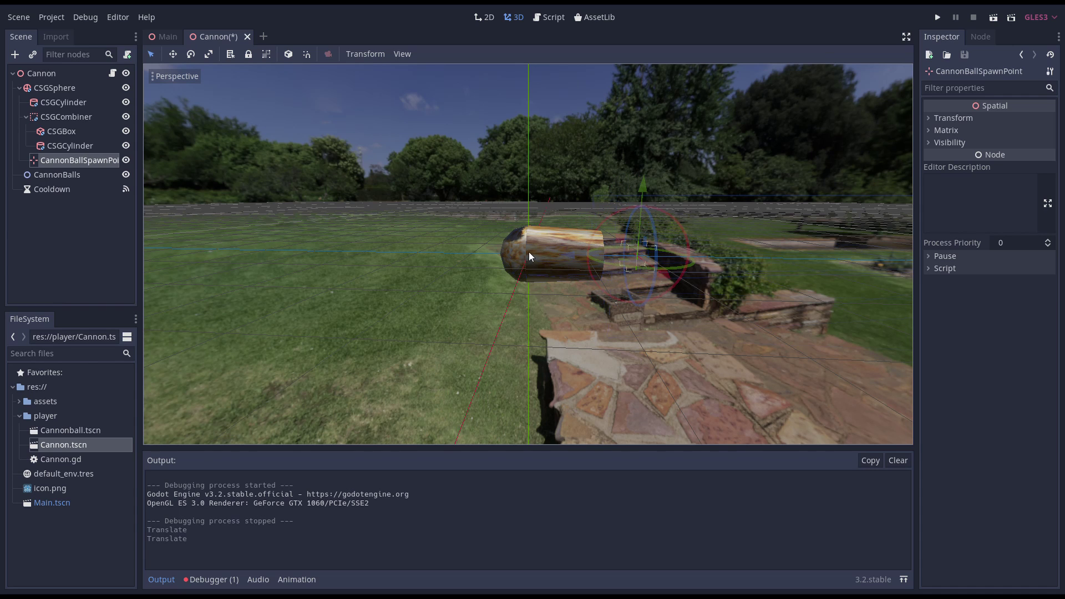
pyautogui.click(112, 73)
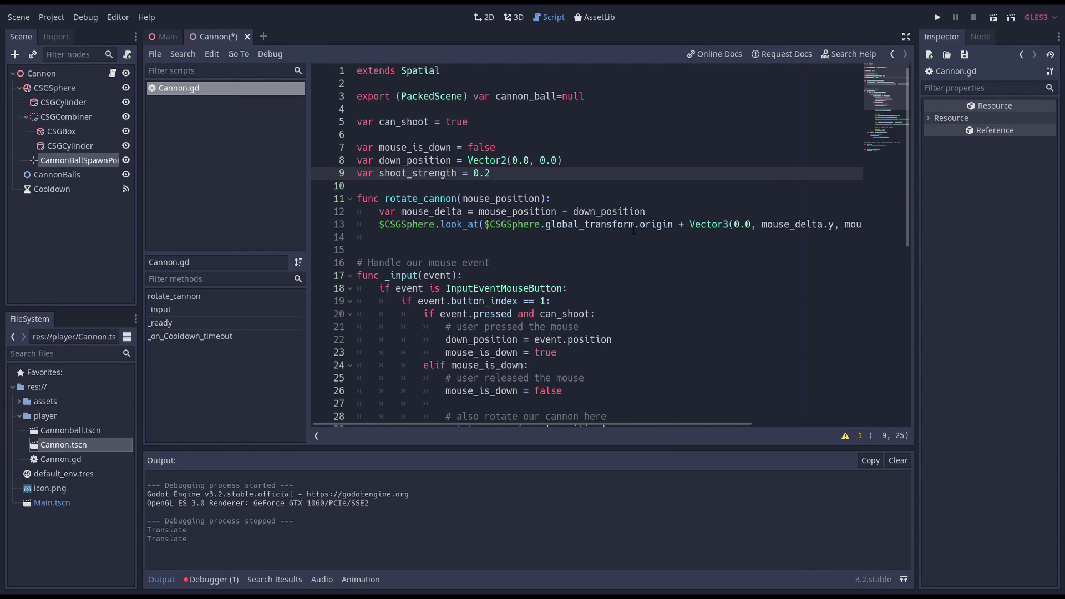
# - Replace both down_position references in the velocity line with mouse_delta, then save and run with F5
pyautogui.scroll(-8, 633, 229)
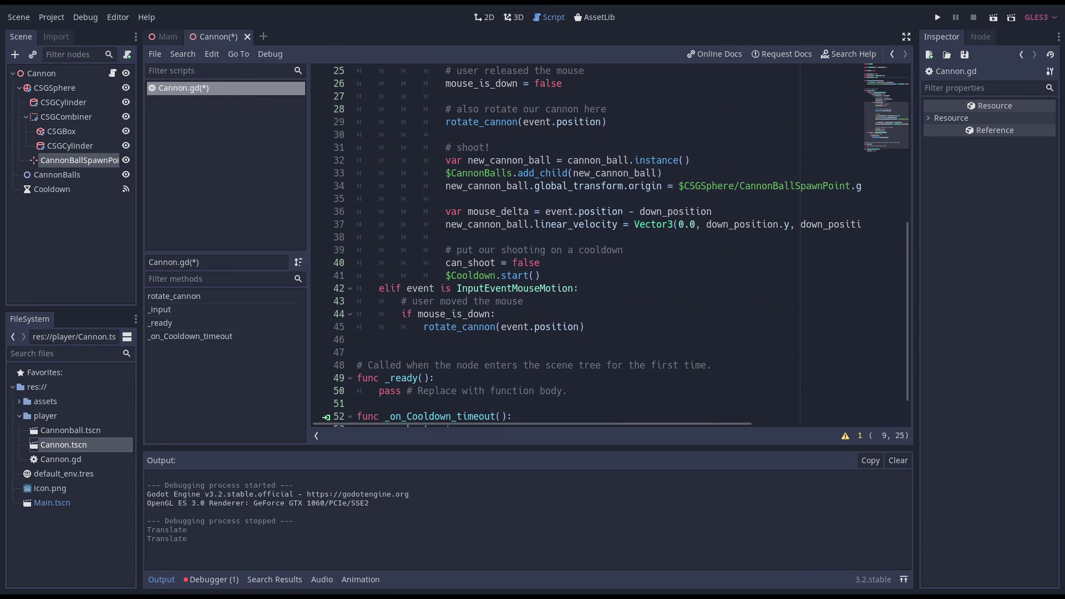
pyautogui.click(513, 211)
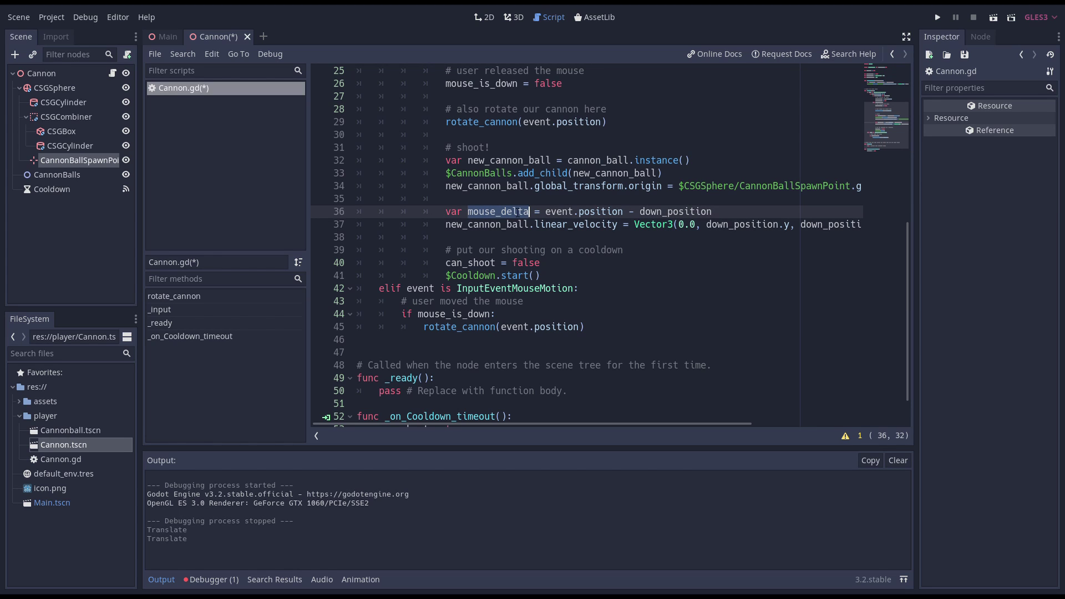
pyautogui.doubleClick(714, 224)
pyautogui.write('mouse_delta')
pyautogui.doubleClick(823, 225)
pyautogui.press('F5')
# - Fire two cannonballs by clicking inside the running game window
pyautogui.click(473, 297)
pyautogui.click(466, 299)
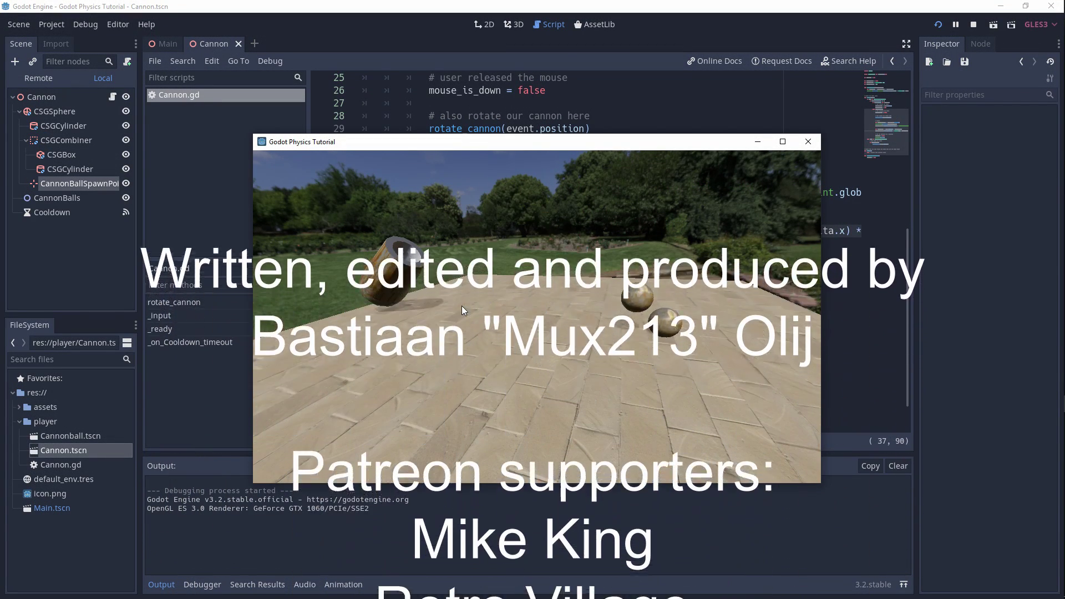